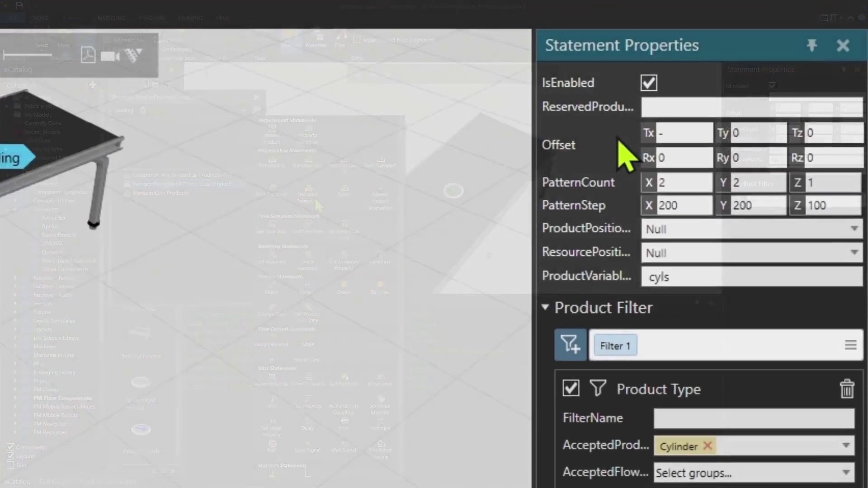
Enter -427 as the TransportPattern statement's Offset Tx.
type("-427")
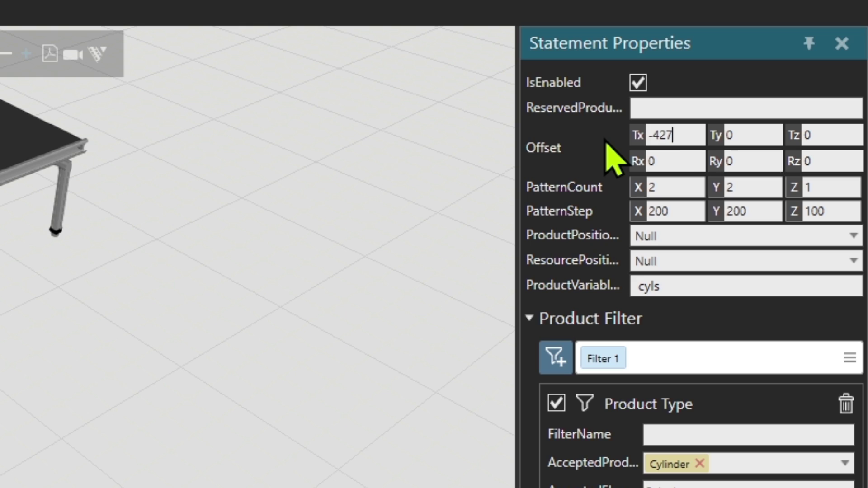
key("Tab")
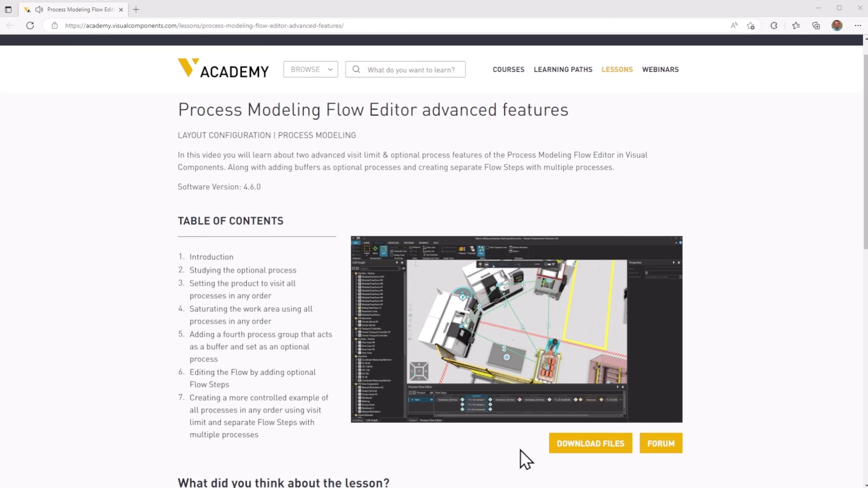
Download the example files from the 'Process Modeling Flow Editor advanced features' Academy lesson.
left_click(559, 450)
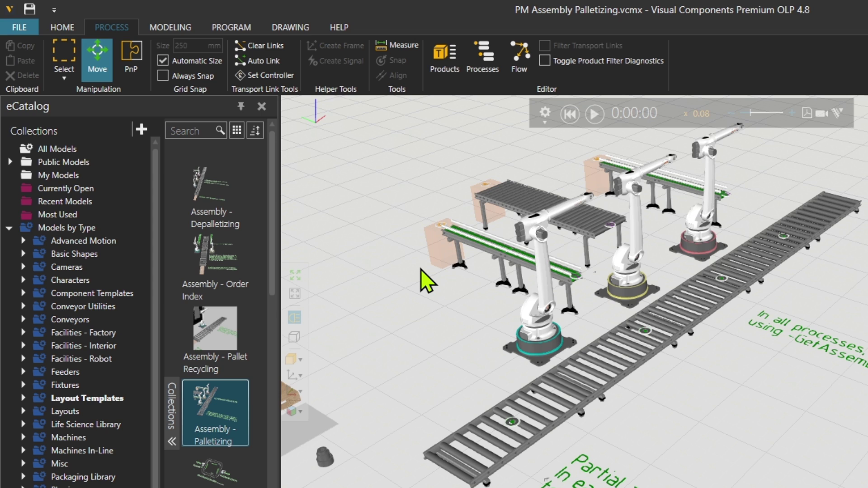
Expand the PalletFull product and its nested Pallet, Sheet, CylindersBottom and Sheet2 steps.
left_click(451, 70)
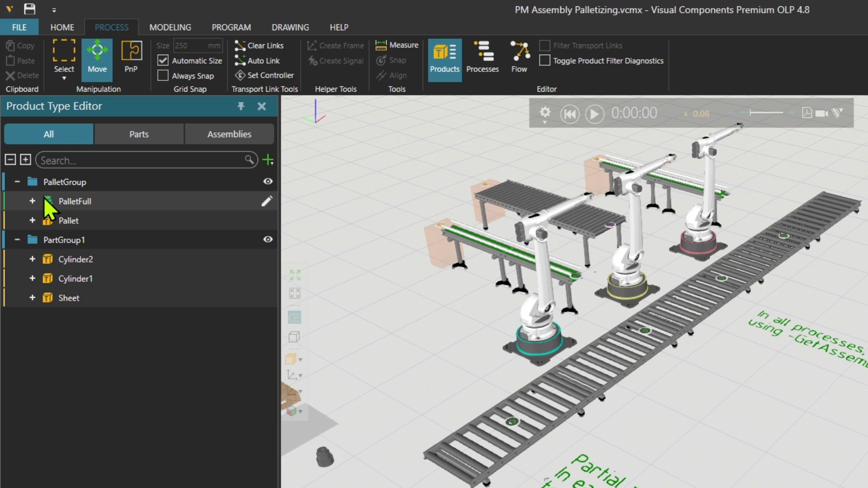
left_click(32, 201)
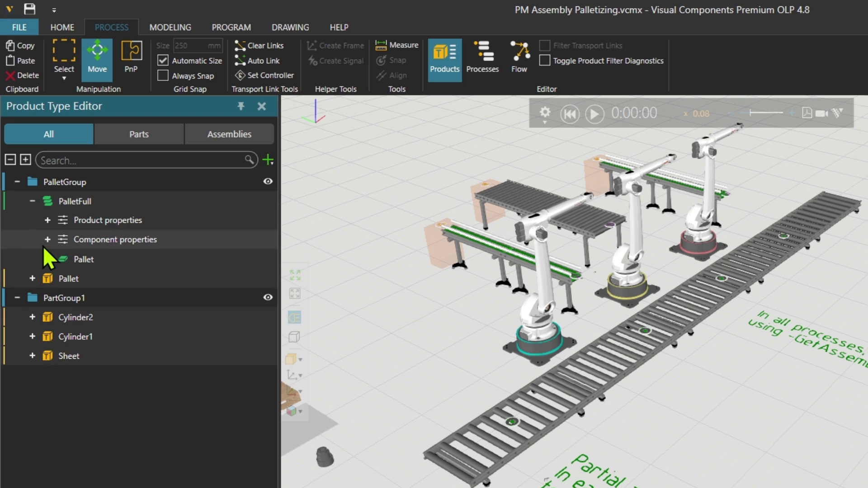
left_click(47, 259)
left_click(63, 298)
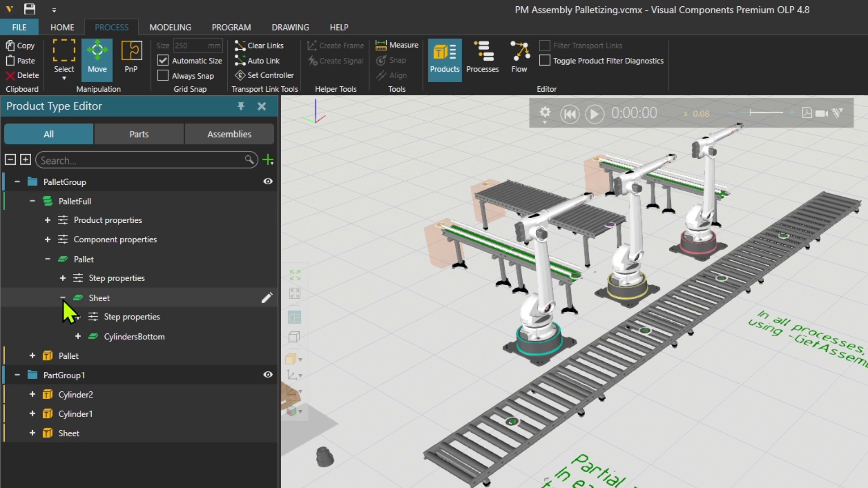
left_click(78, 337)
left_click(93, 375)
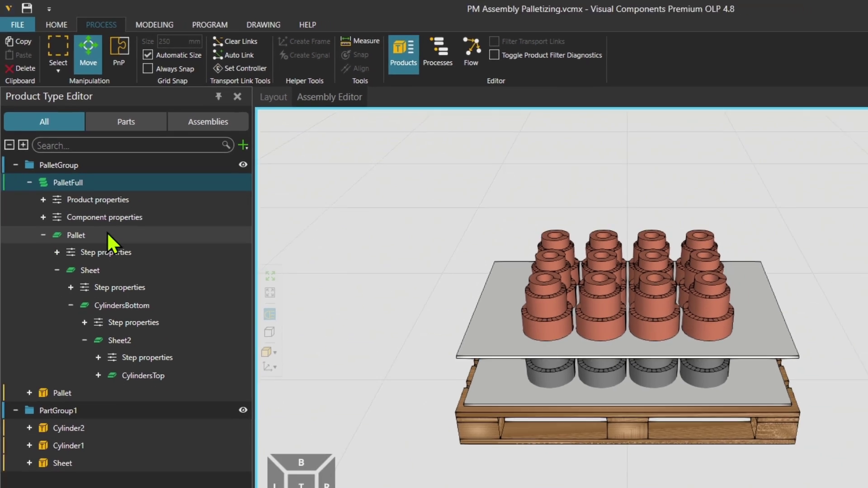
Preview each layer in turn: Pallet, Sheet, CylindersBottom, Sheet2 at height 350, CylindersTop.
left_click(85, 259)
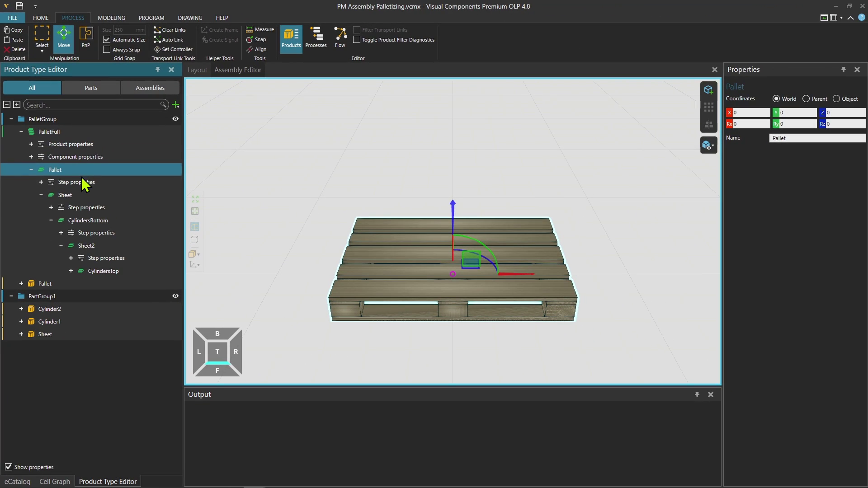
left_click(96, 195)
left_click(113, 221)
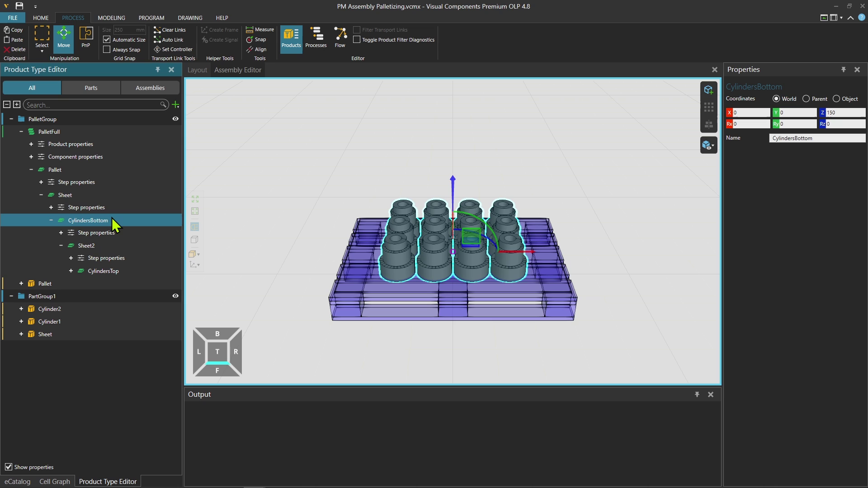
left_click(117, 248)
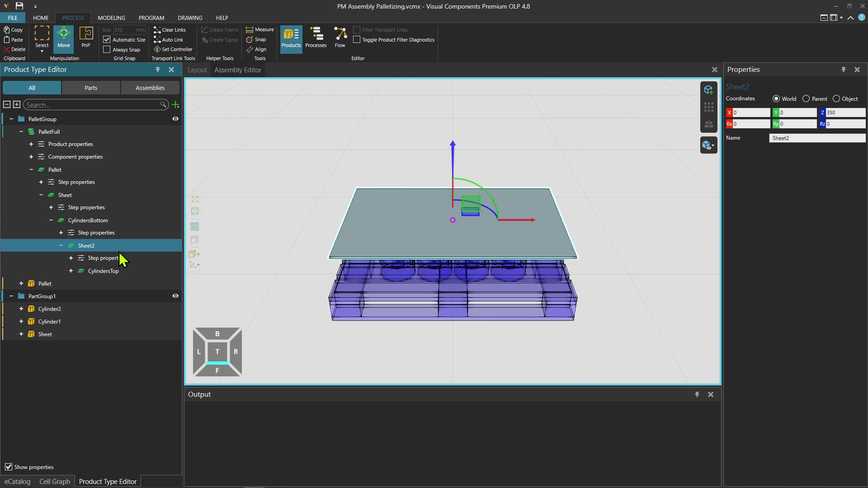
left_click(125, 270)
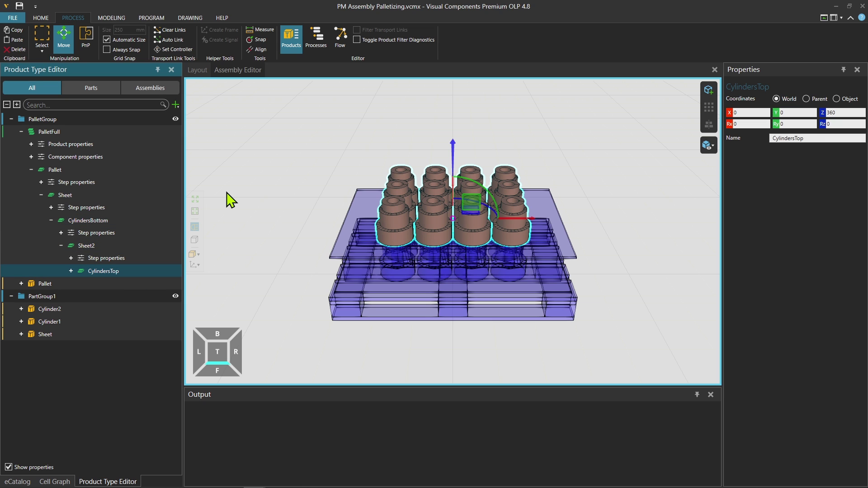
Inspect the GetAssembly statement and available statements in the Loading process node.
left_click(715, 70)
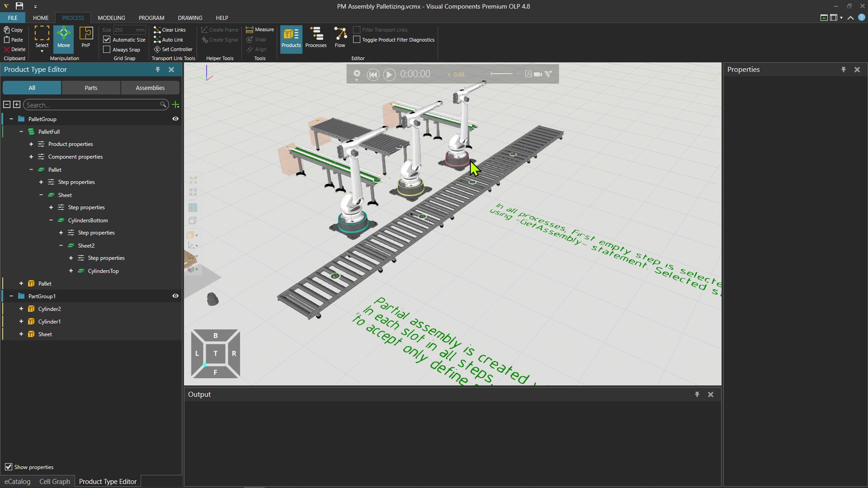
left_click(317, 39)
double_click(443, 219)
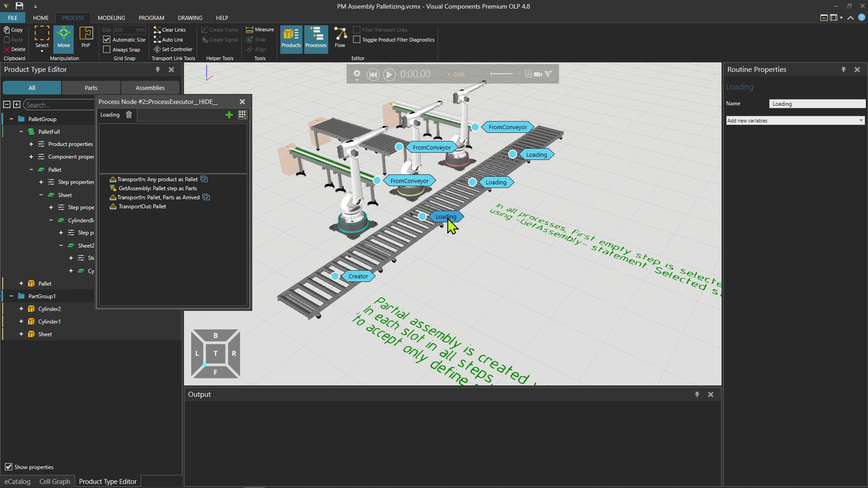
left_click(151, 188)
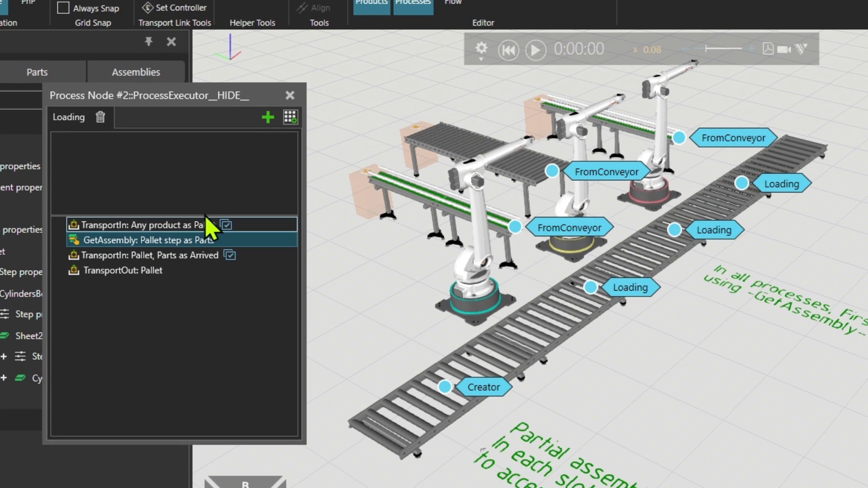
left_click(290, 117)
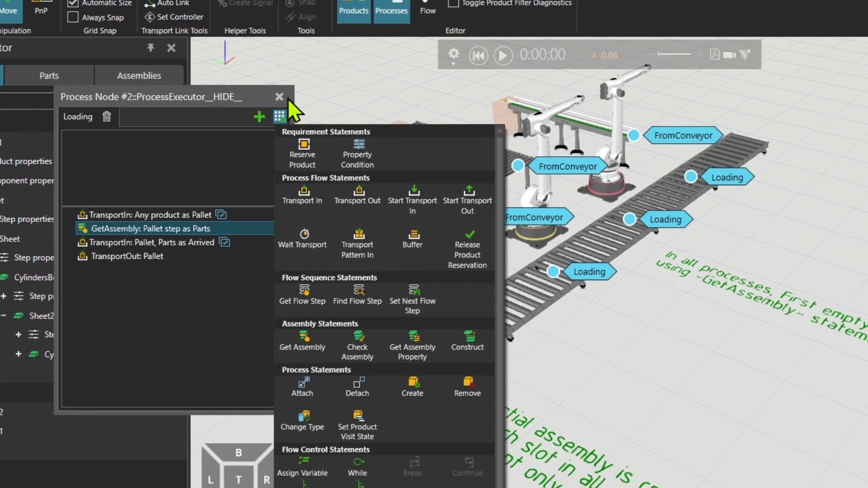
left_click(279, 97)
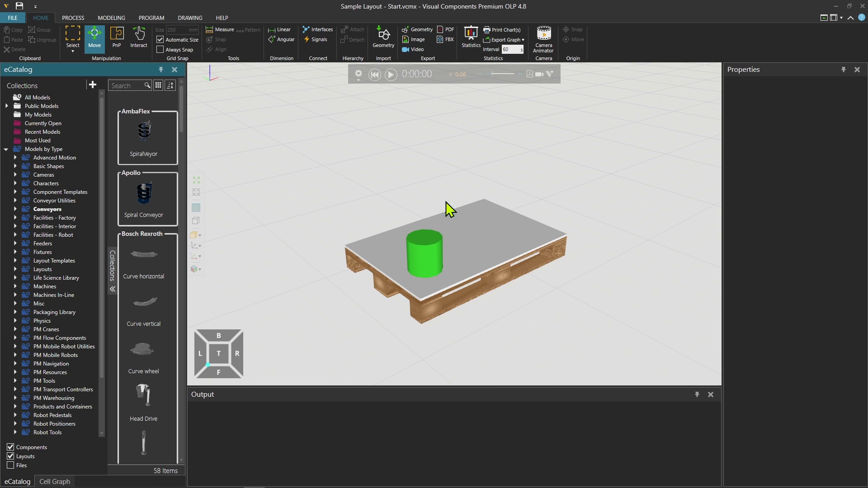
Select the wooden pallet, green cylinder and Parametric Pallet plate to inspect them.
left_click(468, 294)
left_click(438, 270)
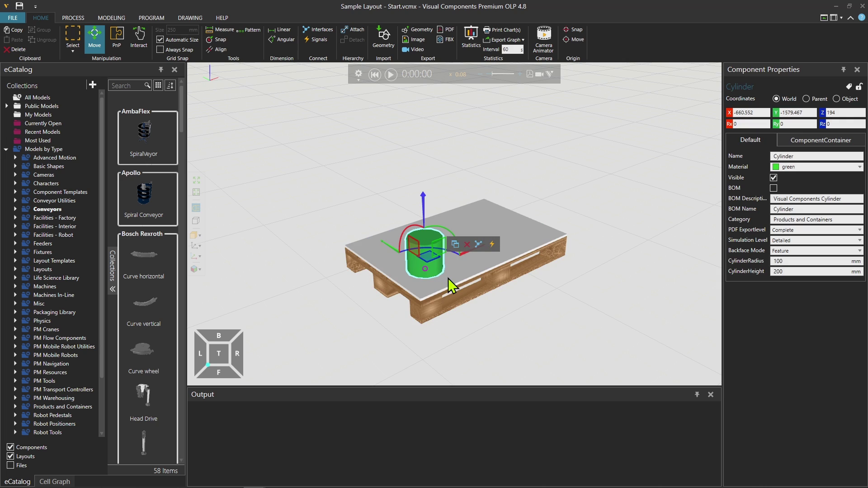
left_click(449, 278)
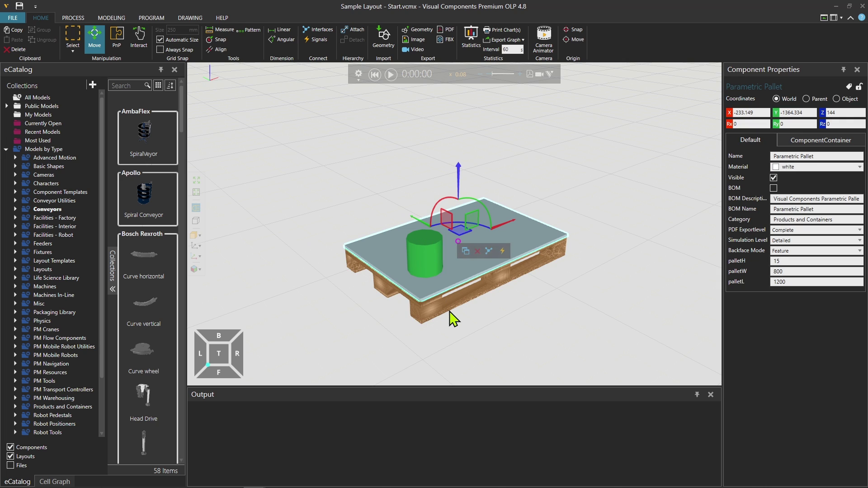
List the Pallet, Plate and Cylinder product types and orbit to a low side view.
left_click(81, 19)
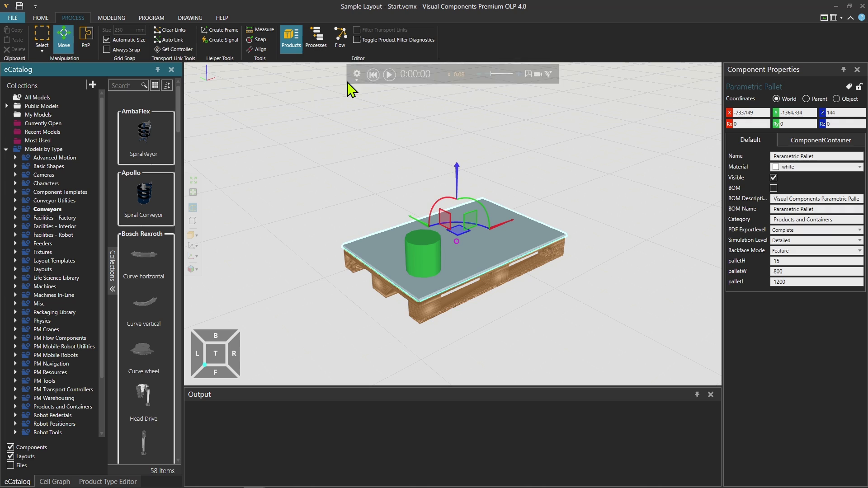
left_click(285, 50)
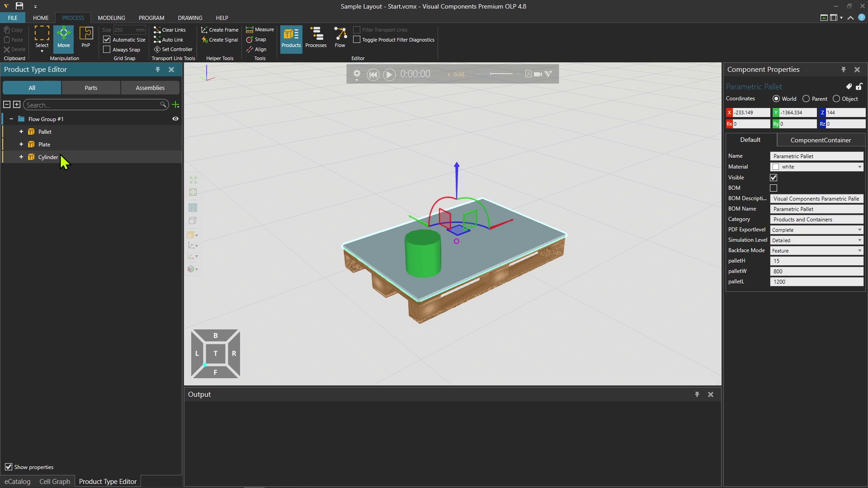
left_click(447, 272)
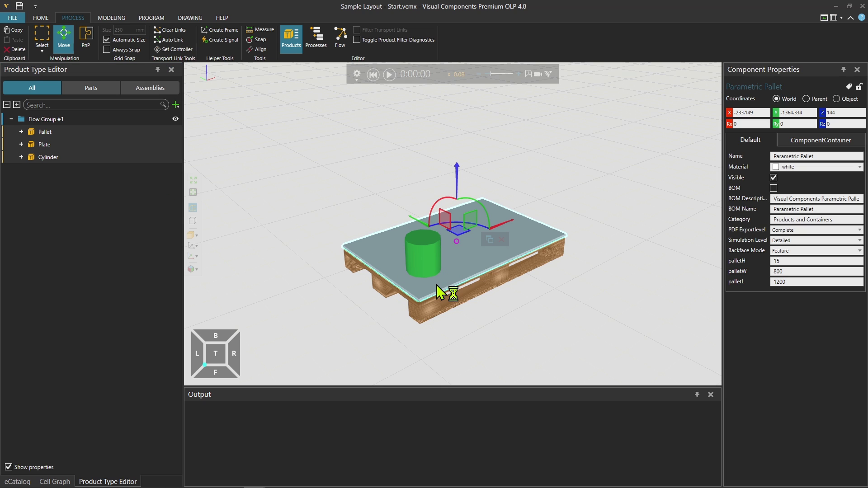
scroll(442, 291, "up", 3)
mouse_move(475, 287)
right_mouse_down()
mouse_move(497, 270)
mouse_move(484, 267)
mouse_move(473, 287)
right_mouse_up()
scroll(303, 203, "down", 3)
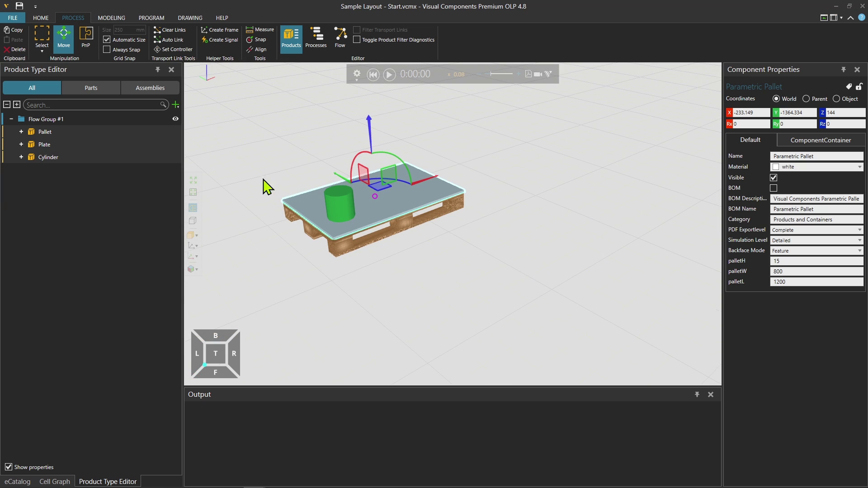
Add a Feeder from PM Flow Components and a Conveyor from Visual Components conveyors.
left_click(17, 481)
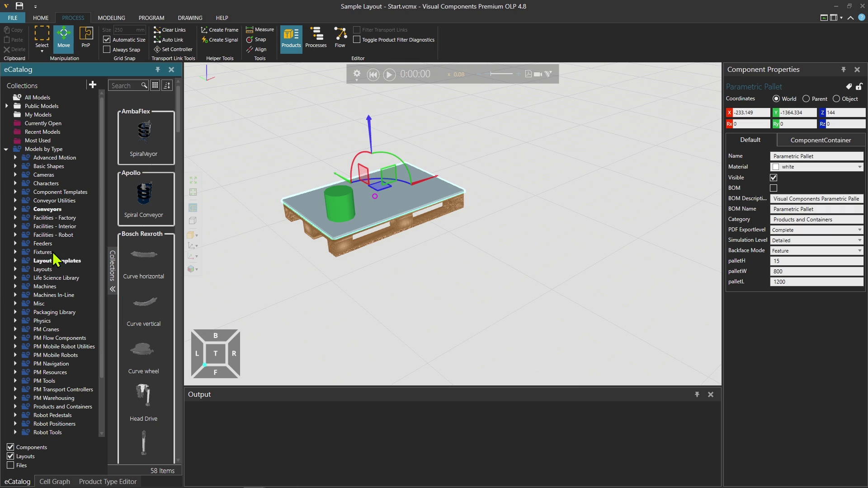
left_click(63, 338)
double_click(158, 182)
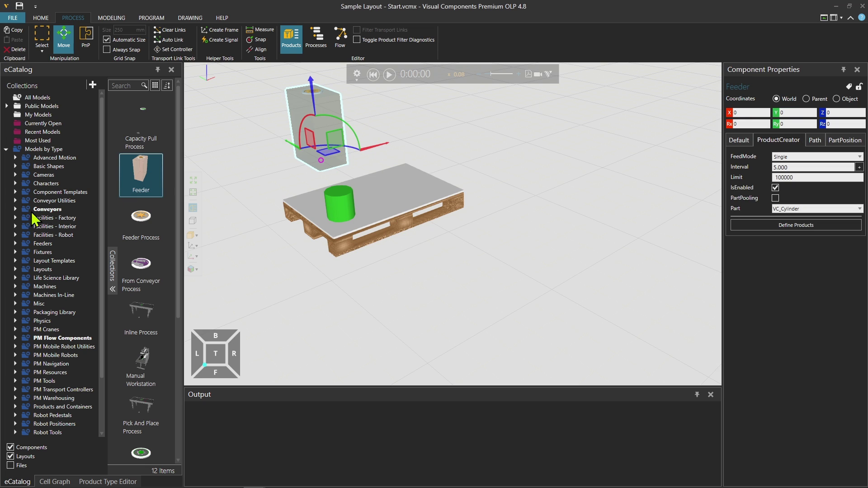
left_click(16, 209)
left_click(63, 269)
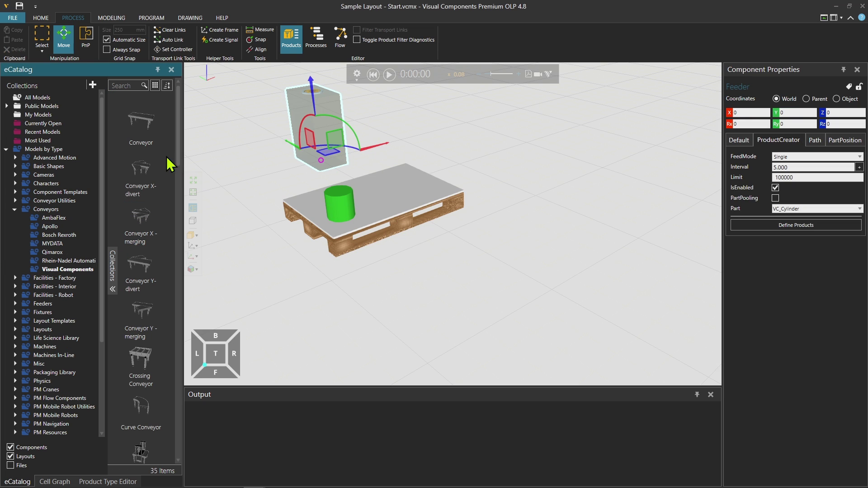
double_click(138, 129)
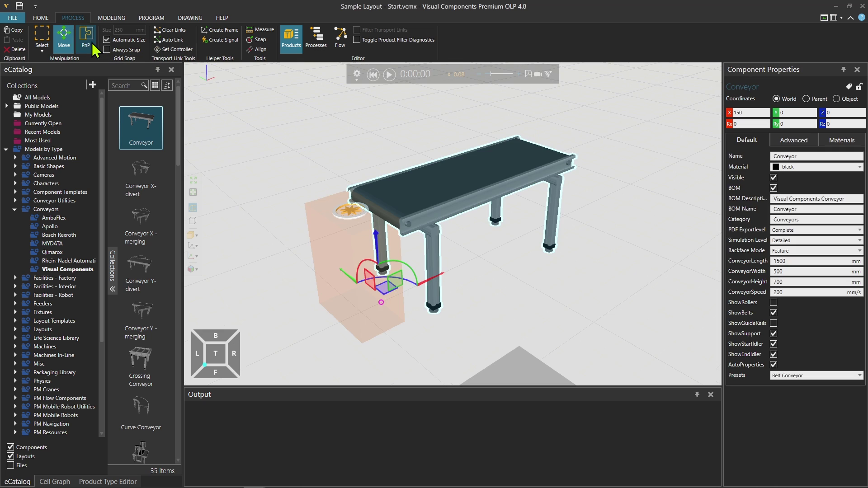
Join the conveyor to the feeder with PnP and run the simulation to see cylinders move.
left_click(93, 45)
scroll(405, 223, "up", 4)
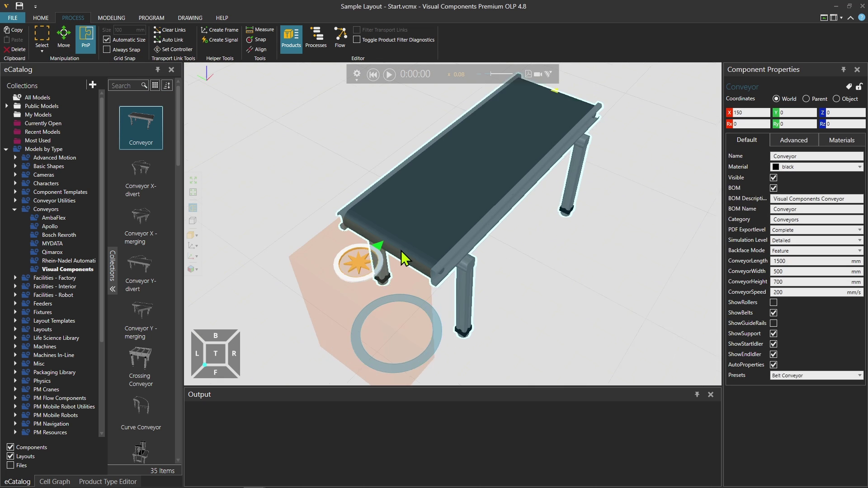
scroll(400, 251, "up", 2)
scroll(389, 262, "down", 4)
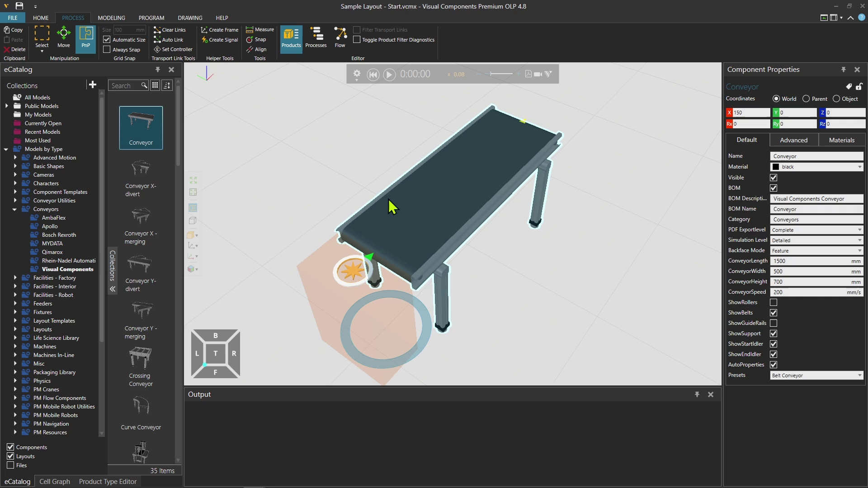
left_click(389, 74)
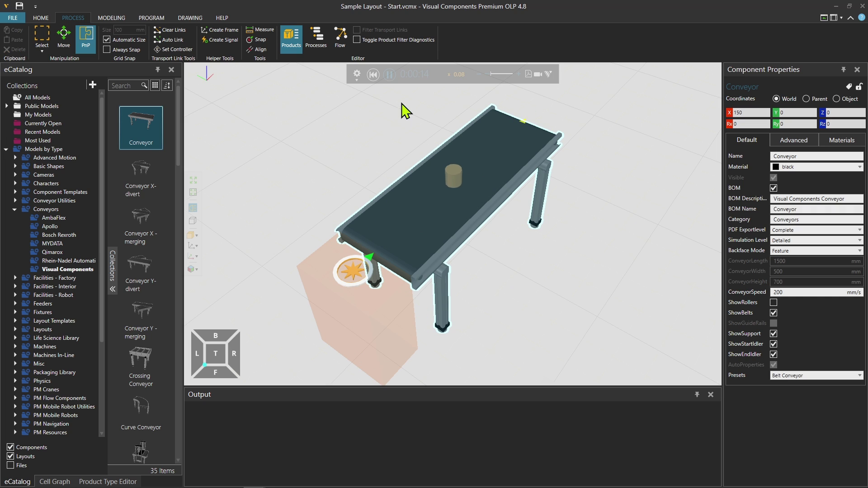
Reset the simulation and set the feeder's Part to Pallet.
left_click(373, 74)
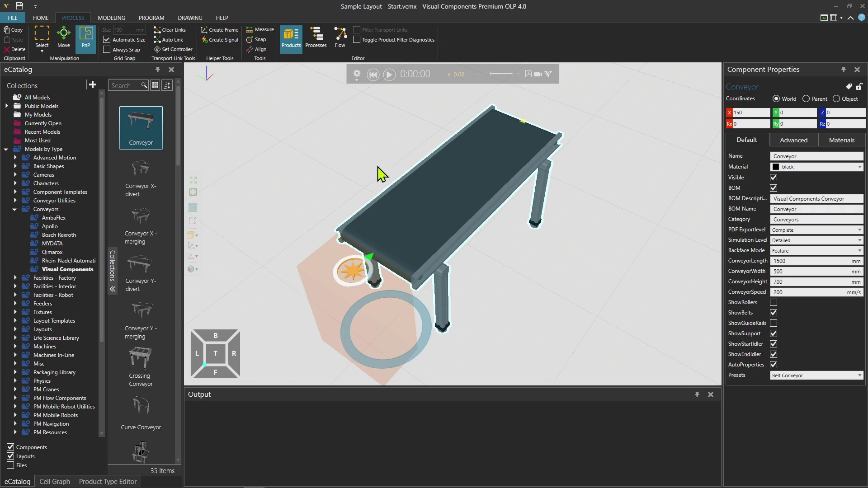
left_click(355, 286)
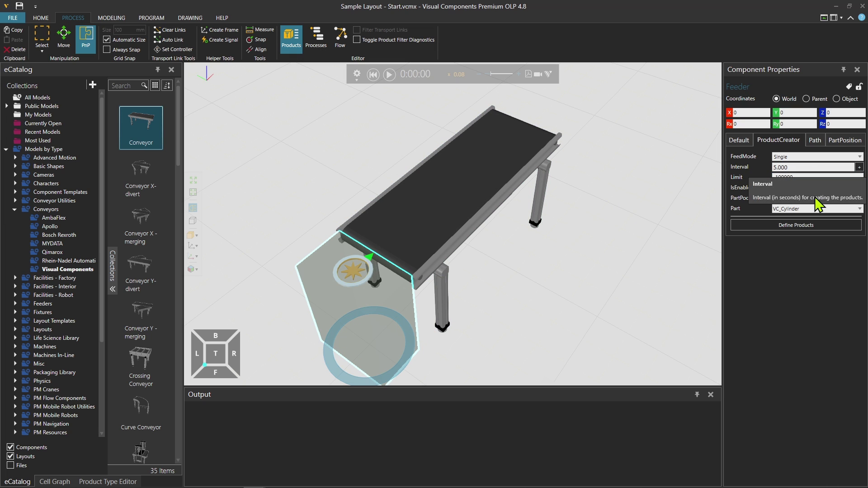
left_click(810, 206)
left_click(807, 230)
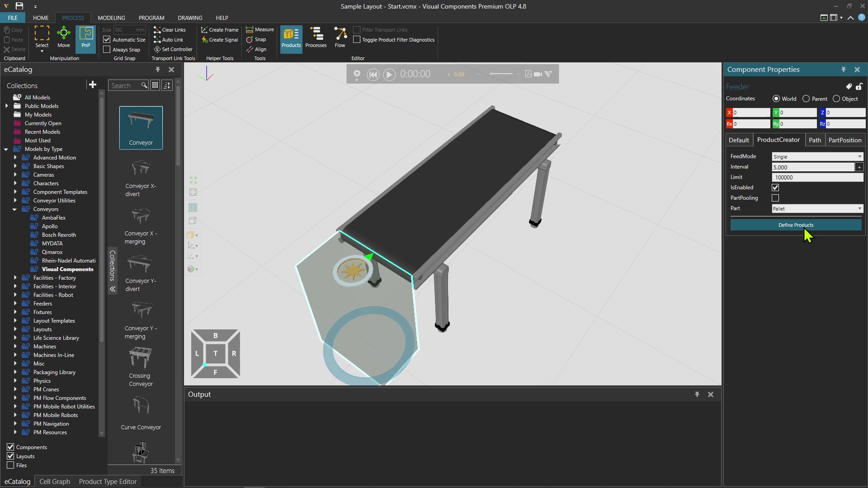
scroll(552, 252, "down", 3)
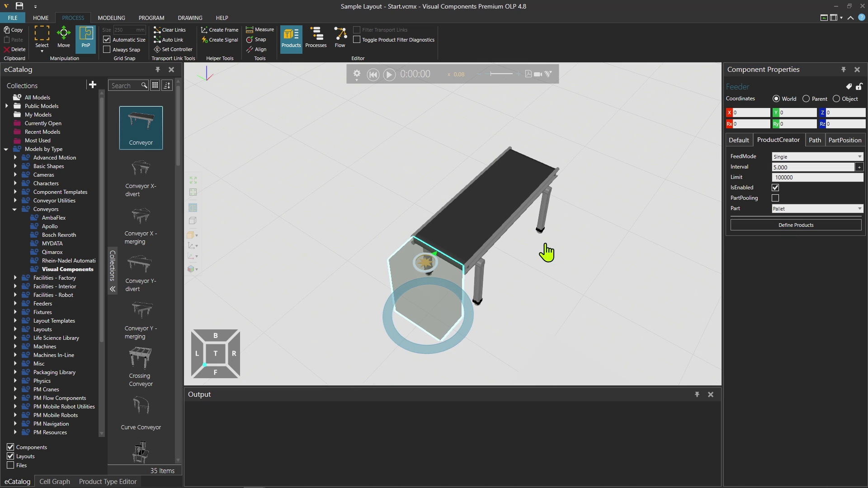
Resize the conveyor to Width 1000 mm and Length 2500 mm.
left_click(435, 220)
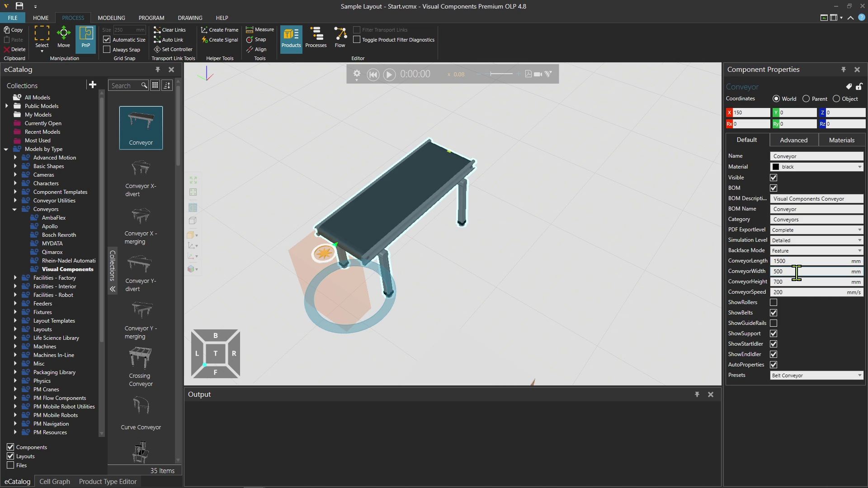
left_click(790, 271)
key("BackSpace")
key("BackSpace")
key("BackSpace")
type("1000")
key("Return")
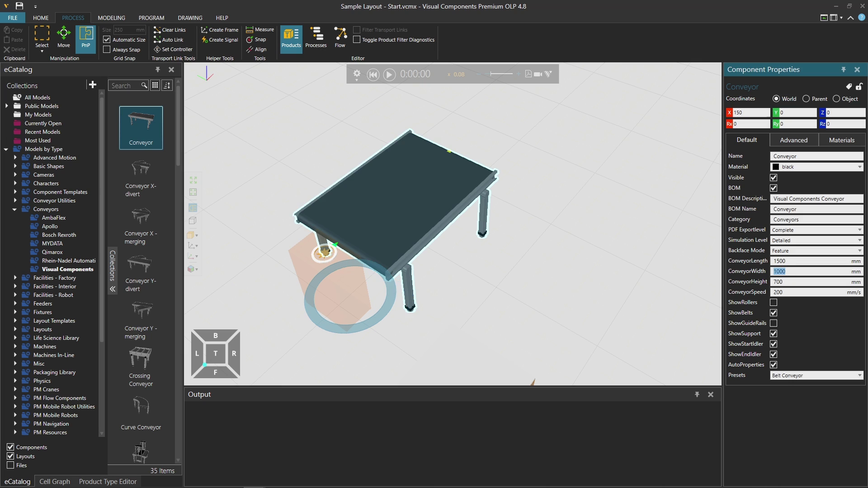
left_click(804, 261)
key("Return")
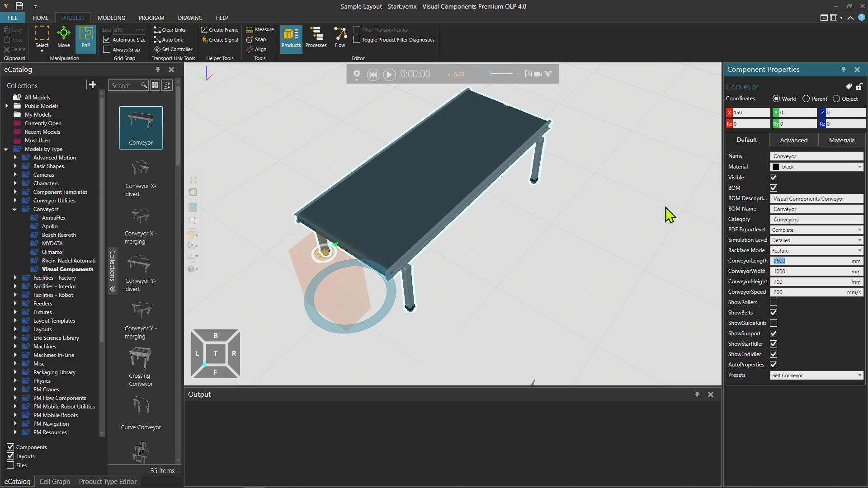
Test the pallet flow and set the feeder's creation interval to 120.
left_click(390, 75)
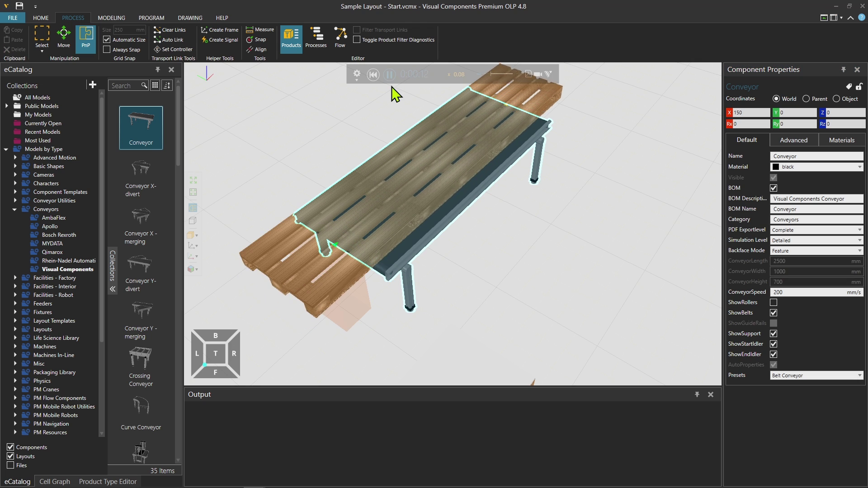
left_click(374, 75)
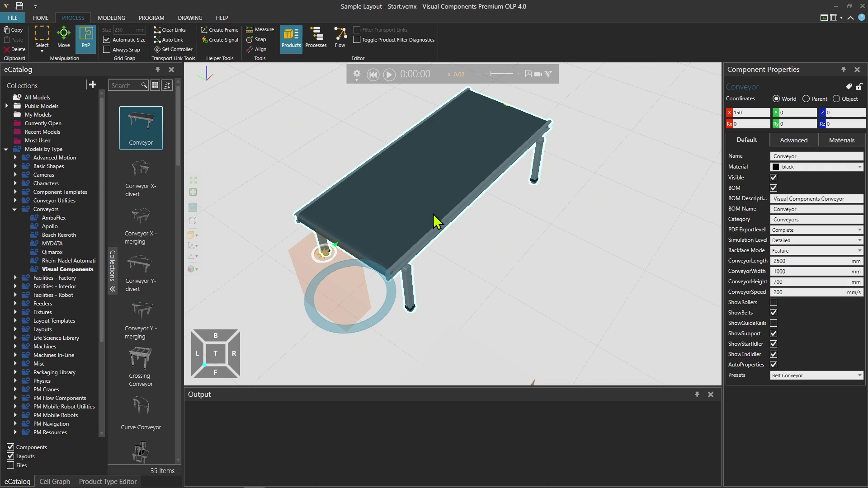
left_click(292, 255)
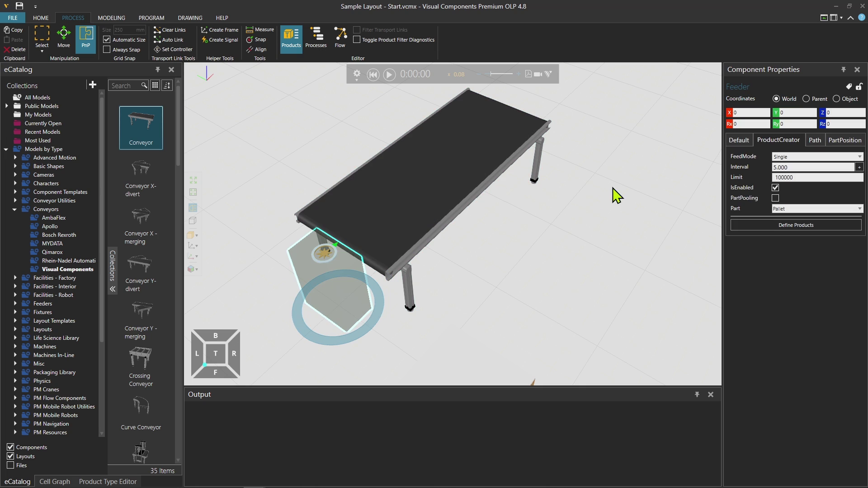
left_click(801, 167)
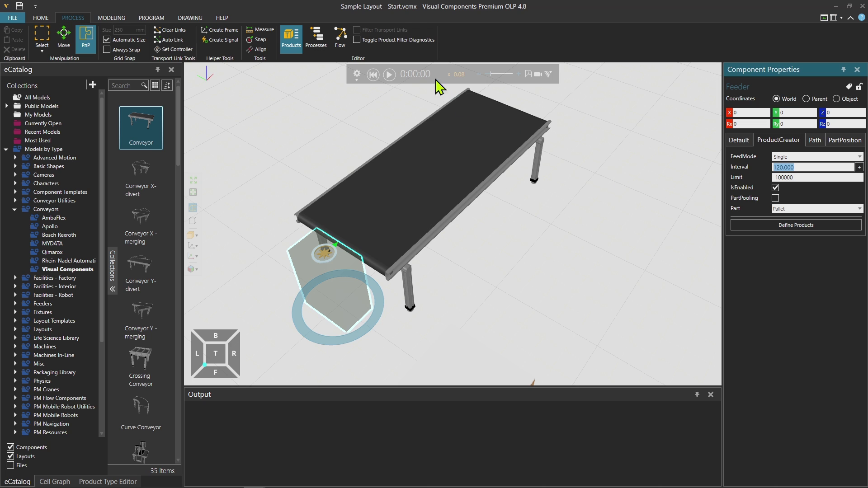
left_click(389, 75)
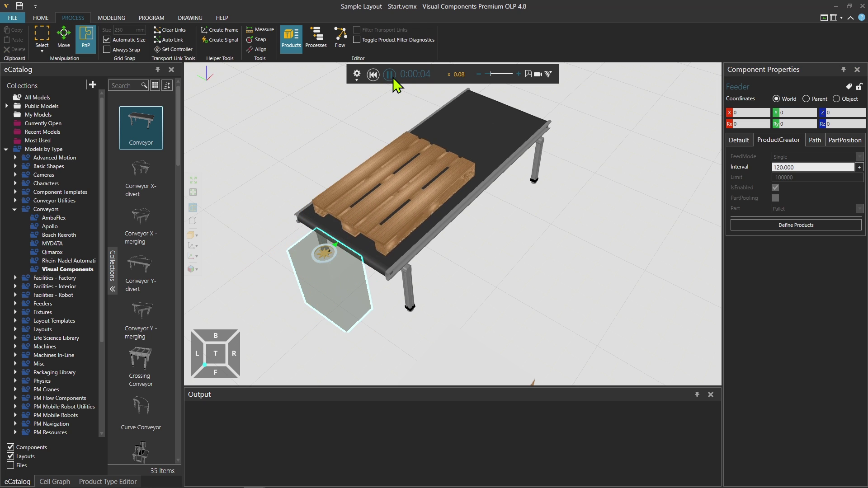
left_click(378, 74)
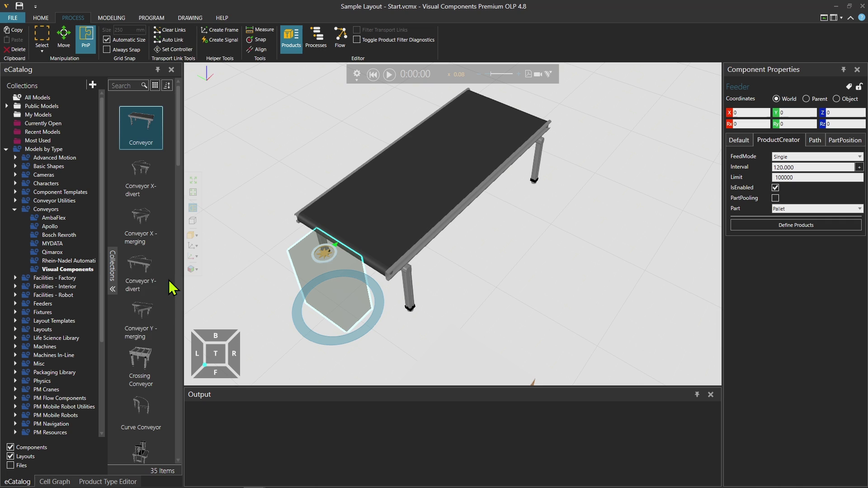
left_click(62, 399)
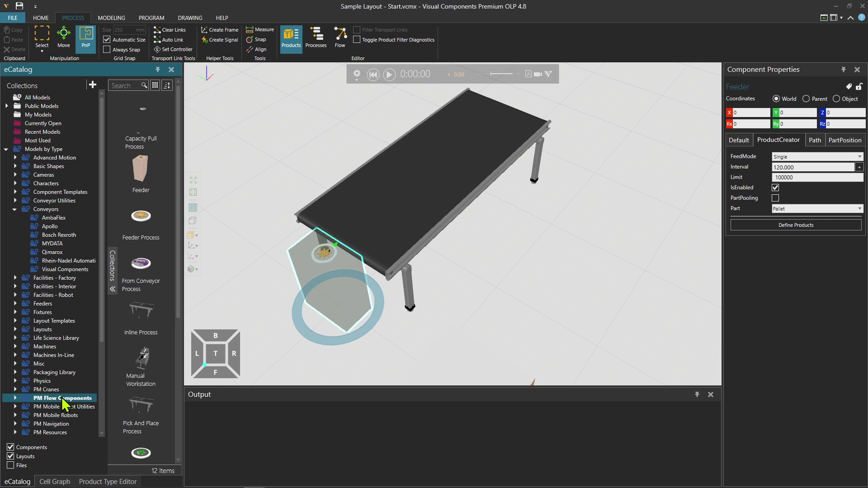
Place two Feeder Process components beside the conveyor.
left_click_drag(252, 161, 285, 133)
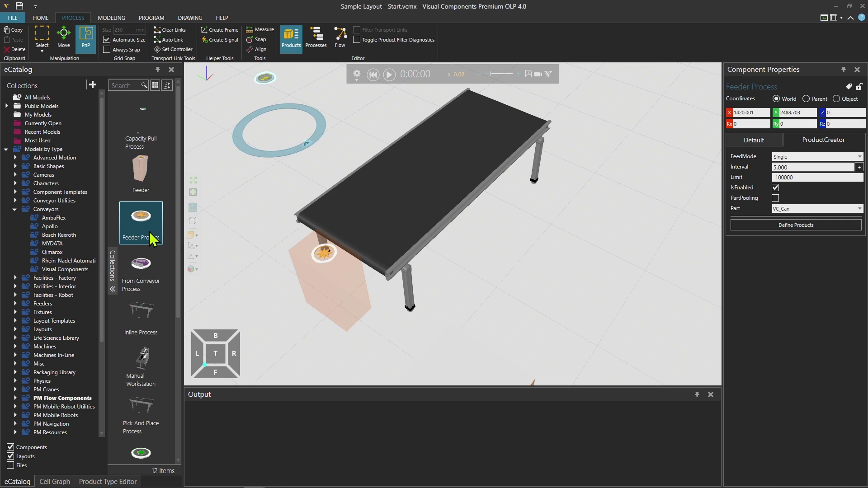
left_click_drag(155, 238, 255, 111)
left_click(266, 81)
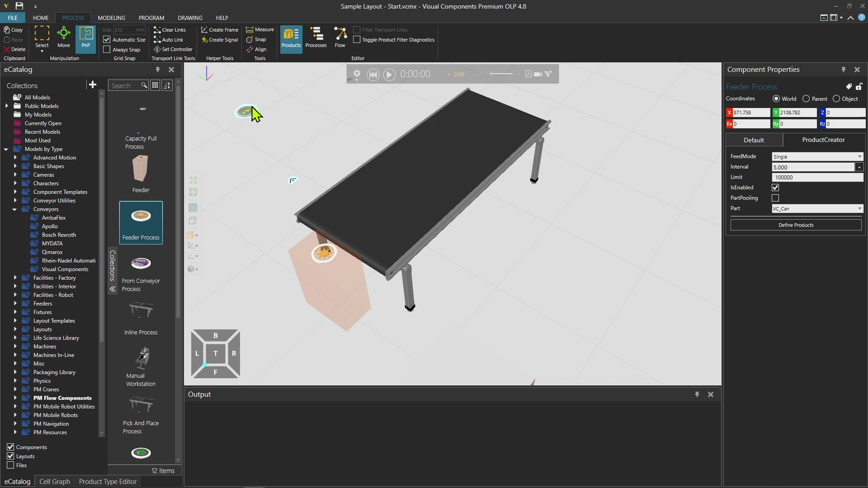
scroll(261, 109, "down", 3)
right_click_drag(355, 111, 333, 169, "ctrl")
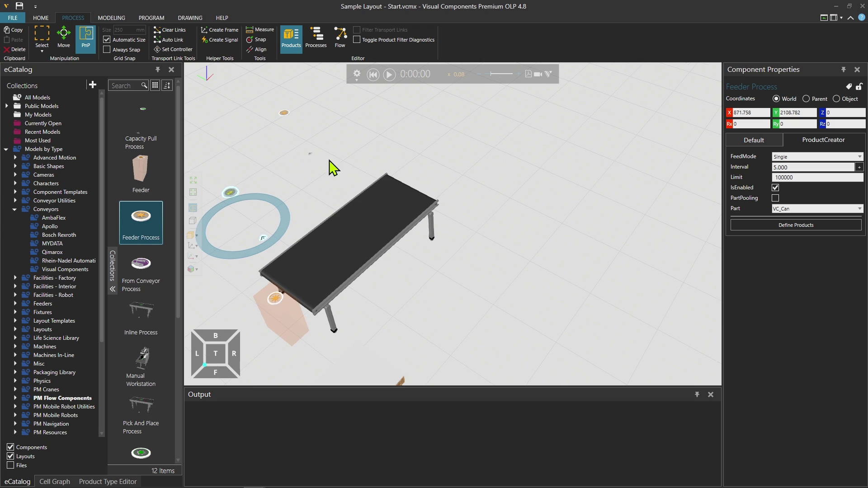
left_click(285, 117)
left_click_drag(286, 117, 294, 151)
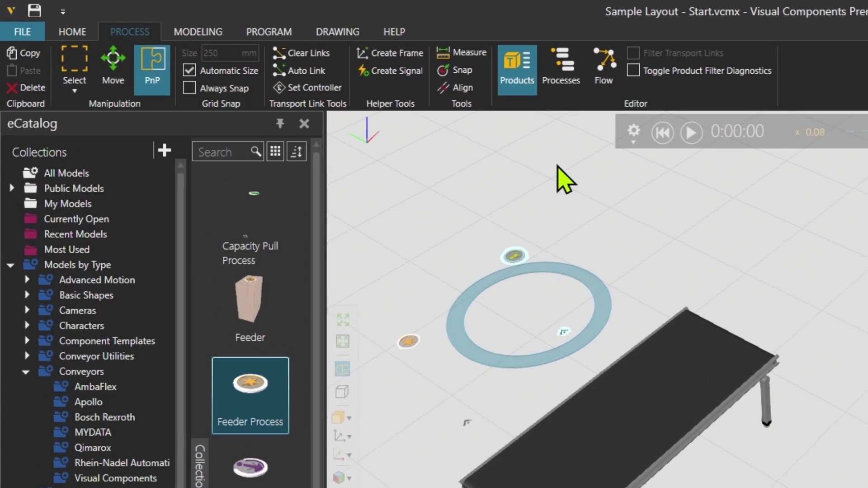
Rename the upper feeder's process routine to Feeder_cyls.
left_click(561, 68)
left_click(566, 266)
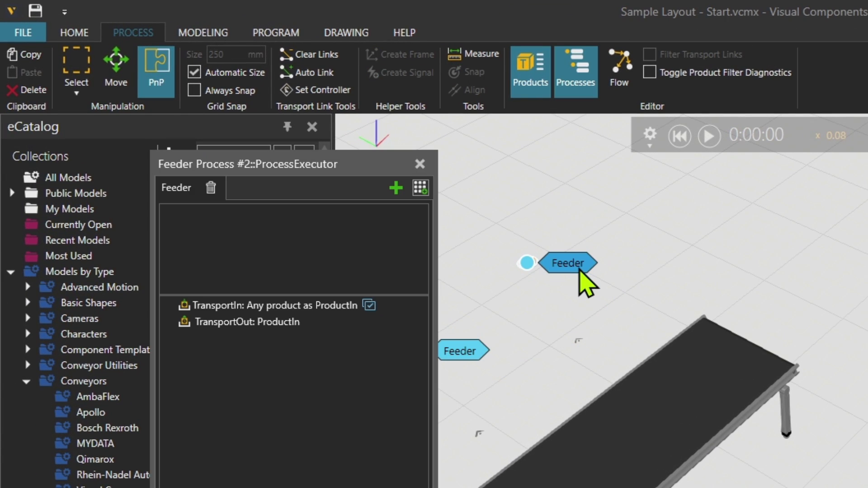
double_click(190, 189)
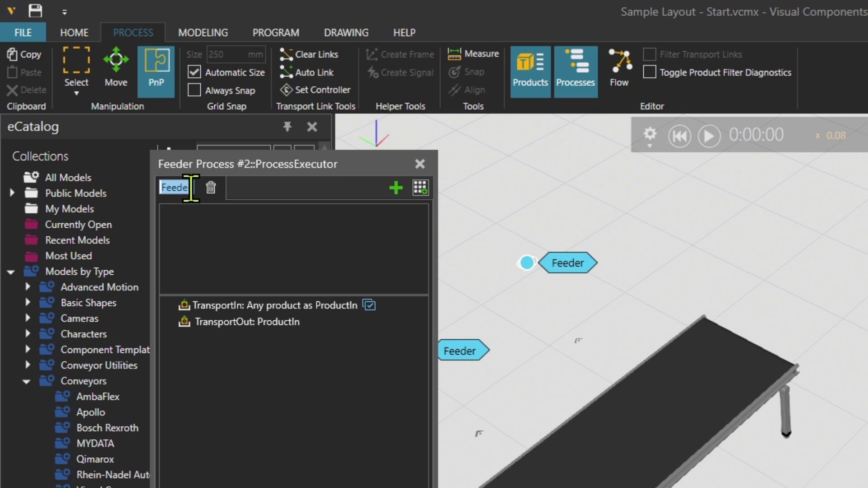
key("End")
type("_")
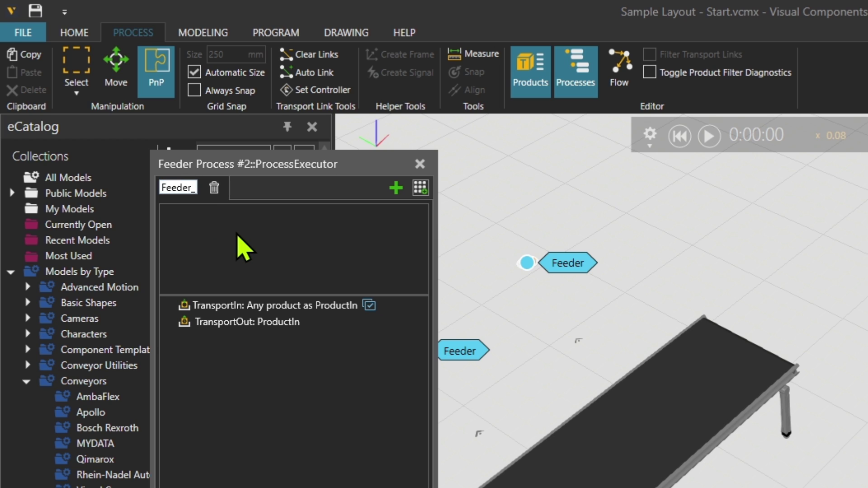
type("d")
type("yls")
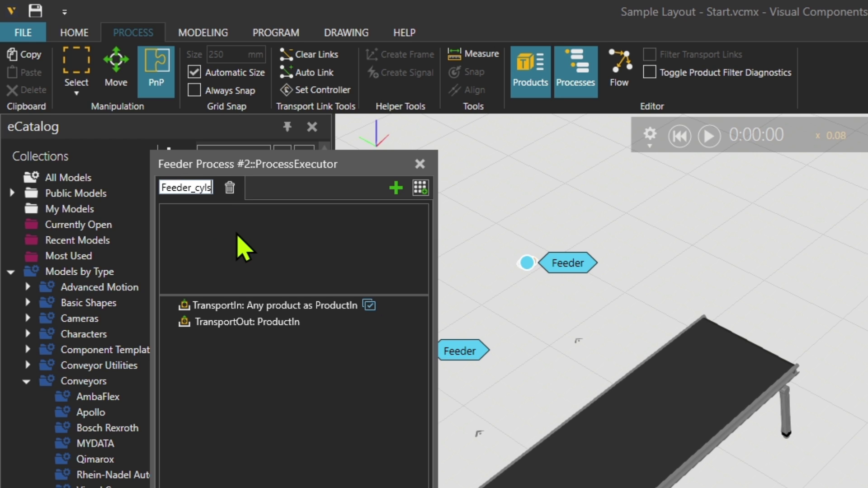
key("Return")
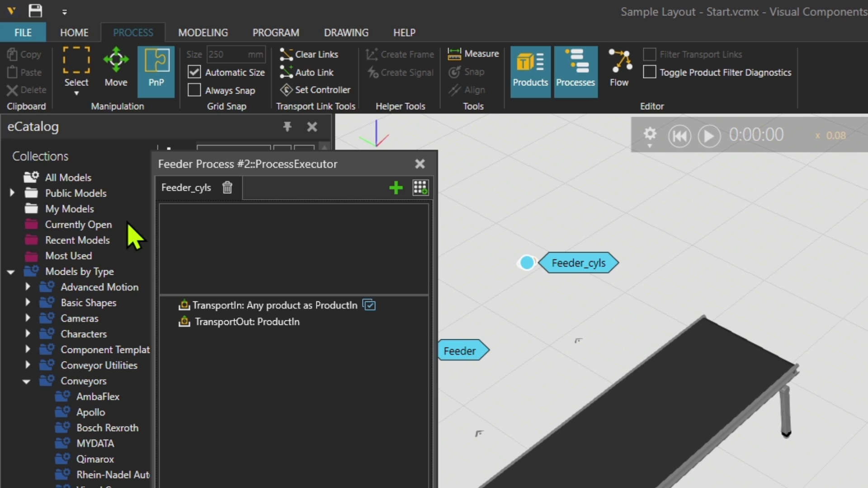
left_click(421, 165)
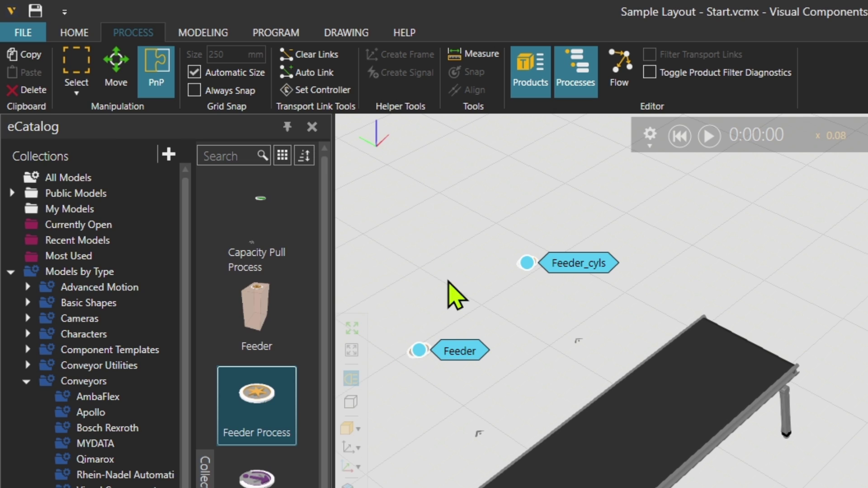
Rename the other feeder's process routine to Feeder_plate.
left_click(464, 352)
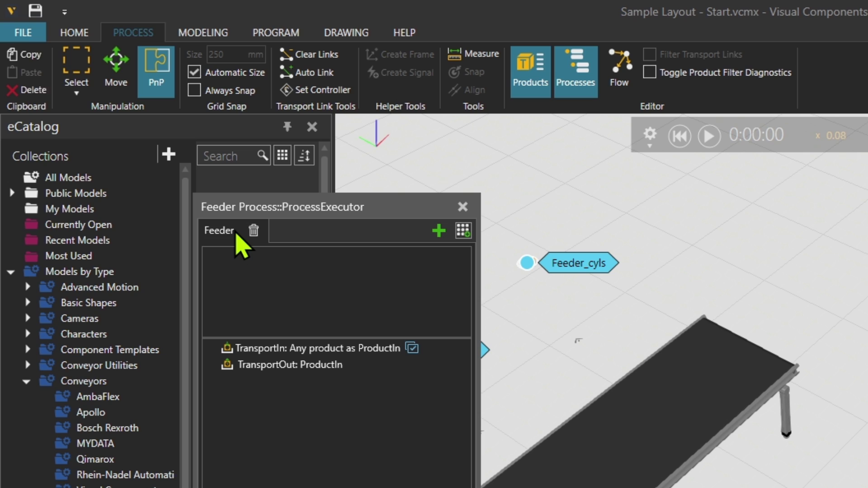
double_click(236, 236)
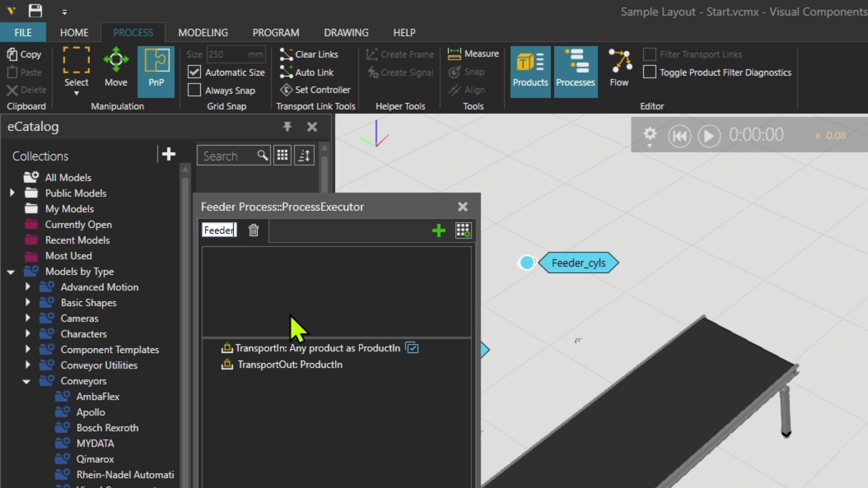
type("_plate")
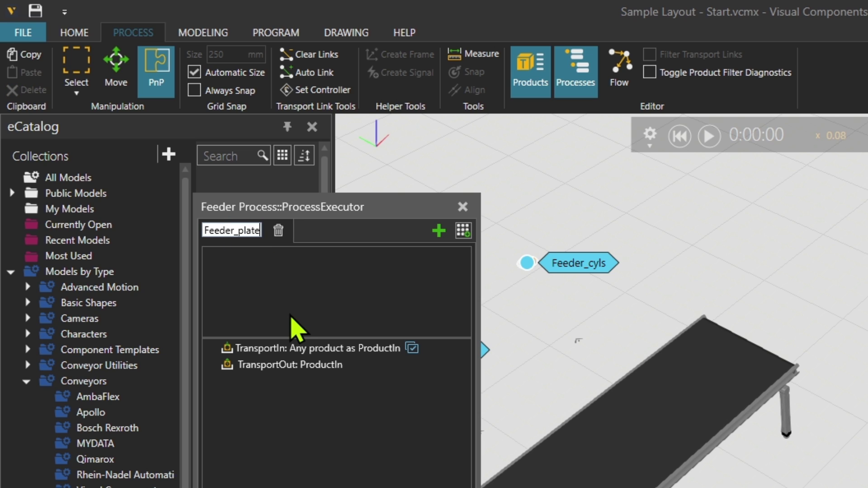
key("Return")
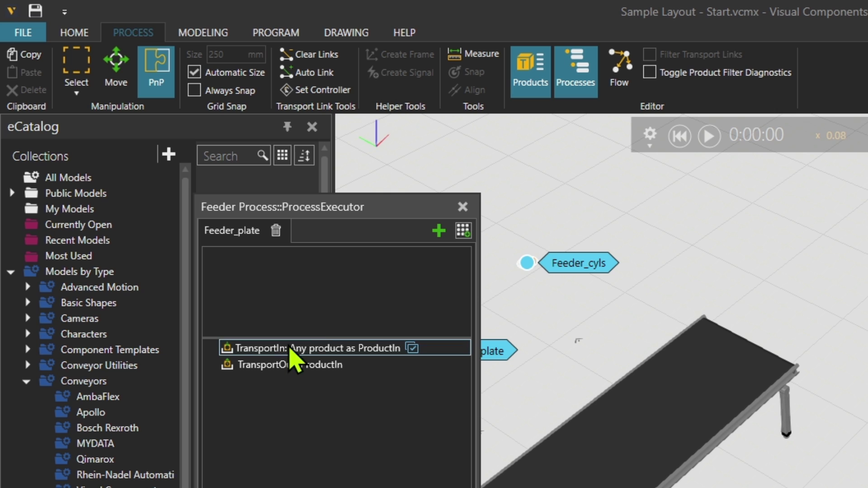
left_click(462, 206)
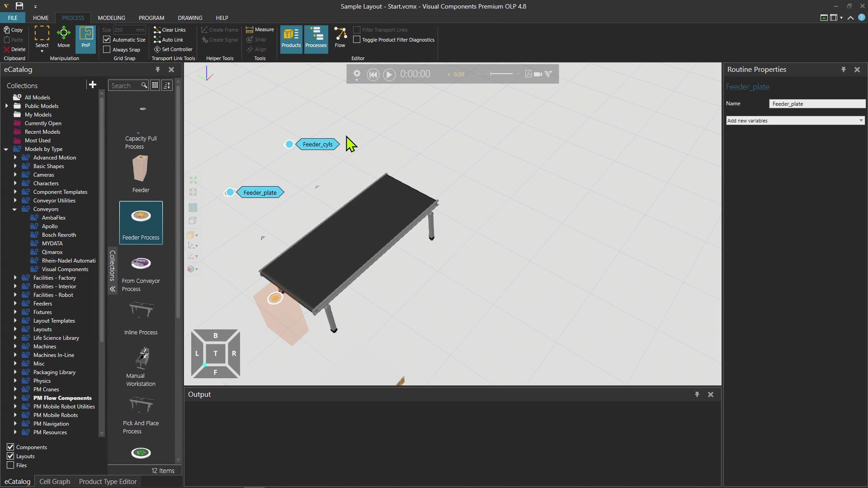
middle_click_drag(278, 240, 323, 191)
Add a Process Node and place it at the centre of the conveyor belt.
left_click(340, 43)
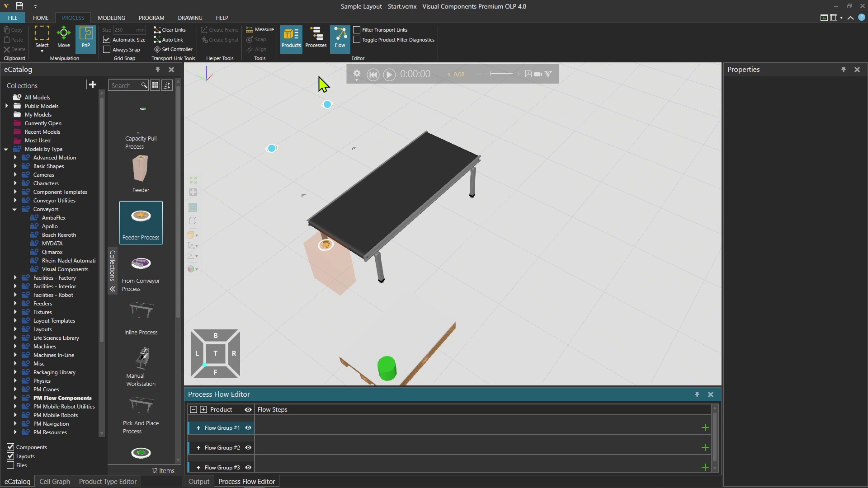
scroll(150, 316, "down", 5)
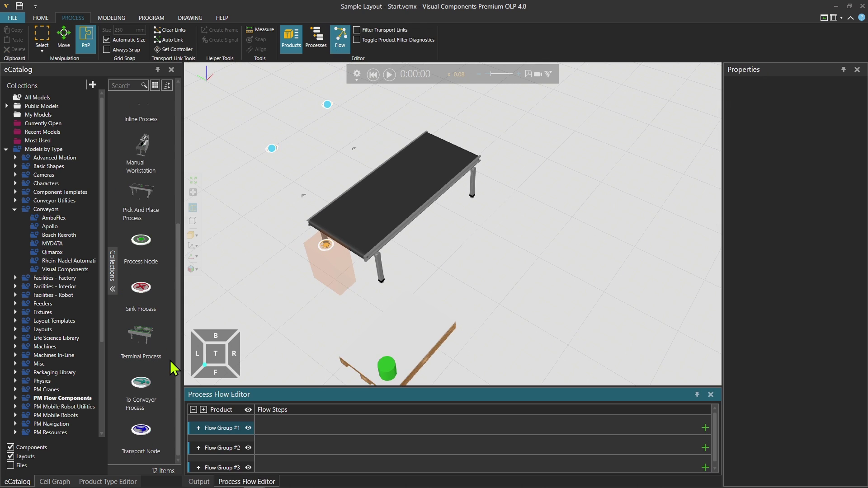
left_click_drag(140, 244, 473, 247)
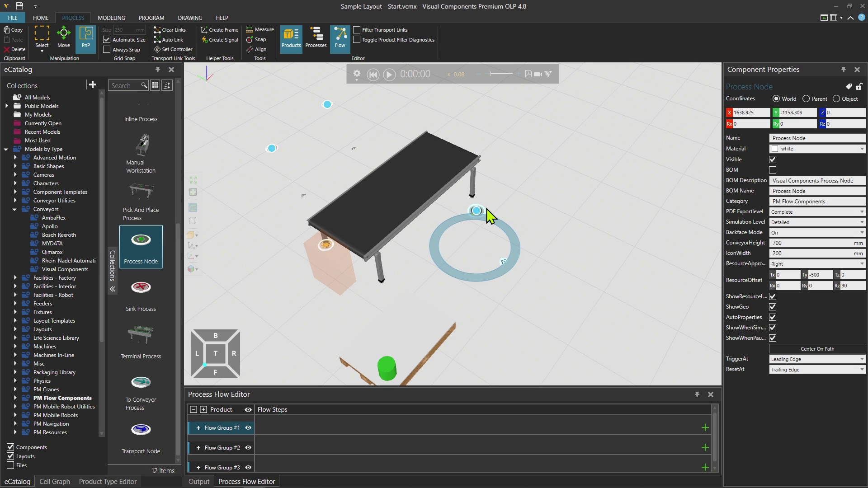
left_click(340, 39)
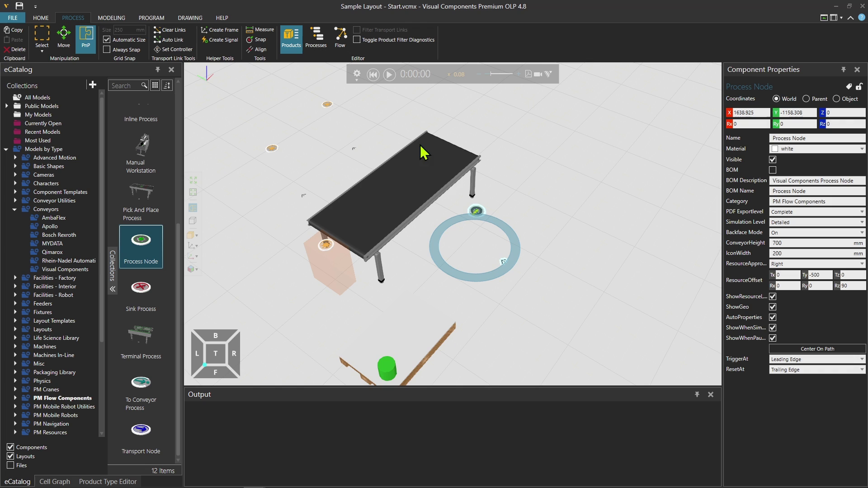
left_click_drag(475, 209, 398, 194)
scroll(397, 194, "up", 4)
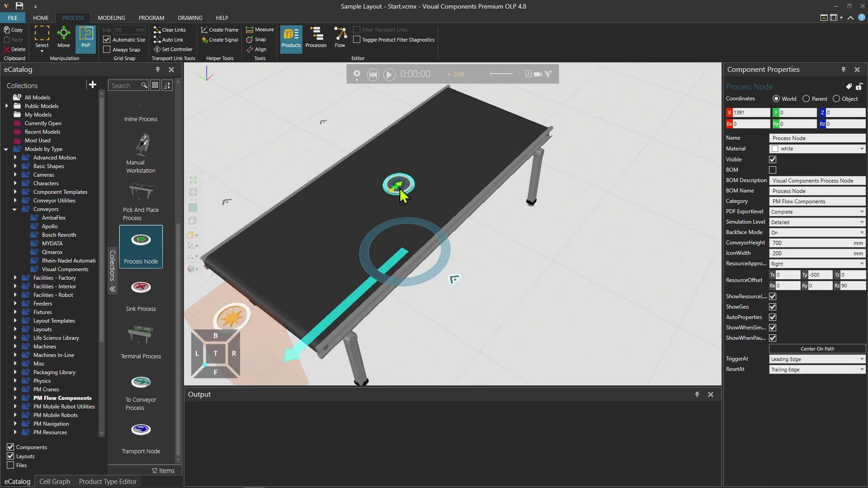
scroll(394, 194, "down", 2)
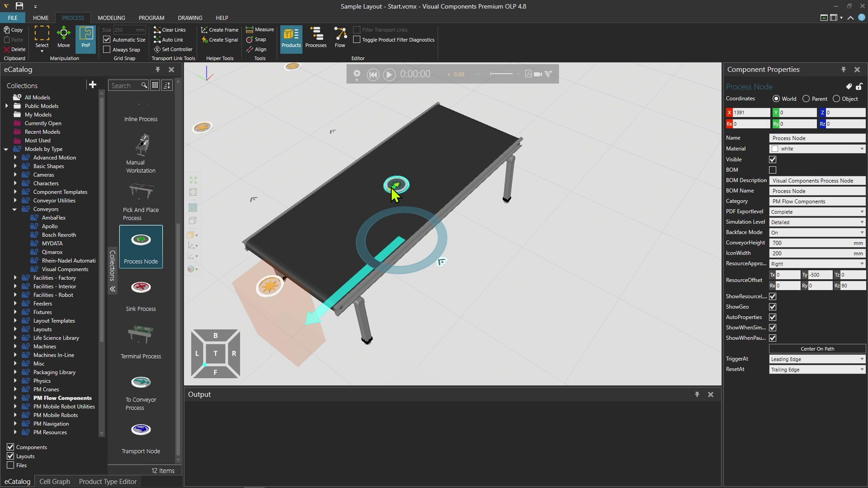
scroll(391, 188, "down", 1)
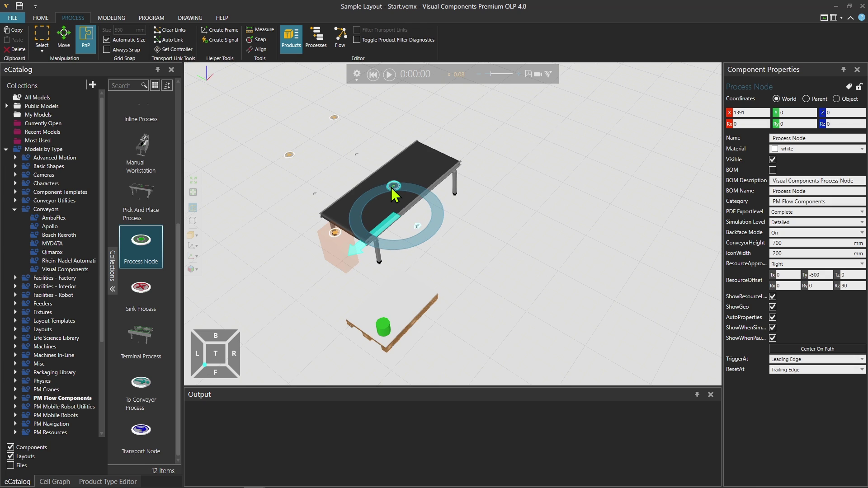
scroll(392, 187, "down", 1)
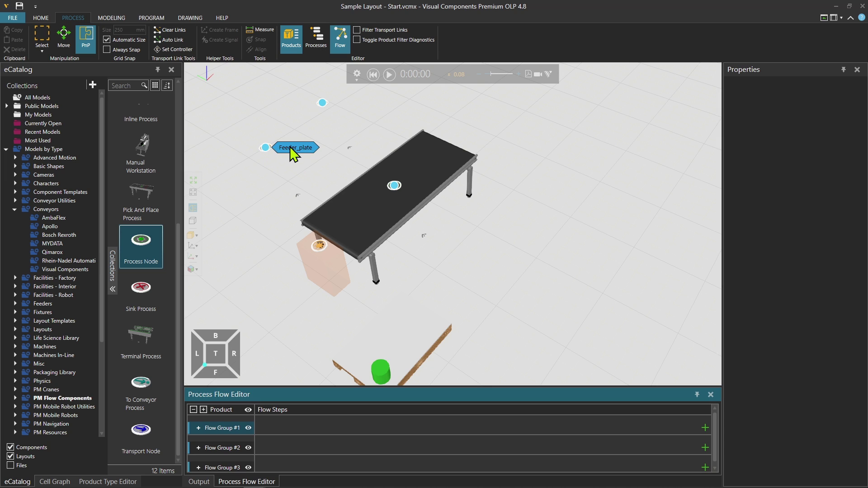
Start Flow Group #1 at Feeder_plate and expand all flow groups in a taller editor.
left_click(289, 148)
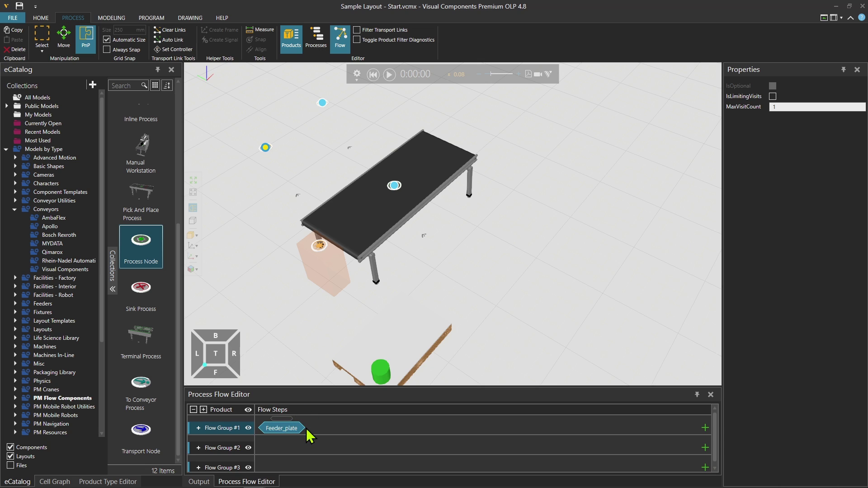
left_click_drag(345, 386, 346, 297)
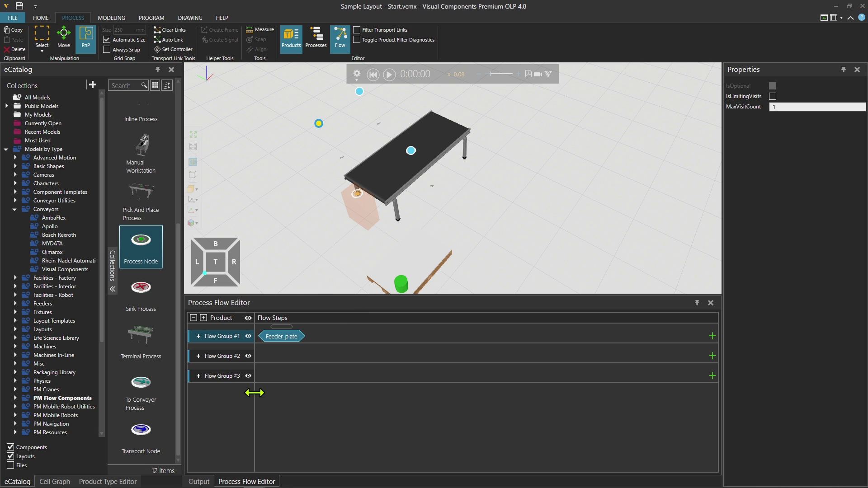
left_click(204, 318)
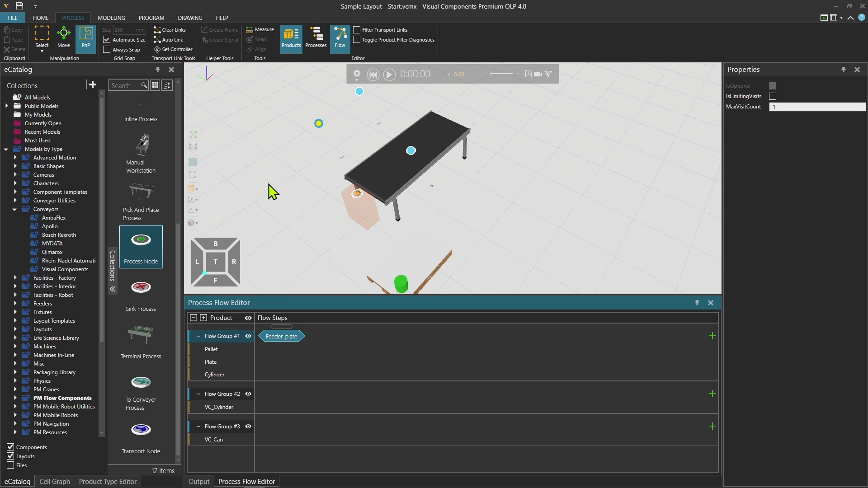
Delete Flow Group #2 and Flow Group #3, confirming each deletion.
right_click(226, 398)
left_click(244, 413)
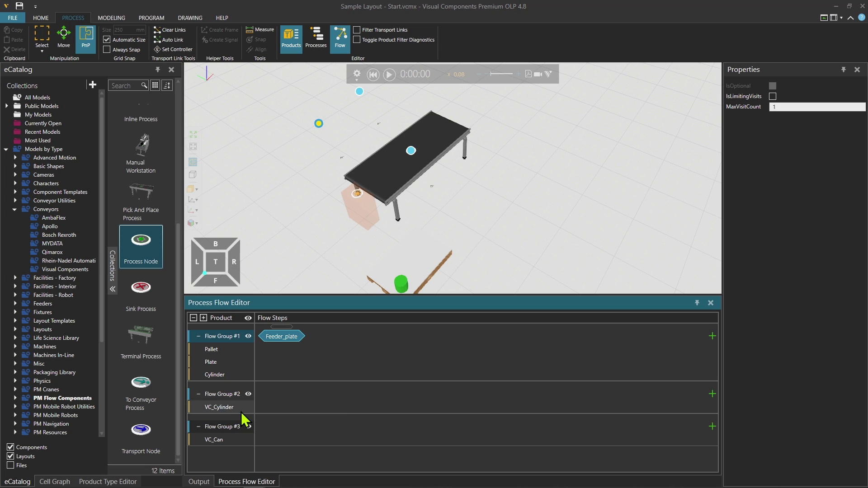
left_click(465, 273)
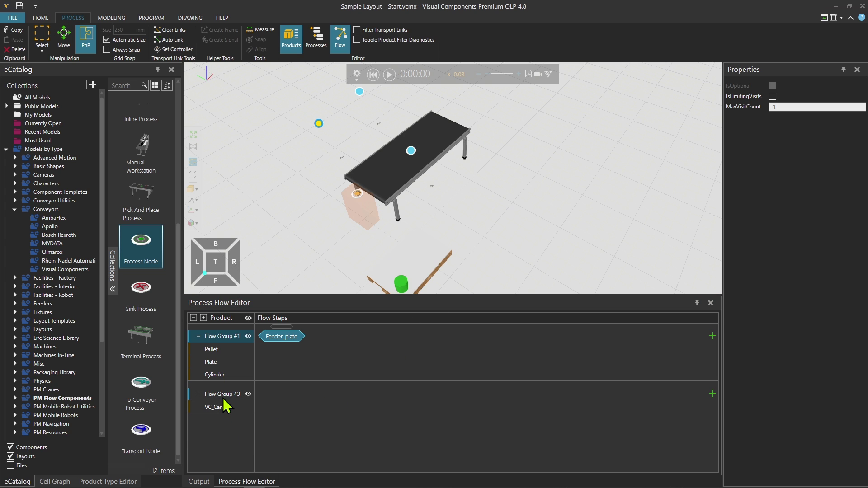
right_click(225, 397)
left_click(244, 412)
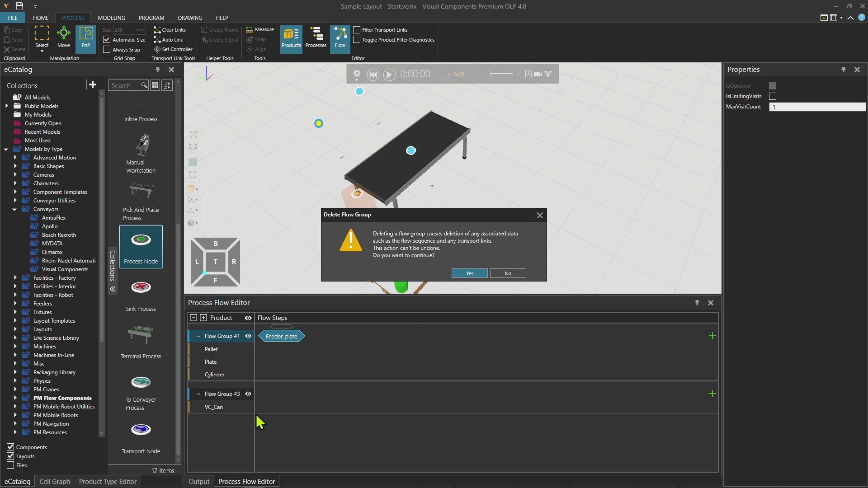
left_click(470, 275)
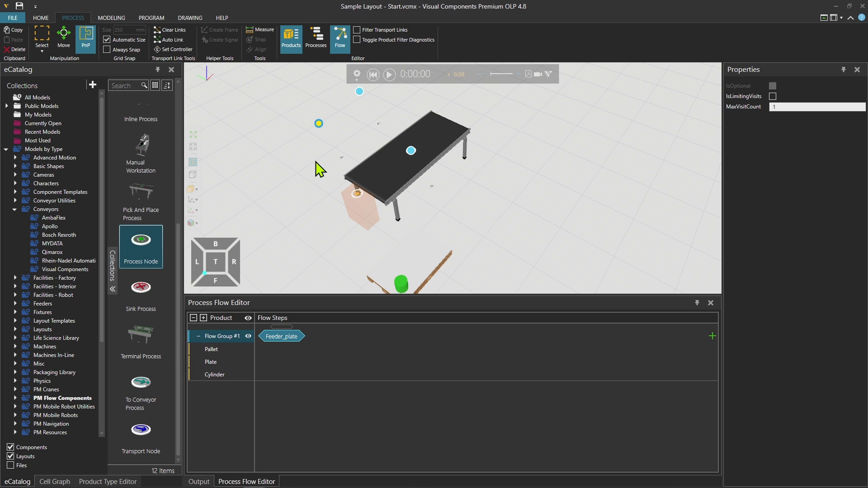
scroll(316, 167, "up", 2)
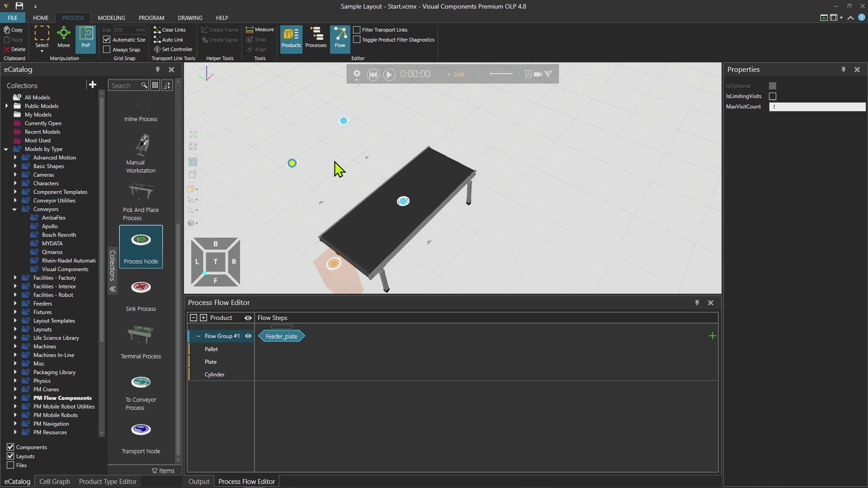
Link Feeder_plate to the conveyor process node and rename Process #1 to 'Loading'.
mouse_move(292, 163)
left_mouse_down()
mouse_move(413, 209)
mouse_move(436, 209)
left_mouse_up()
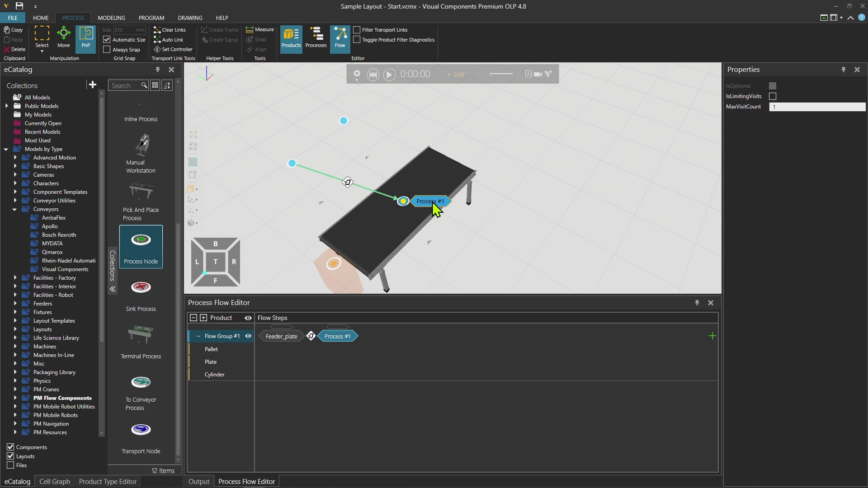
double_click(433, 203)
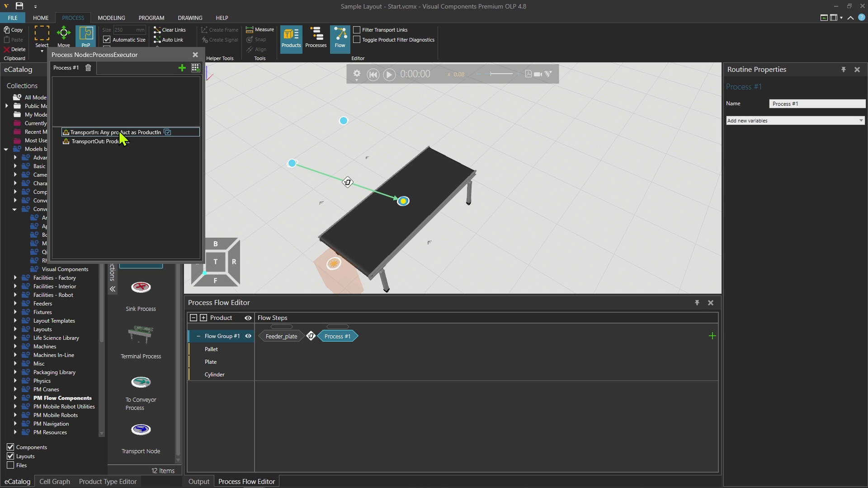
double_click(68, 72)
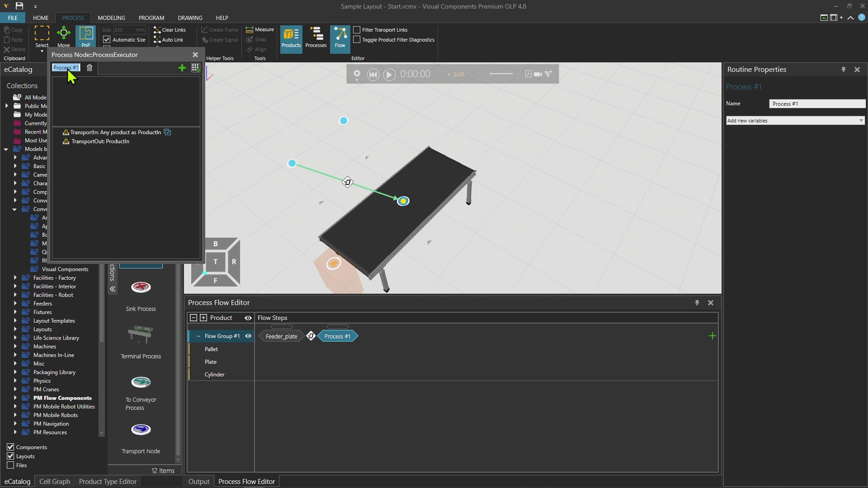
type("Loading")
key("Return")
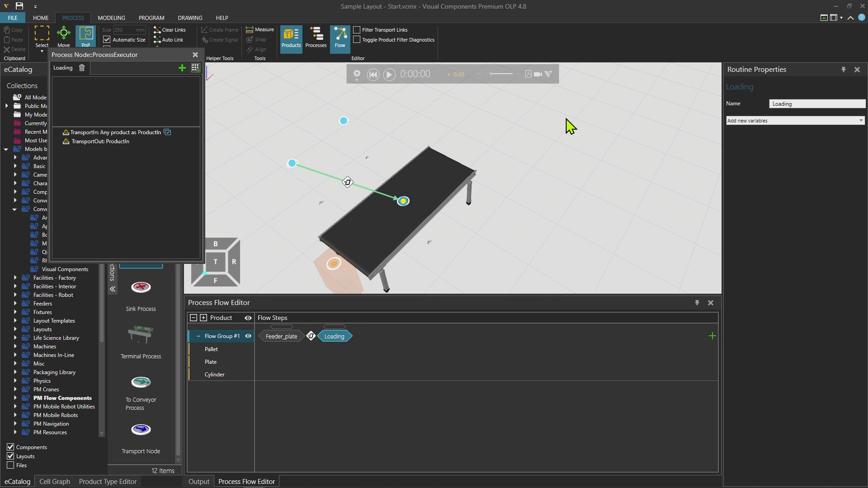
Link Feeder_cyls into the Loading process step as well.
left_click(534, 142)
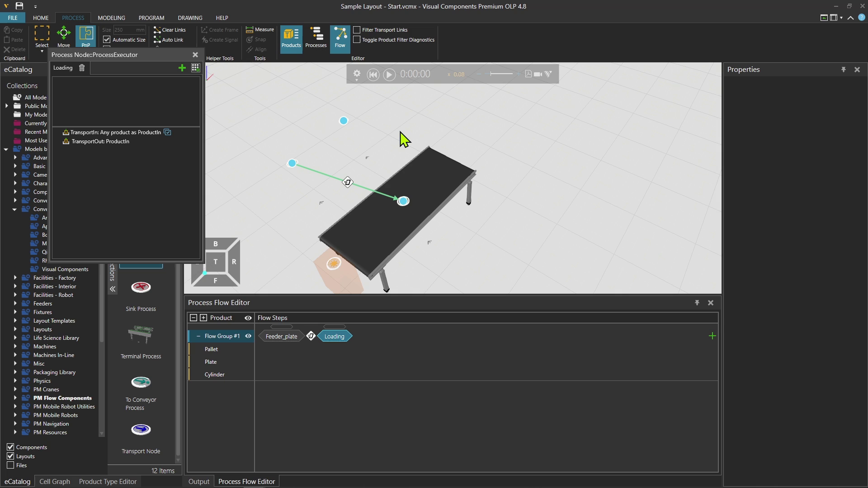
left_click(343, 121)
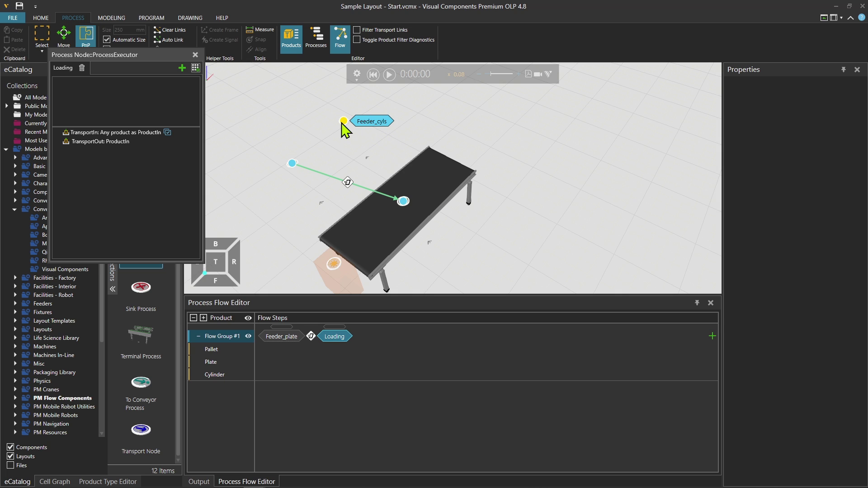
left_click(401, 203)
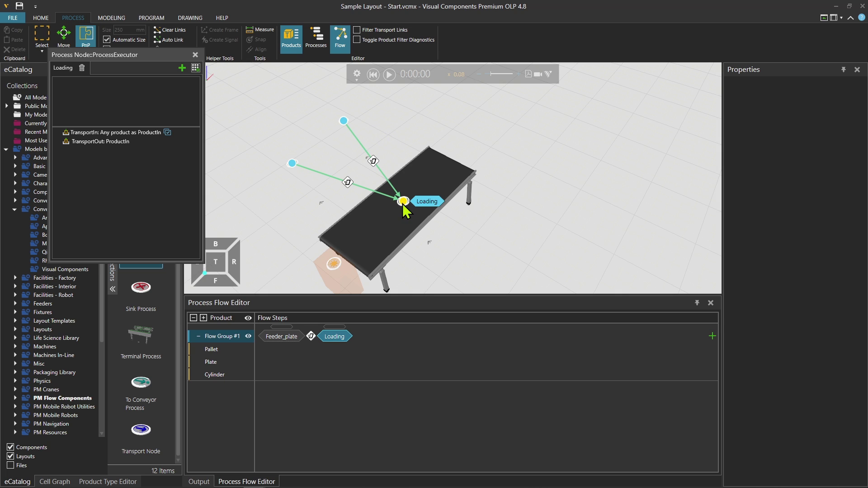
left_click_drag(355, 124, 285, 349)
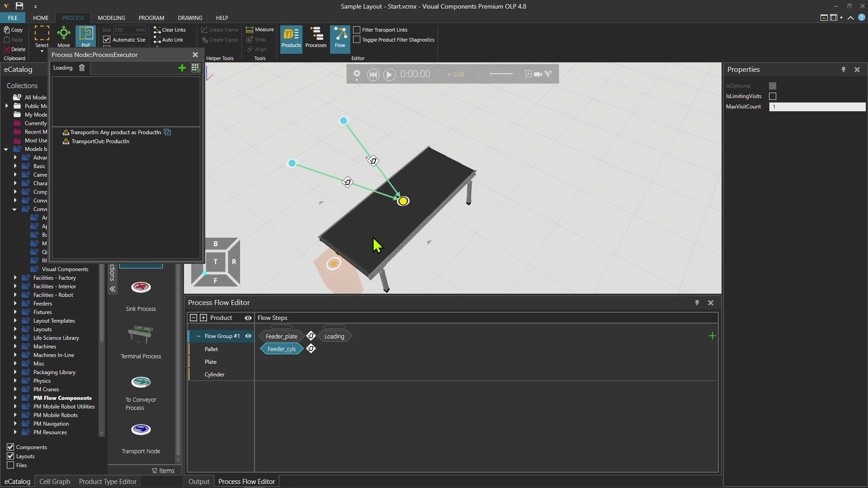
Set TransportIn's Source to From Component Container and test-run then reset the simulation.
left_click(113, 133)
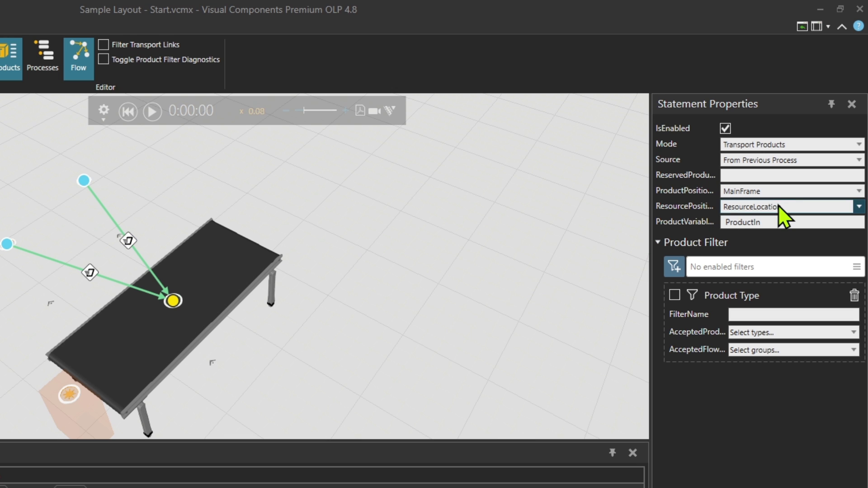
left_click(783, 164)
left_click(767, 189)
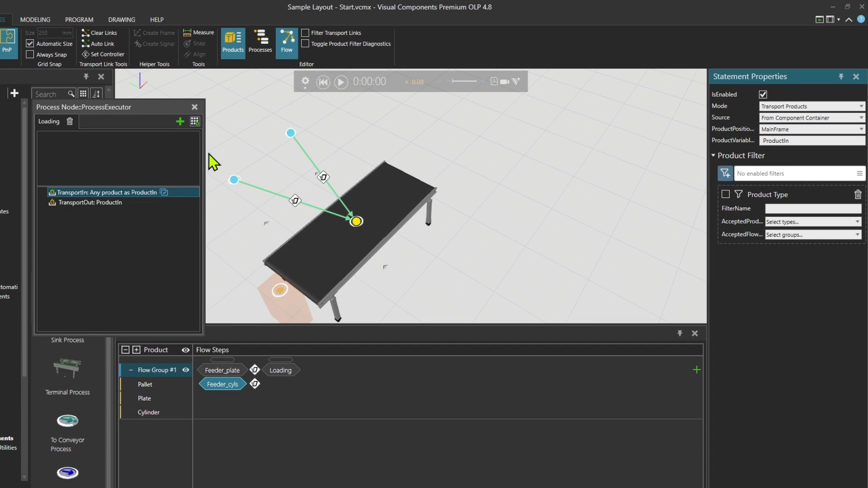
left_click(341, 82)
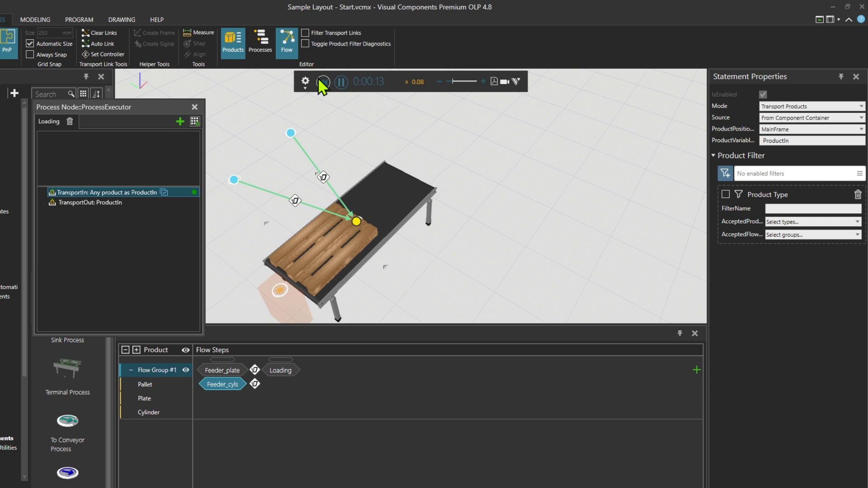
left_click(323, 82)
left_click(286, 43)
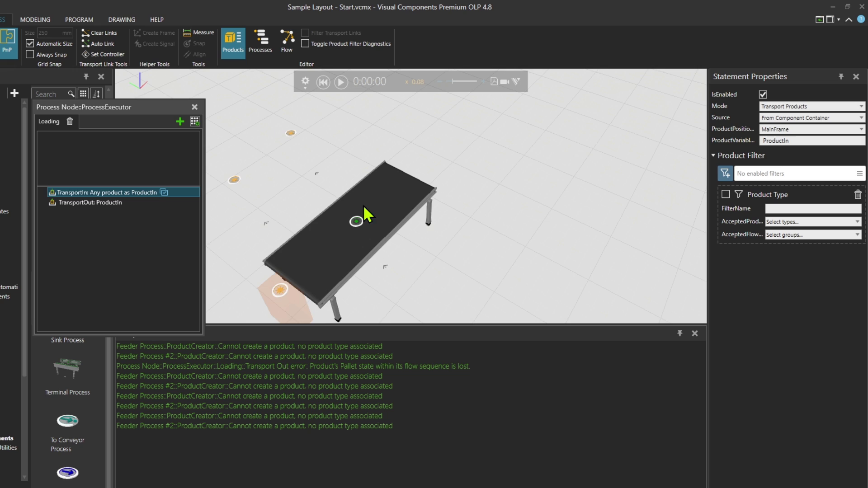
scroll(363, 205, "up", 5)
Set the Process Node's TriggerAt to Origin and test the simulation again.
left_click(354, 229)
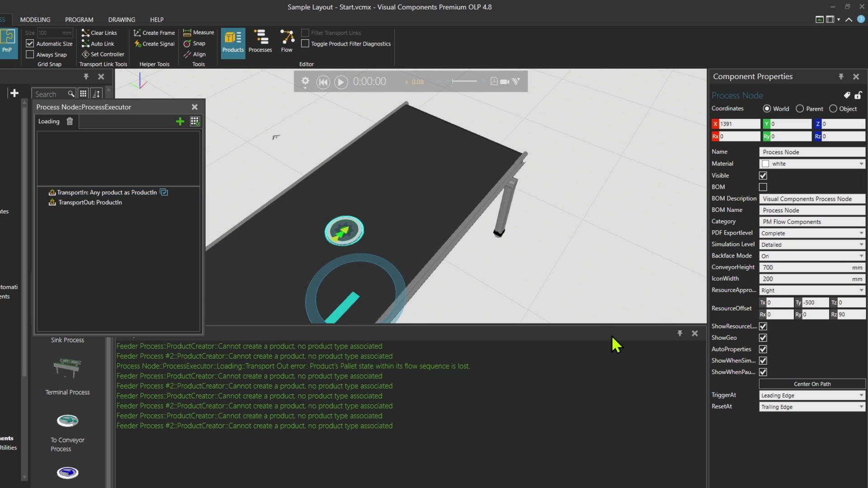
left_click(786, 396)
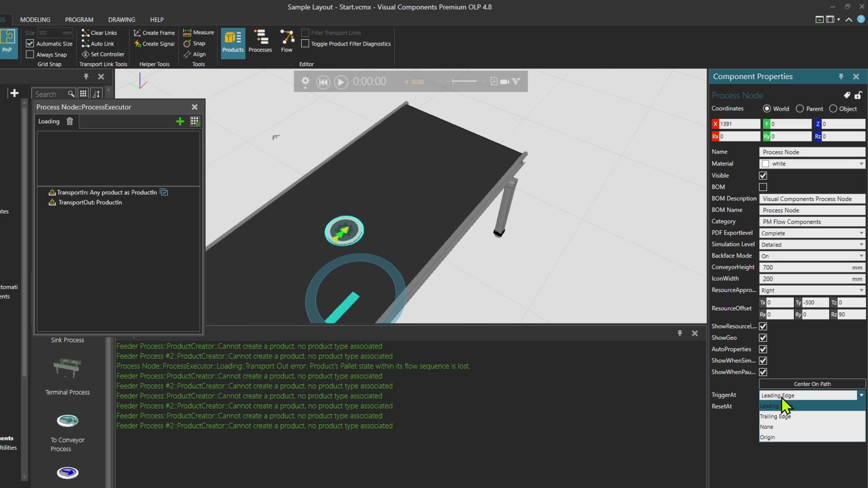
left_click(787, 438)
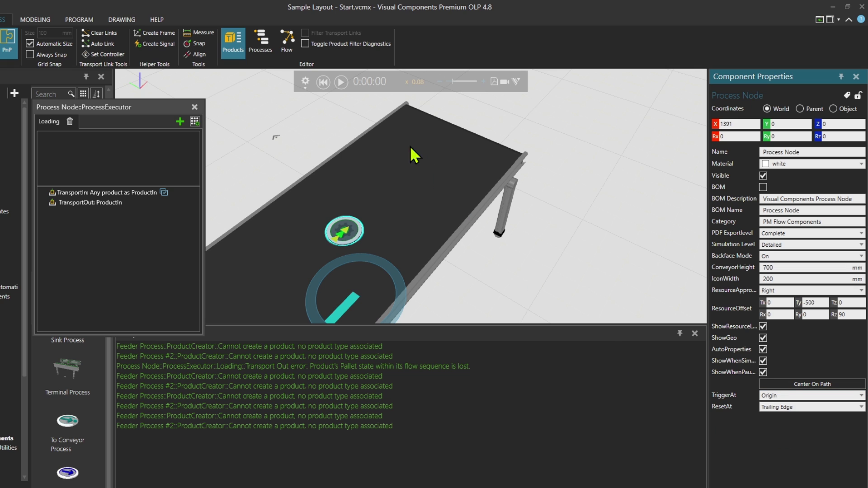
left_click(341, 82)
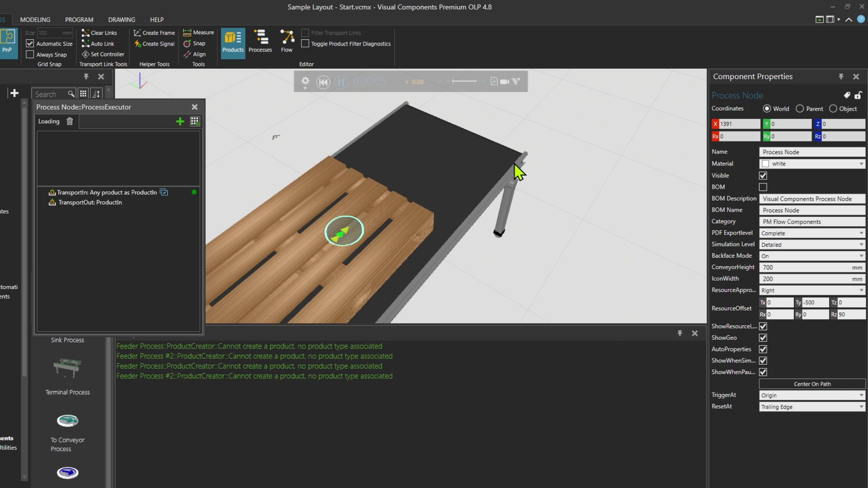
scroll(519, 172, "down", 3)
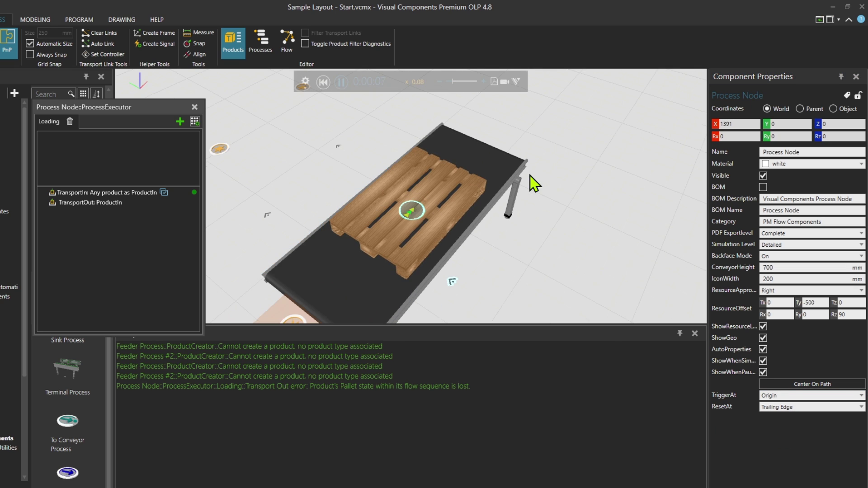
left_click(323, 82)
left_click(121, 193)
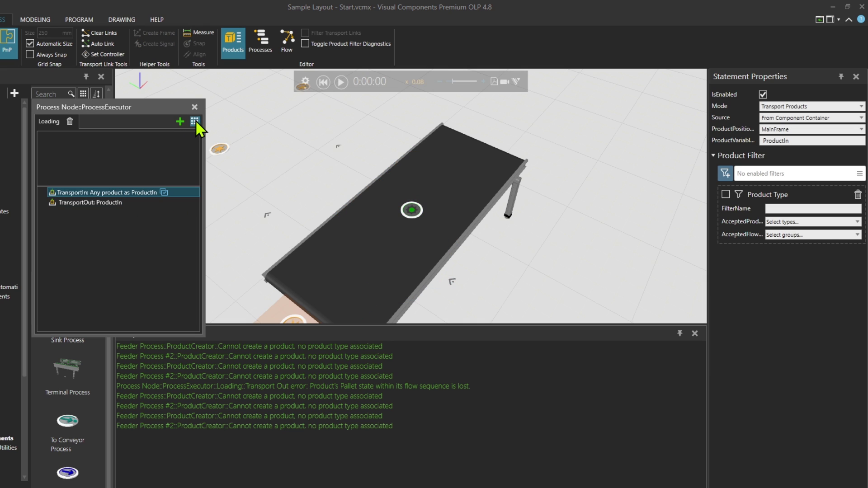
Add two Transport Pattern In statements to the Loading routine.
left_click(195, 121)
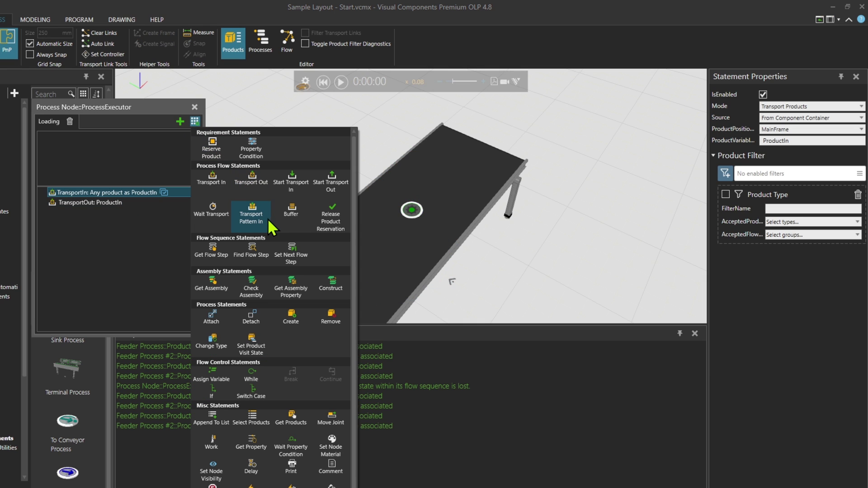
left_click(251, 214)
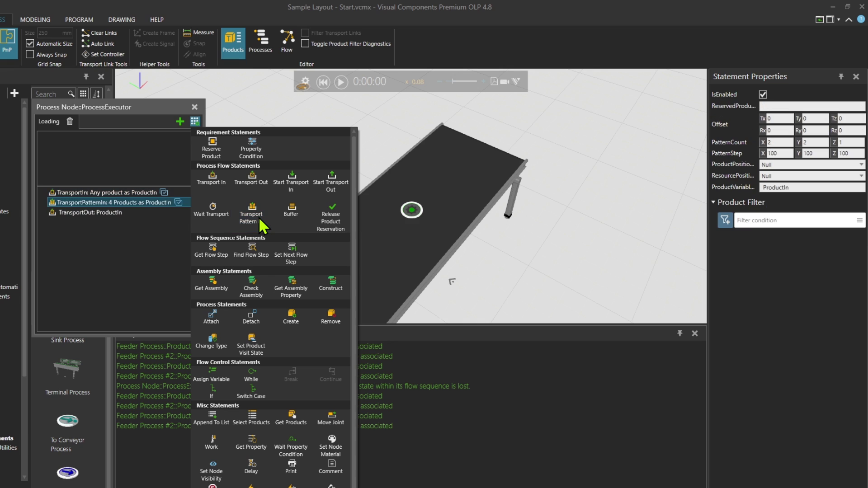
left_click(261, 223)
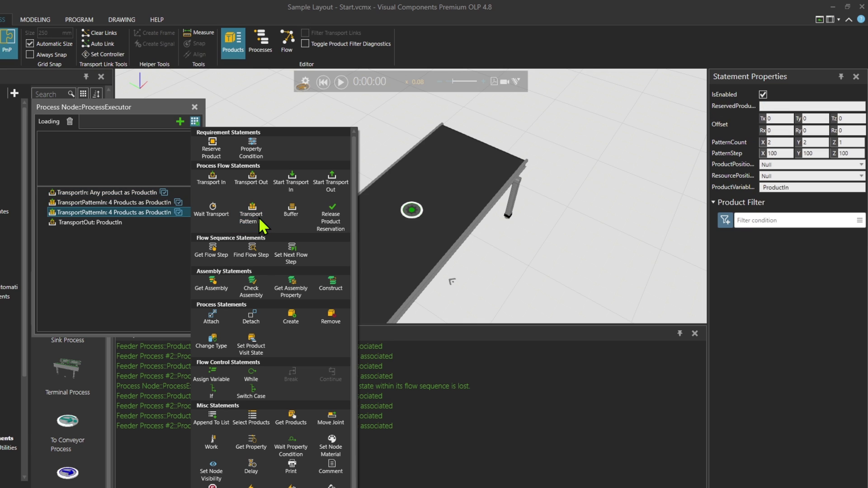
Rename the first TransportPatternIn statement's ProductVariable to 'plate'.
left_click(123, 204)
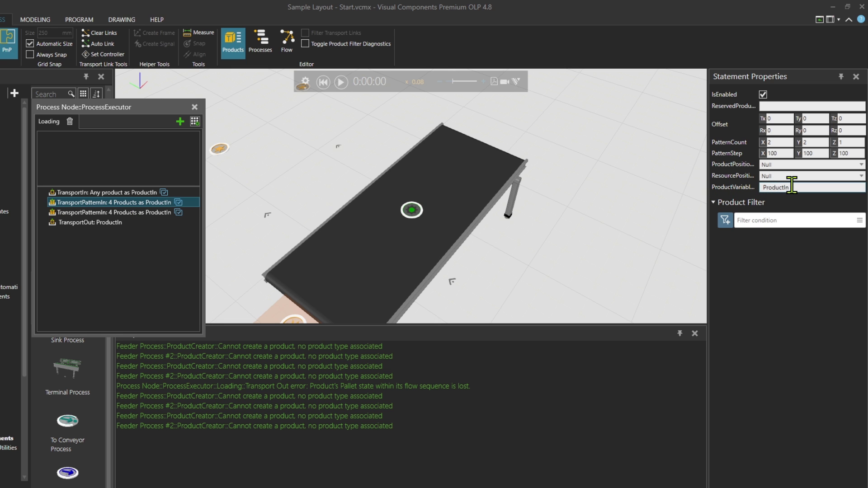
left_click(766, 187)
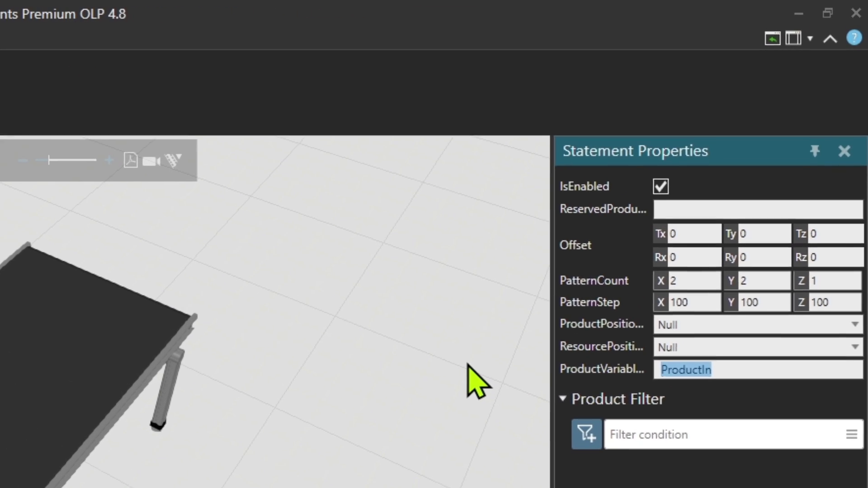
type("plate")
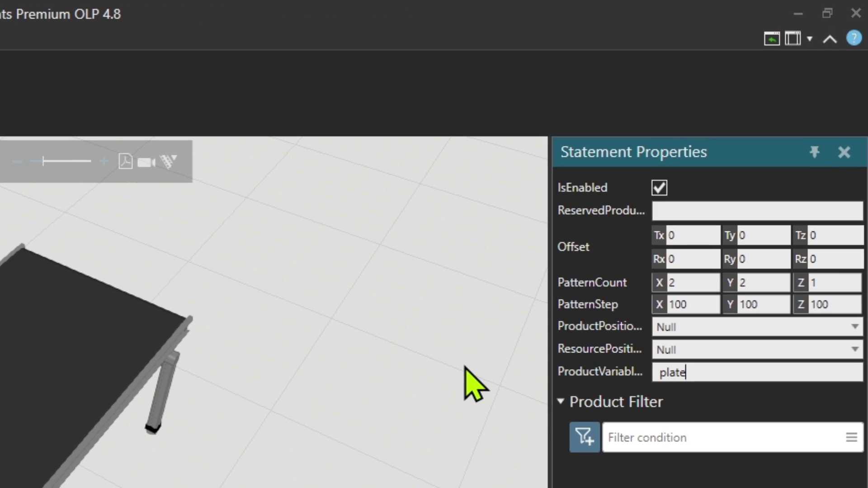
key("Return")
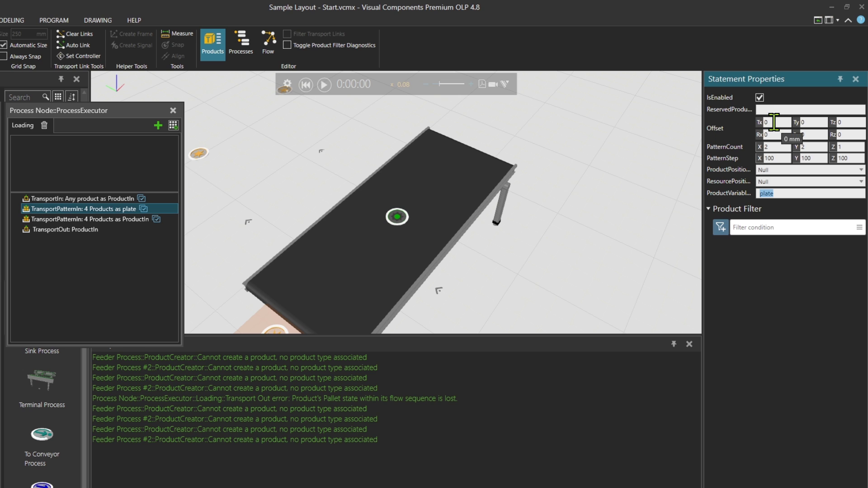
right_click_drag(562, 246, 543, 253)
scroll(500, 189, "up", 8)
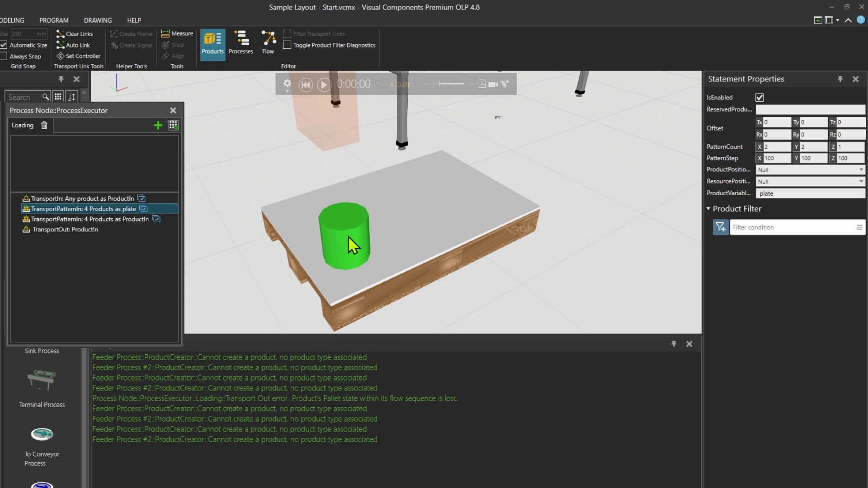
left_click(433, 222)
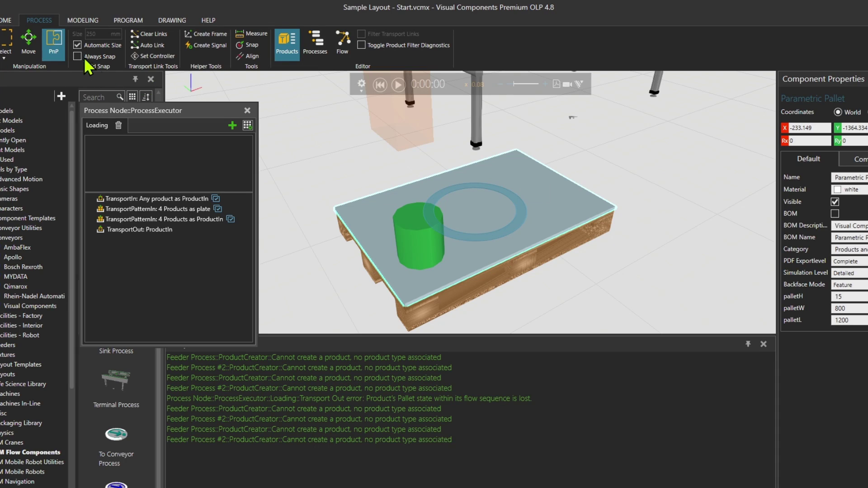
left_click(28, 41)
right_click_drag(465, 207, 496, 237)
left_click(505, 281)
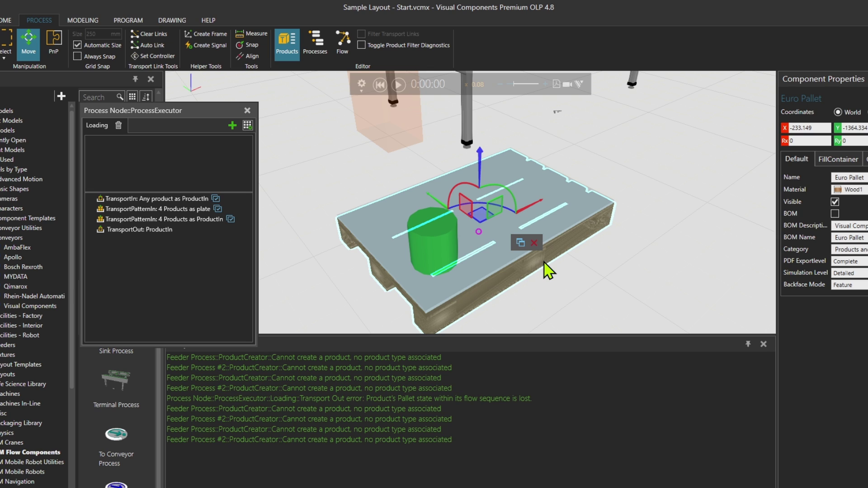
left_click(62, 44)
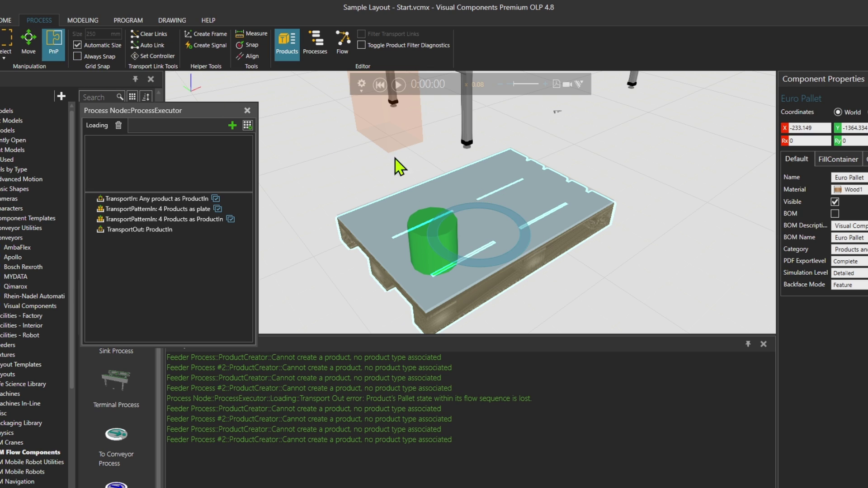
left_click(161, 211)
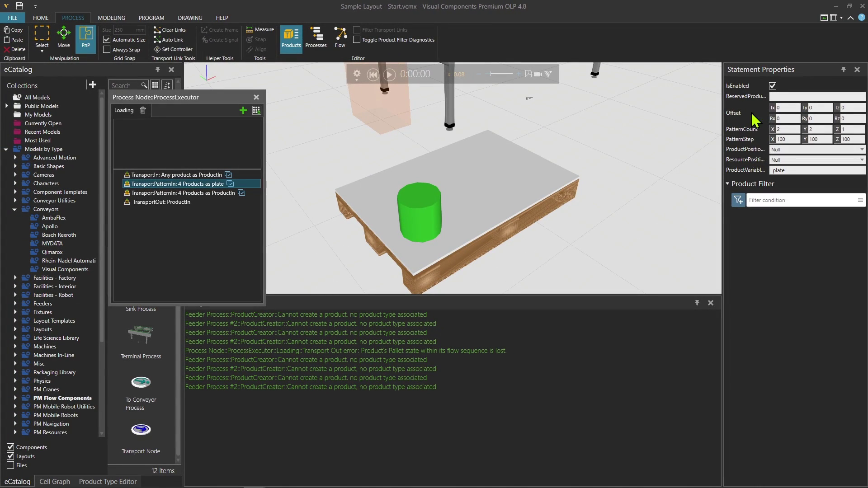
left_click(837, 107)
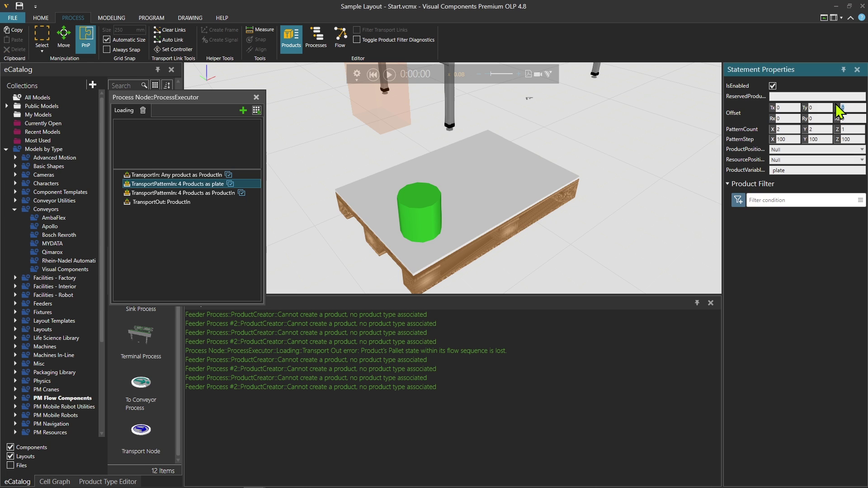
Measure the pallet height between two points on its edge (144 mm).
left_click(261, 32)
scroll(533, 188, "up", 10)
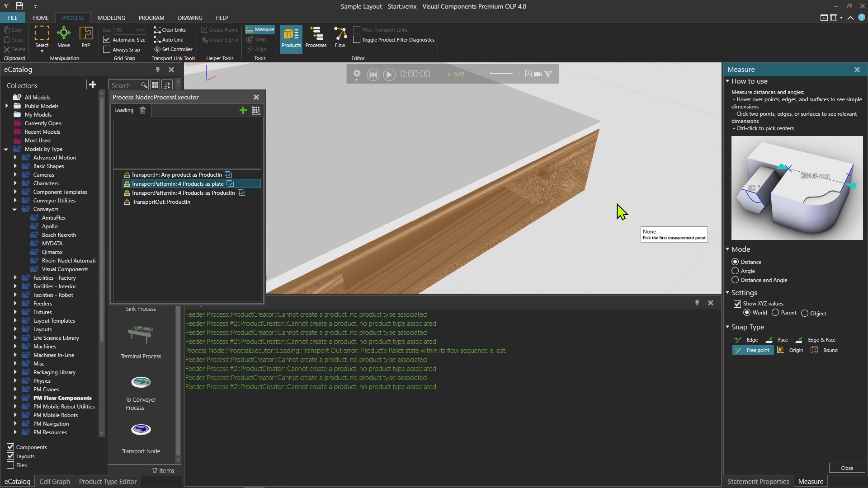
left_click(576, 186)
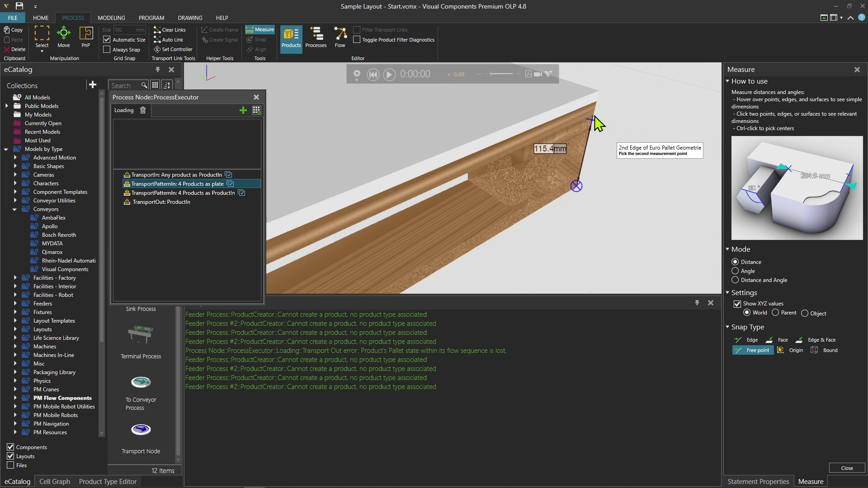
left_click(592, 103)
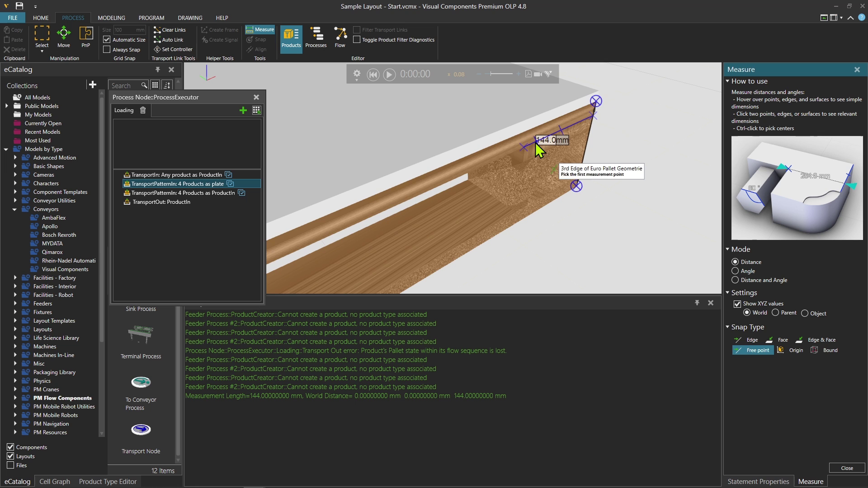
key("Escape")
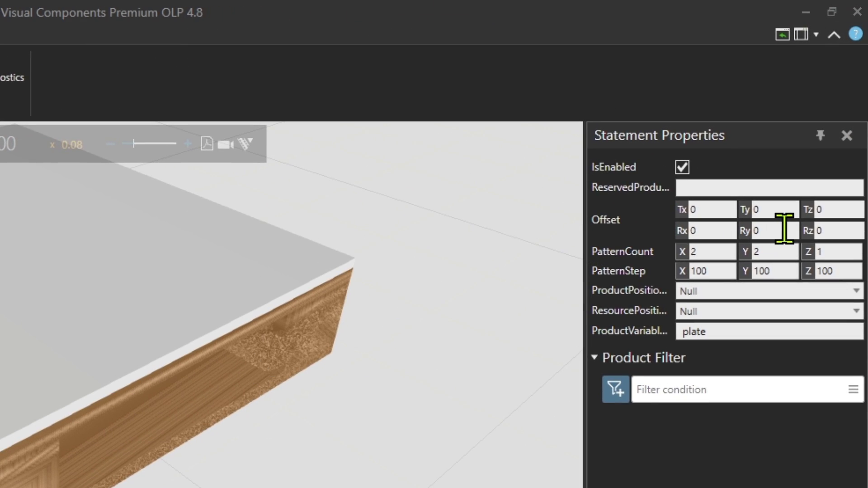
Enter 144 as the plate statement's Tz offset.
left_click(821, 209)
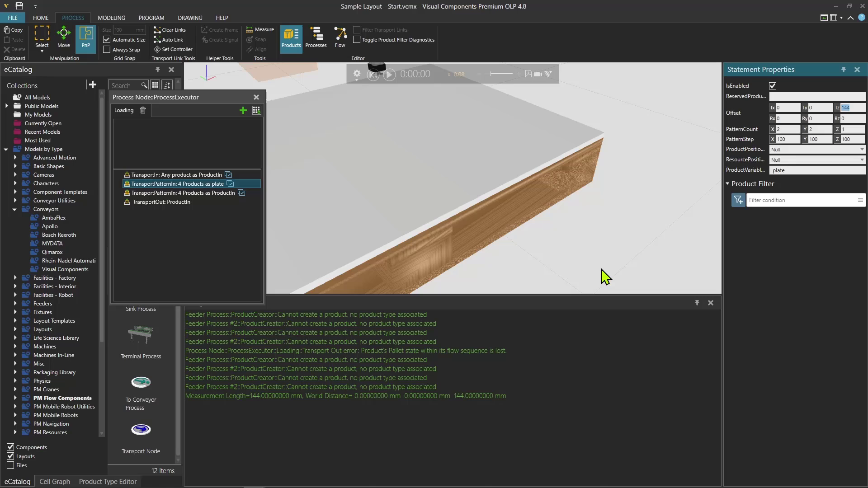
scroll(670, 210, "down", 3)
right_click_drag(668, 203, 525, 254)
scroll(529, 192, "down", 3)
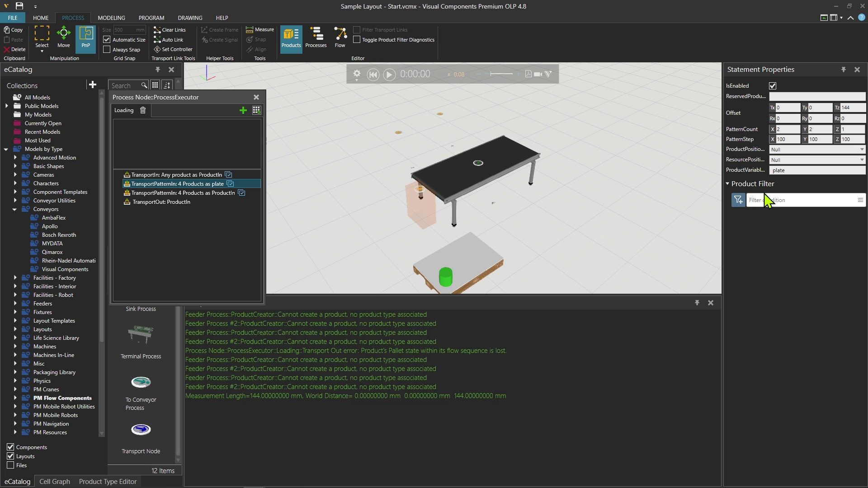
Add a Product Type filter with AcceptedProductTypes set to Plate only.
left_click(738, 200)
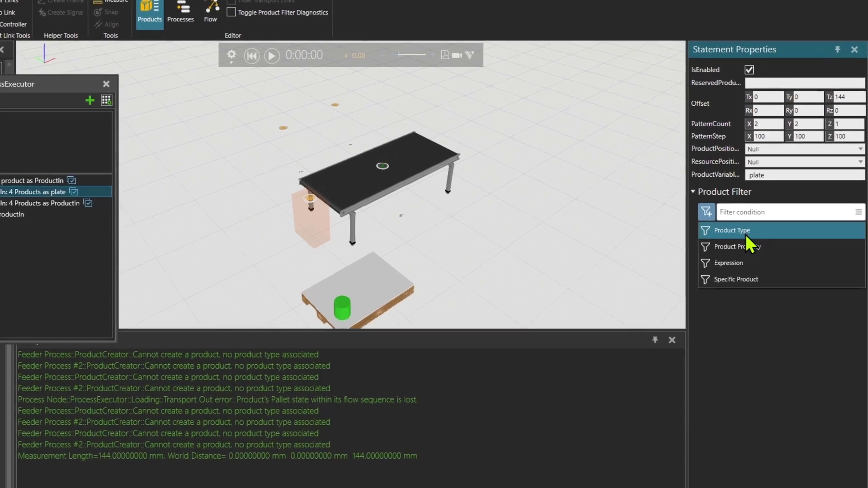
left_click(752, 215)
left_click(794, 244)
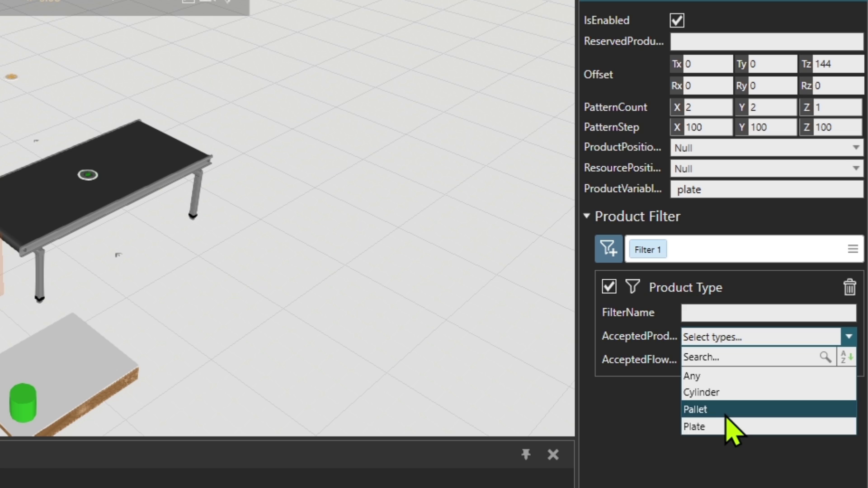
left_click(710, 425)
left_click(710, 428)
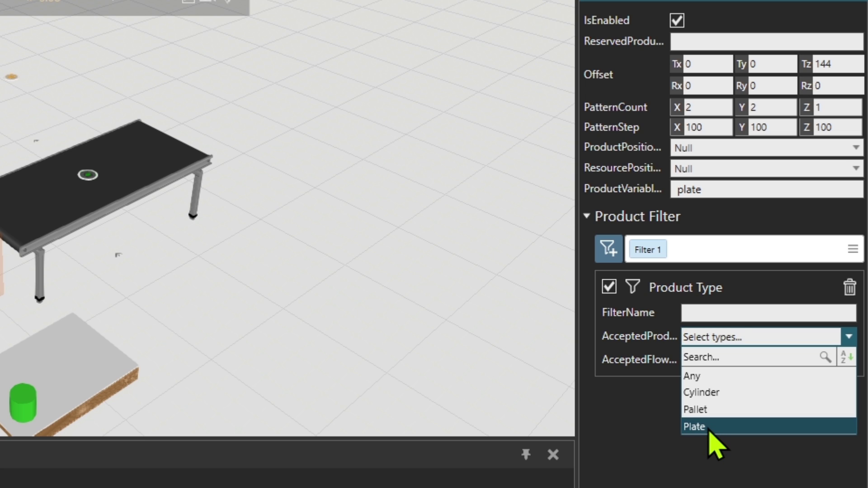
left_click(661, 456)
left_click(737, 338)
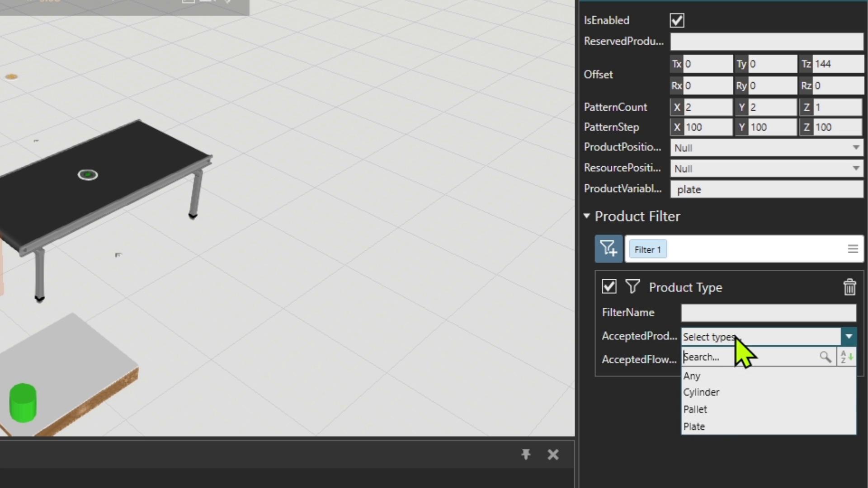
left_click(732, 428)
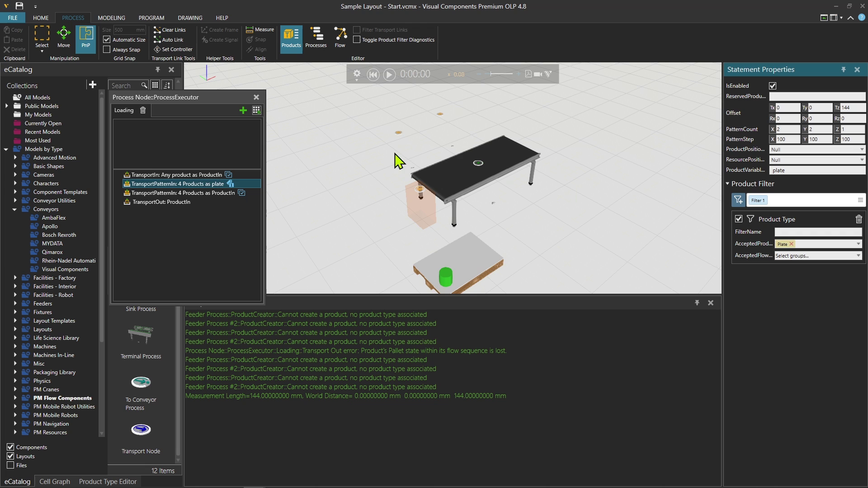
Test-run and reset the simulation, then set Feeder Process's Part to Plate.
left_click(389, 75)
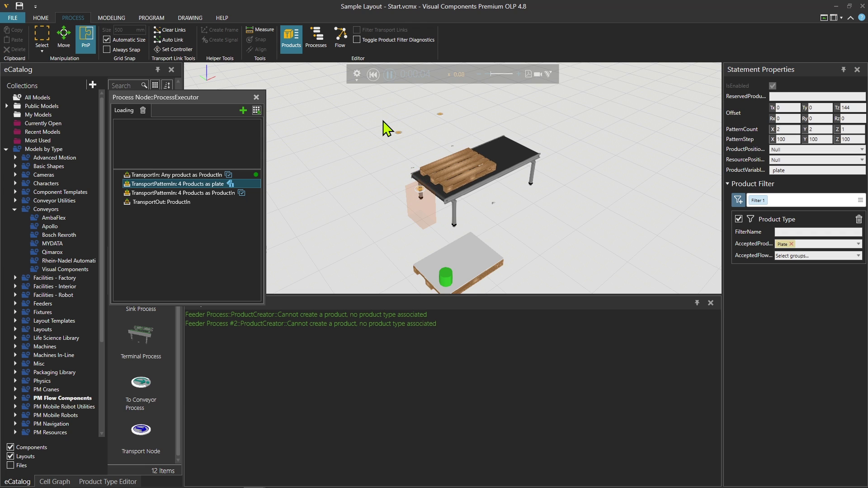
right_click_drag(388, 128, 630, 205)
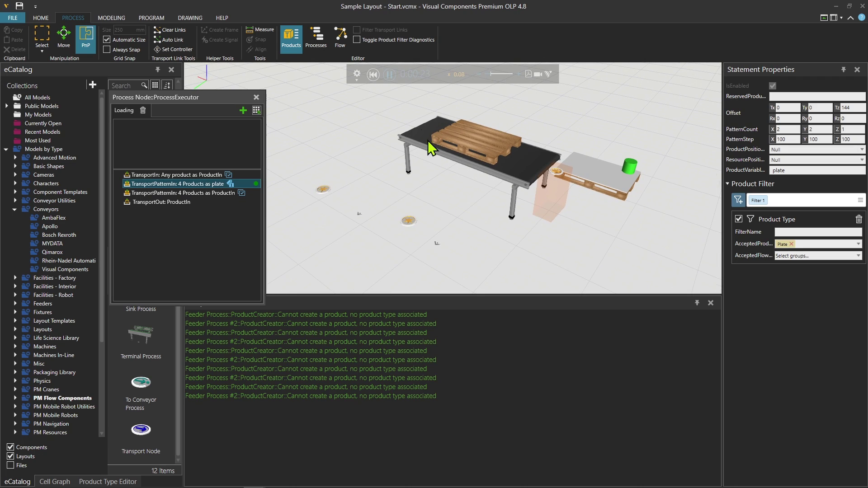
left_click(373, 74)
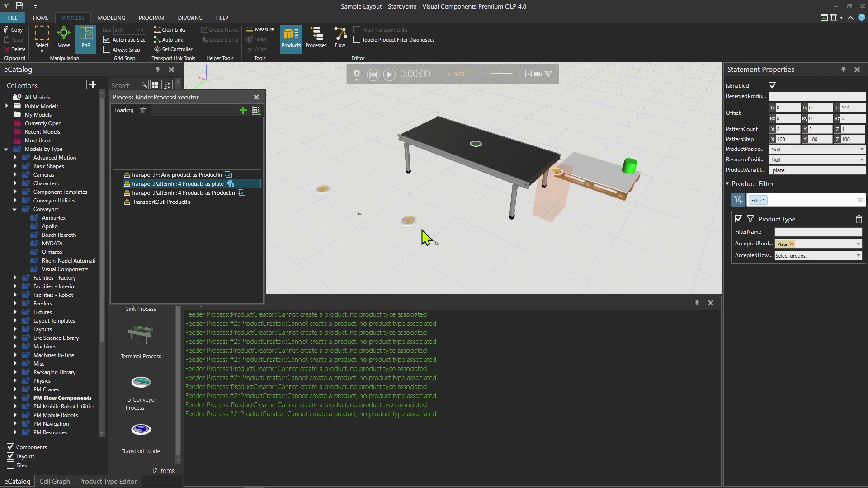
left_click(422, 230)
left_click(798, 209)
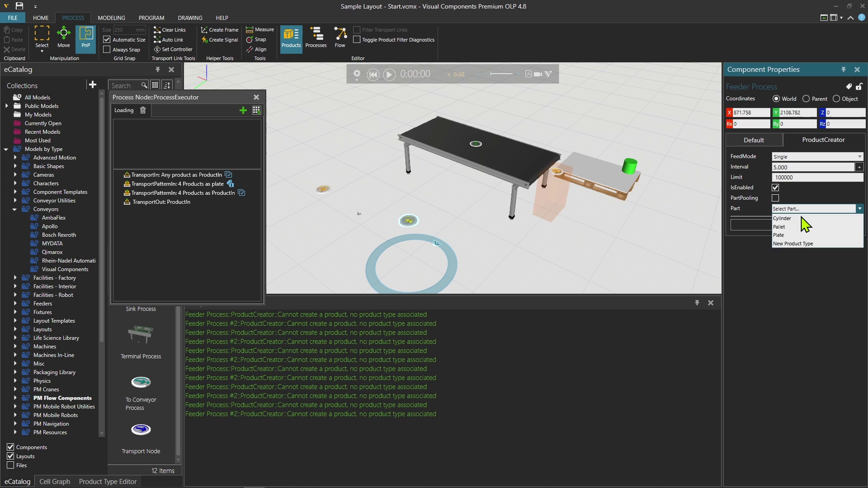
left_click(799, 244)
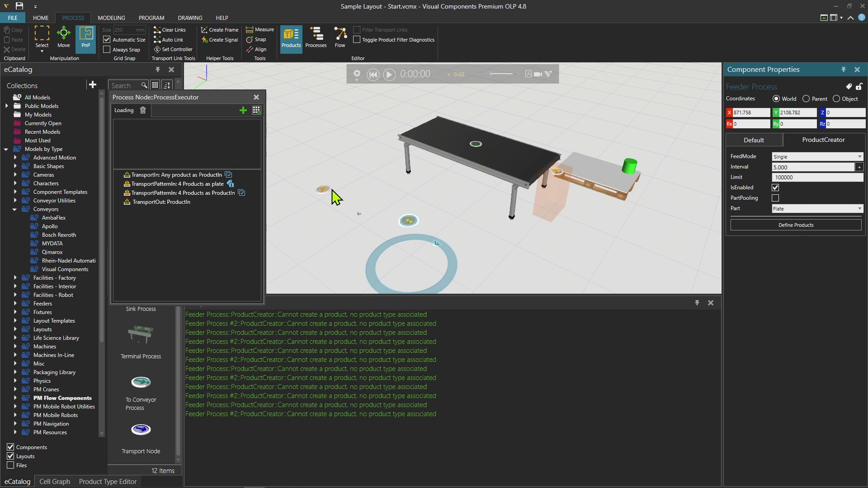
Set Feeder Process #2's Part to Cylinder and start the simulation.
left_click(328, 189)
left_click(825, 209)
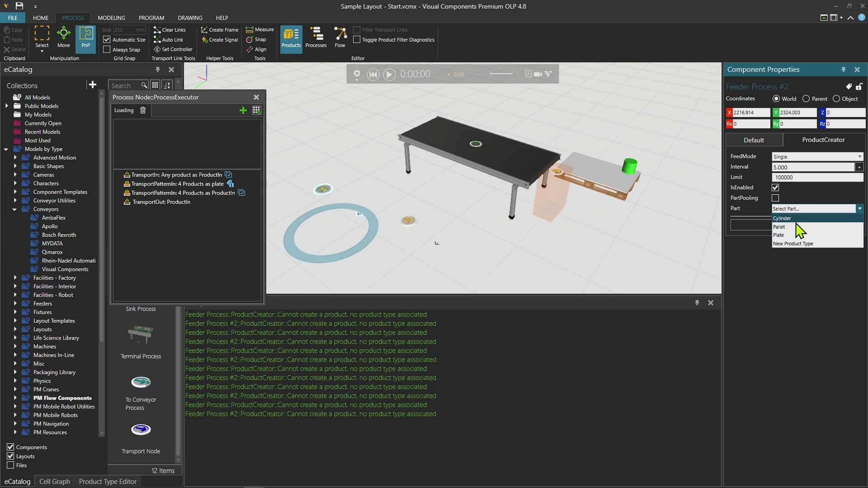
left_click(797, 225)
left_click(391, 76)
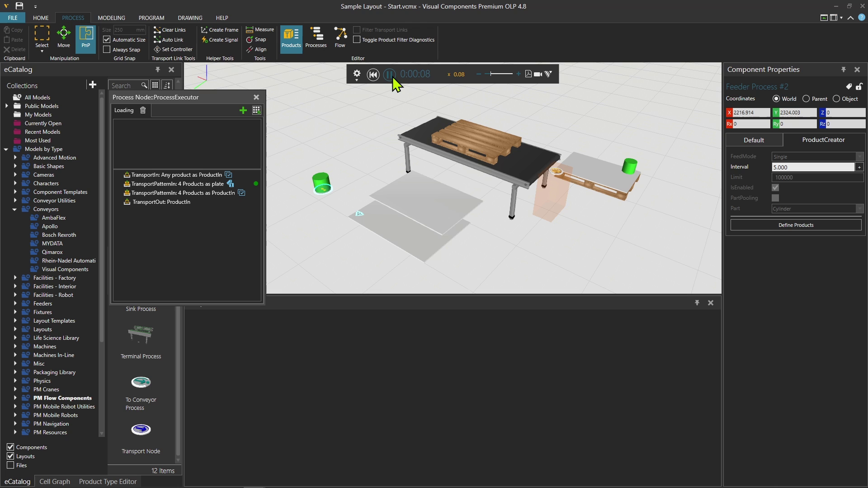
Zoom and pan to watch the pallet, then select 'TransportPatternIn: 4 Products as plate'.
scroll(513, 132, "up", 5)
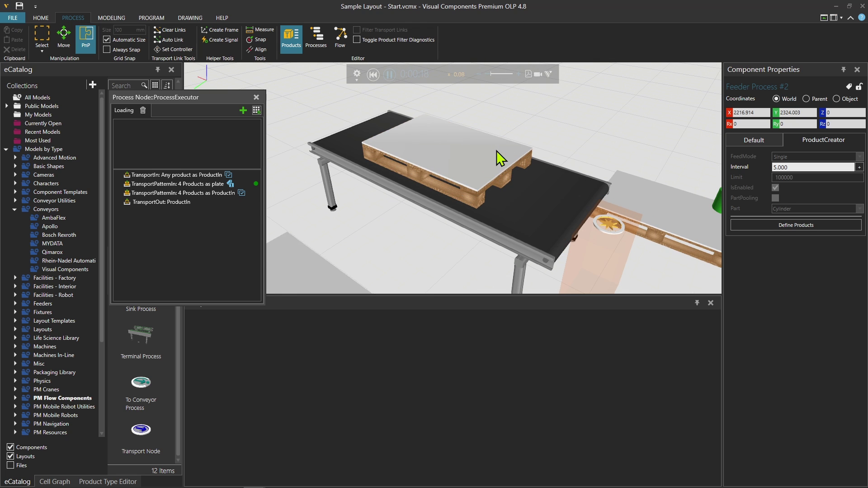
scroll(481, 176, "down", 4)
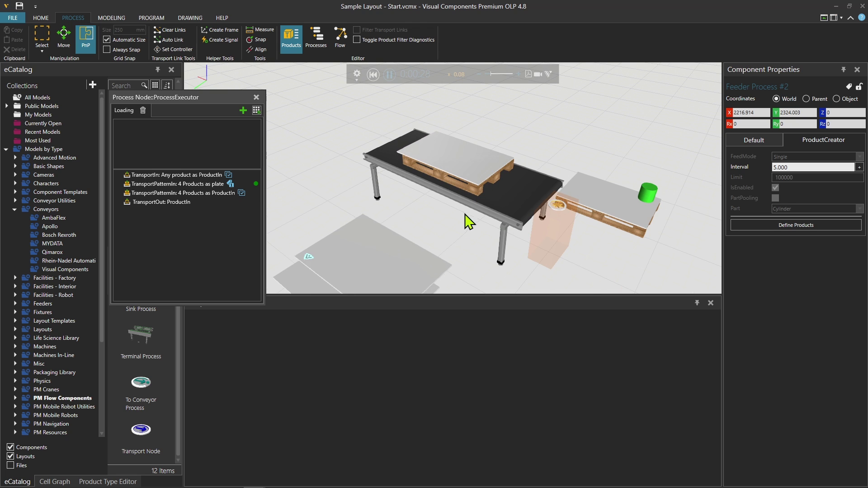
right_click_drag(464, 229, 527, 178, "ctrl")
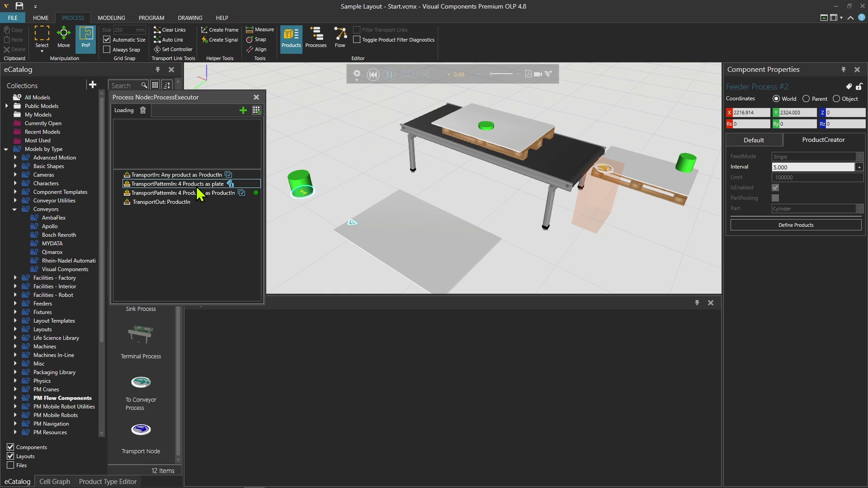
left_click(230, 184)
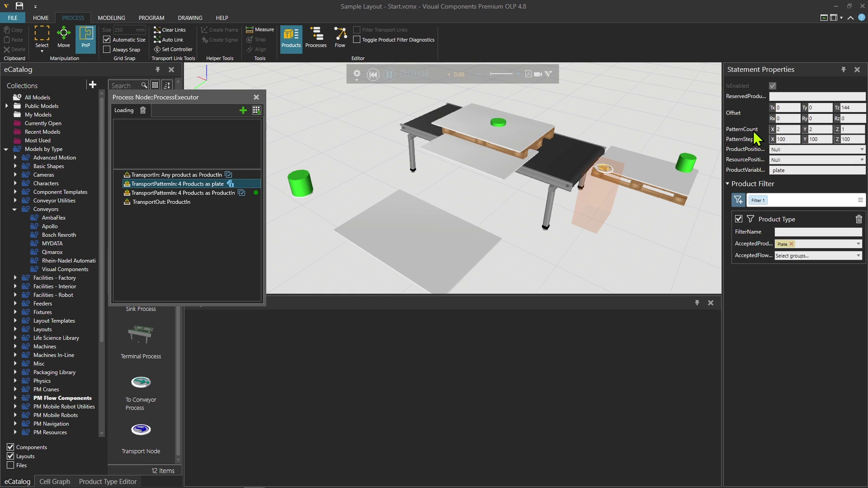
Inspect the plate statement's PatternCount and PatternStep fields, then reset the simulation.
double_click(781, 130)
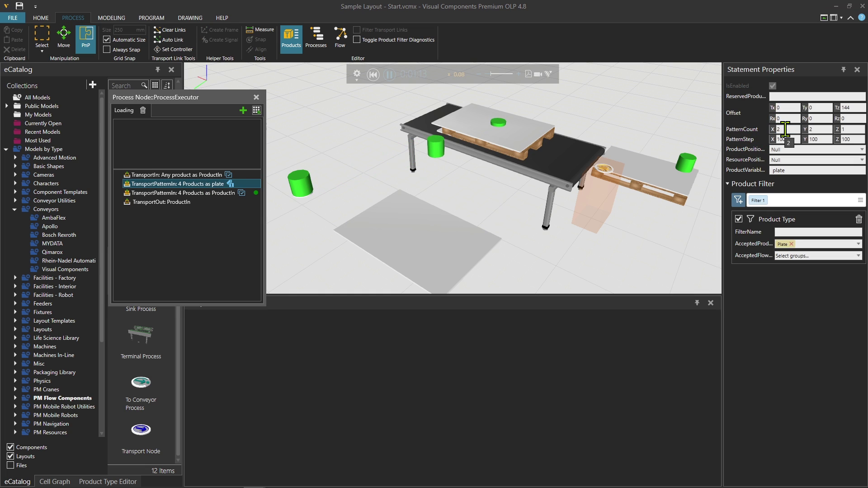
double_click(812, 130)
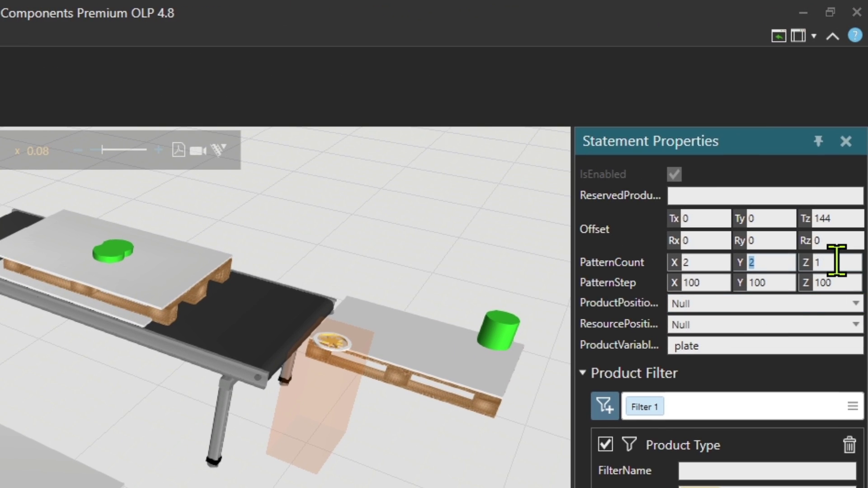
double_click(837, 258)
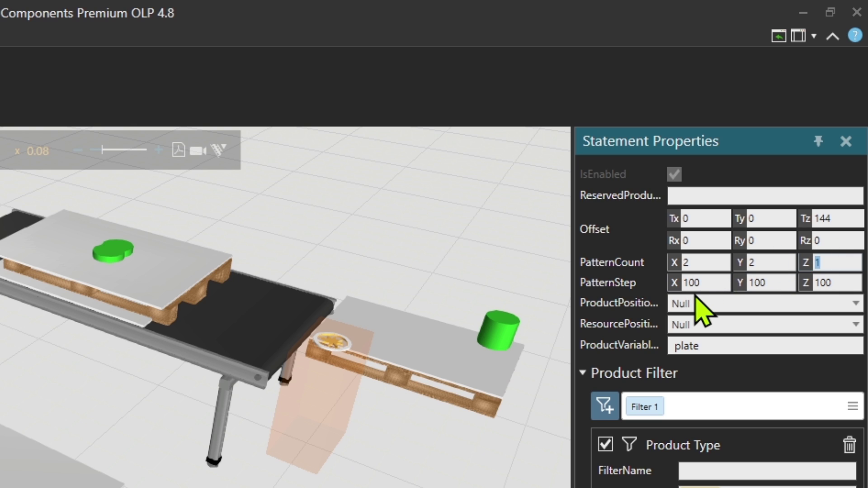
left_click(713, 283)
double_click(678, 281)
double_click(769, 281)
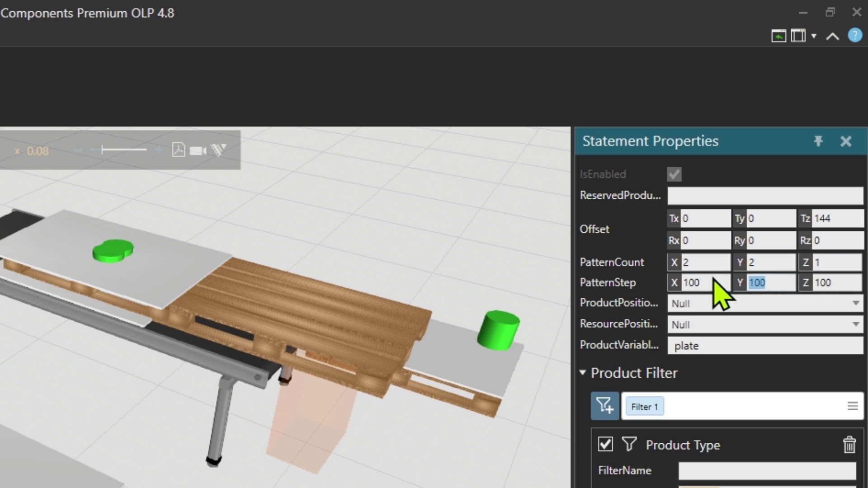
double_click(685, 282)
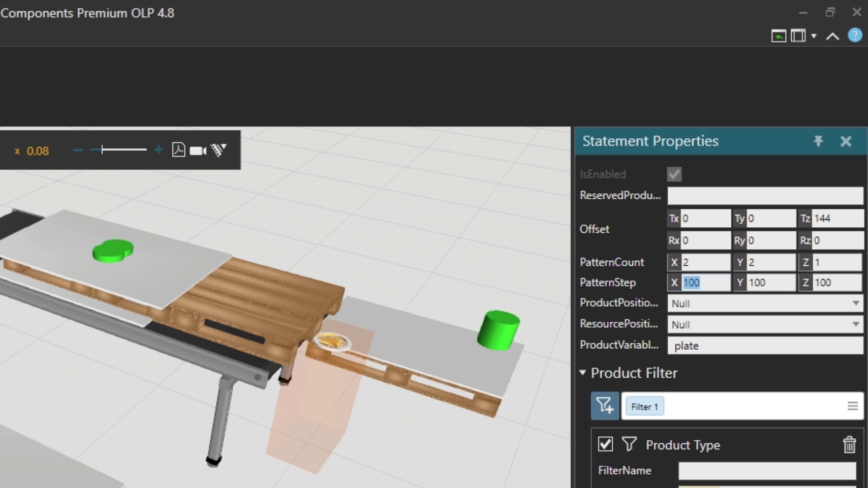
left_click(2, 150)
Set PatternCount X and Y to 1 and run the simulation.
double_click(703, 262)
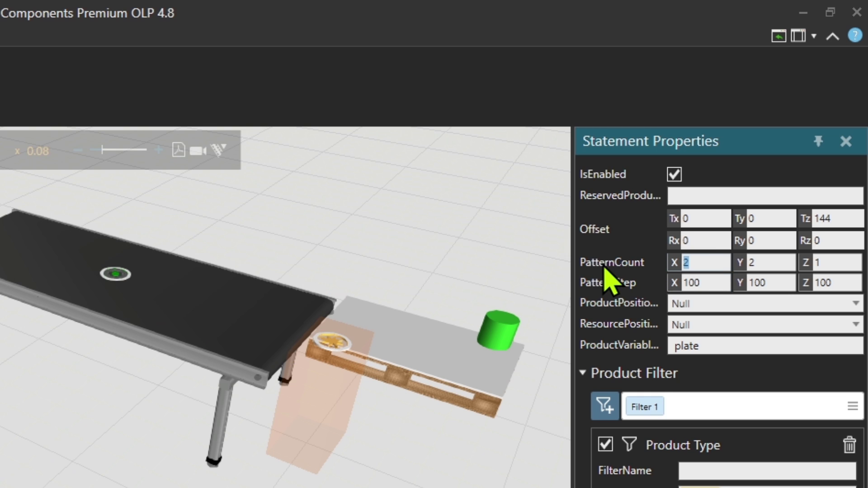
type("1")
key("Tab")
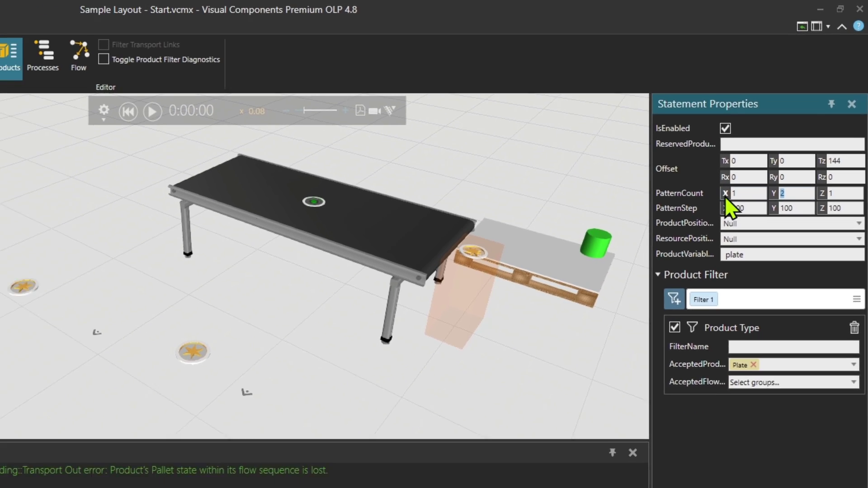
type("1")
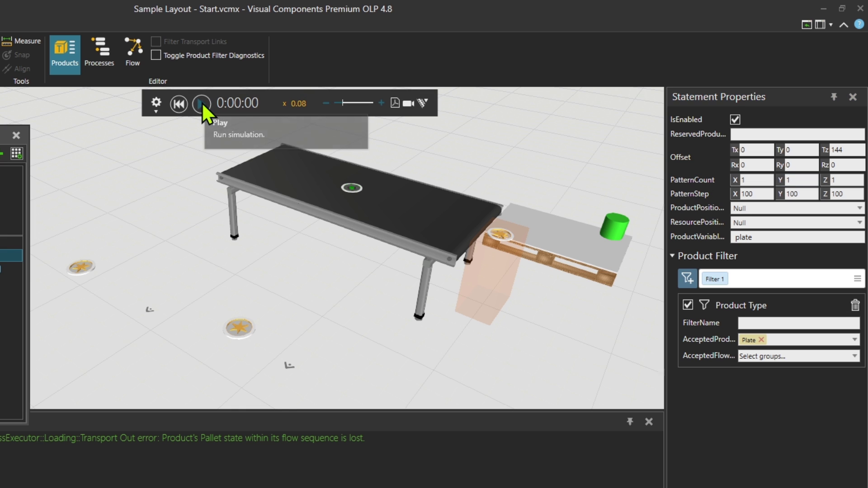
left_click(202, 103)
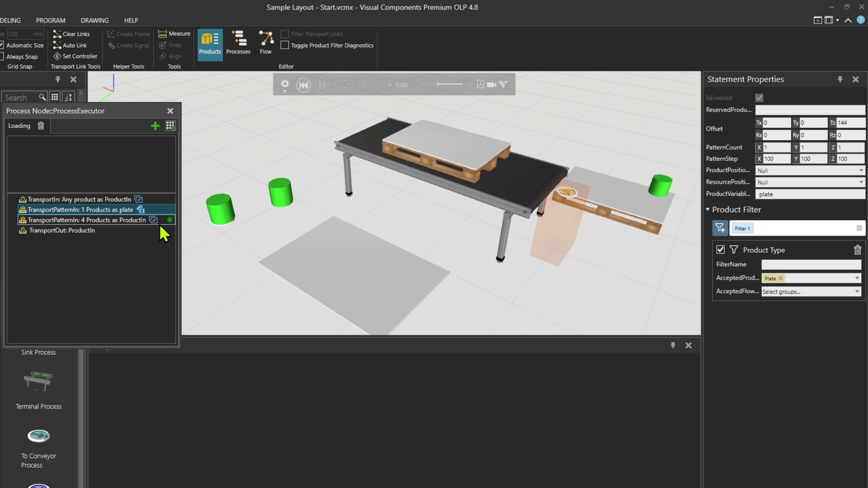
Give 'TransportPatternIn: 4 Products as ProductIn' a Product Type filter accepting only Cylinder, then test.
left_click(139, 222)
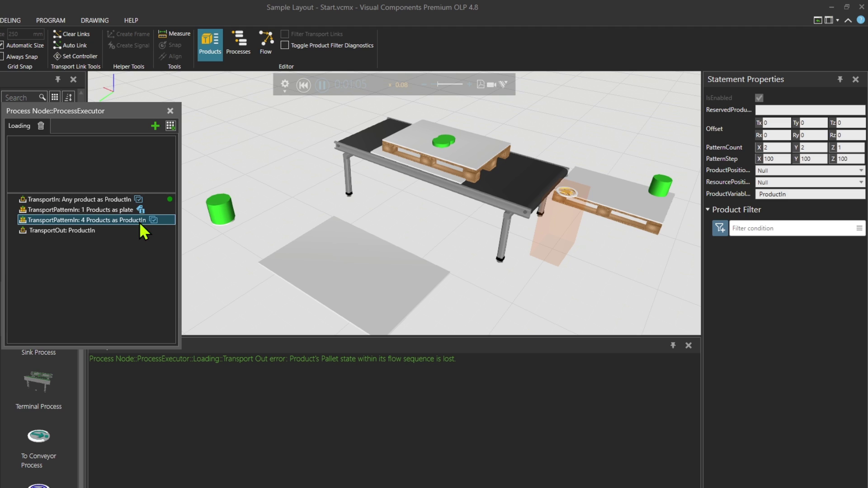
left_click(303, 84)
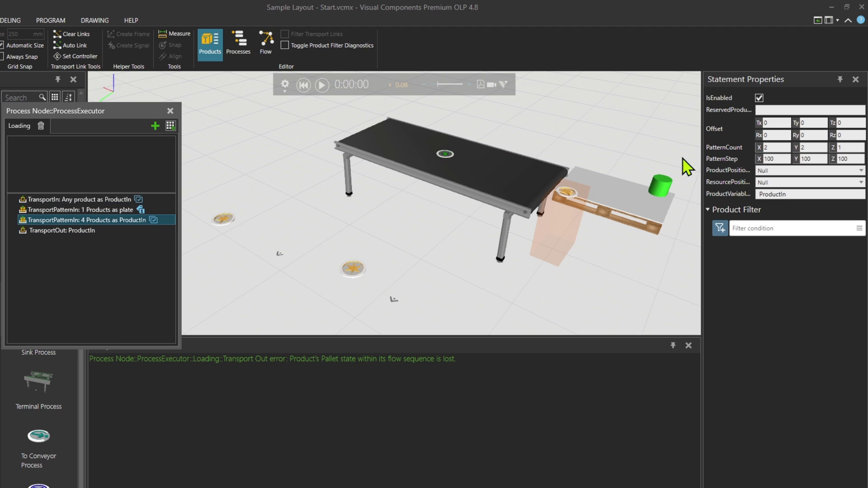
left_click(719, 229)
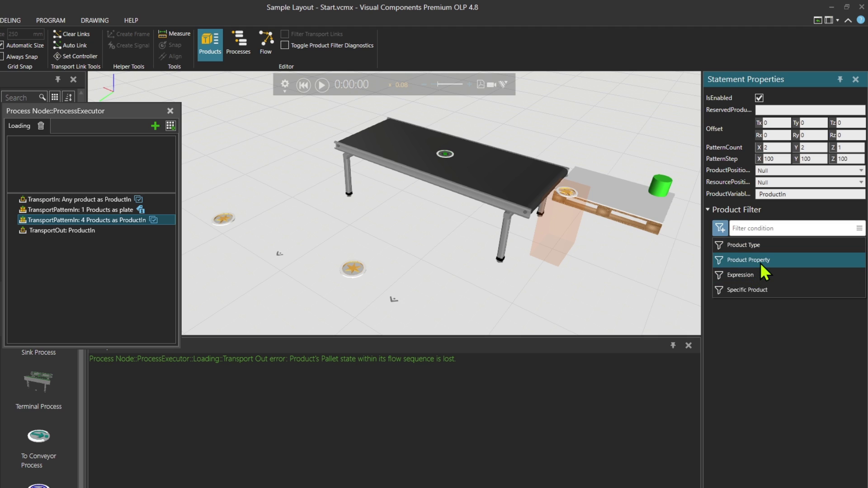
left_click(760, 246)
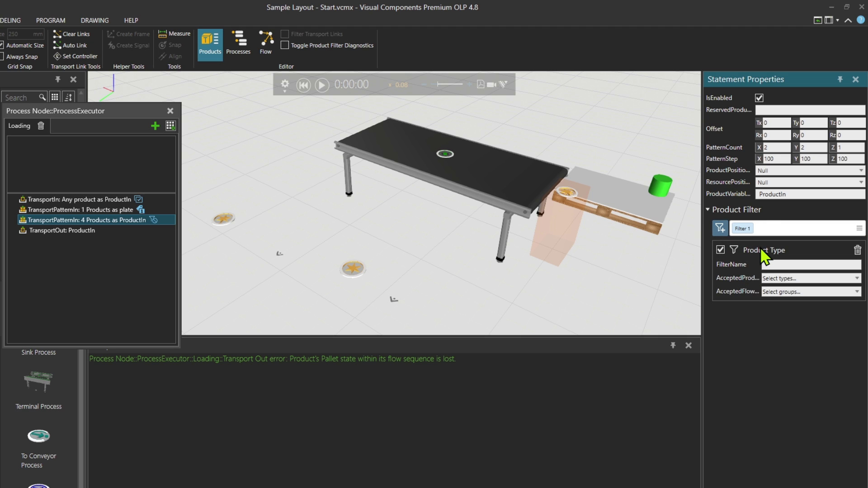
left_click(777, 279)
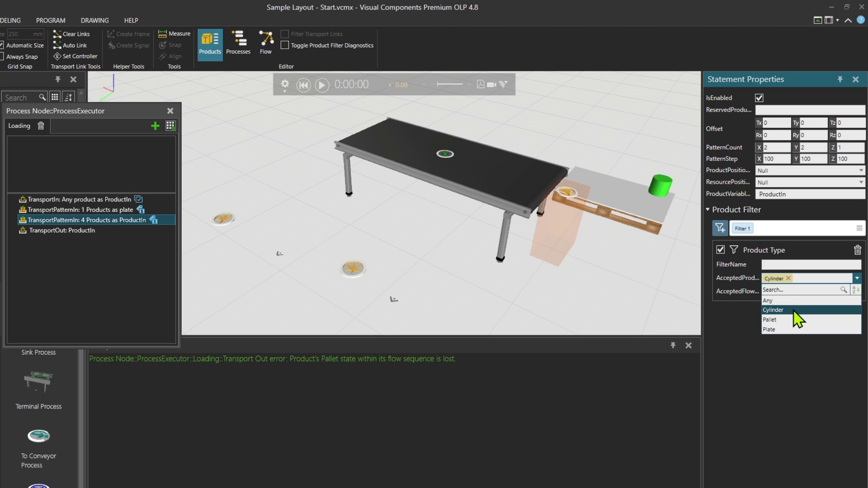
left_click(724, 296)
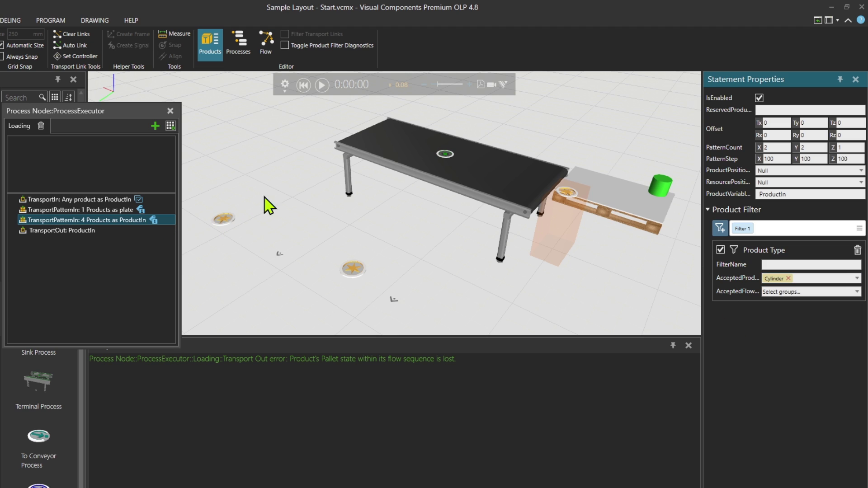
left_click(322, 85)
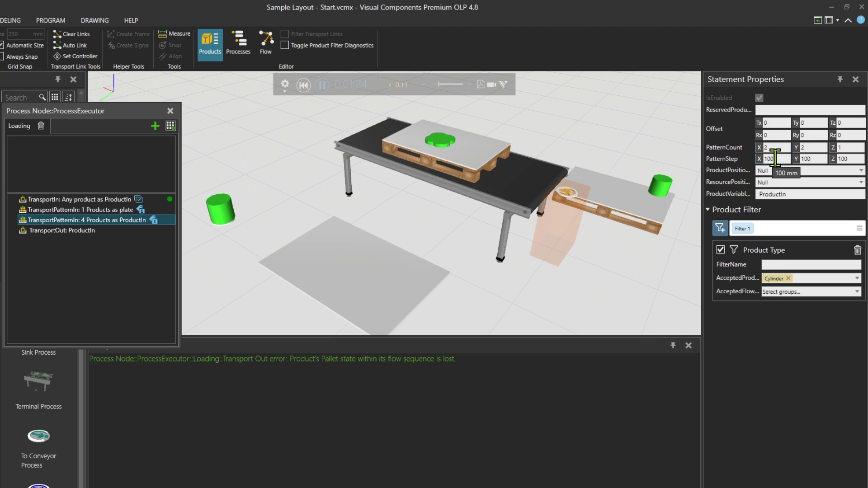
Check the 100 mm CylinderRadius, set PatternStep X and Y to 200, and close the editor.
left_click(303, 84)
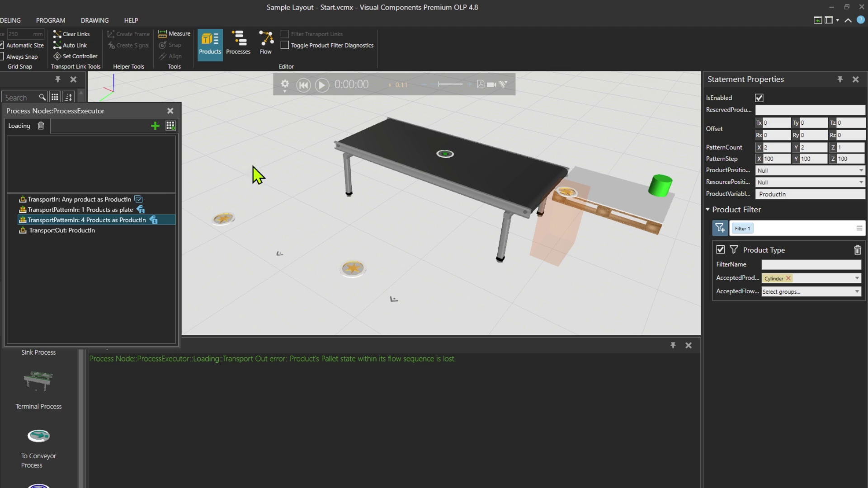
left_click(660, 199)
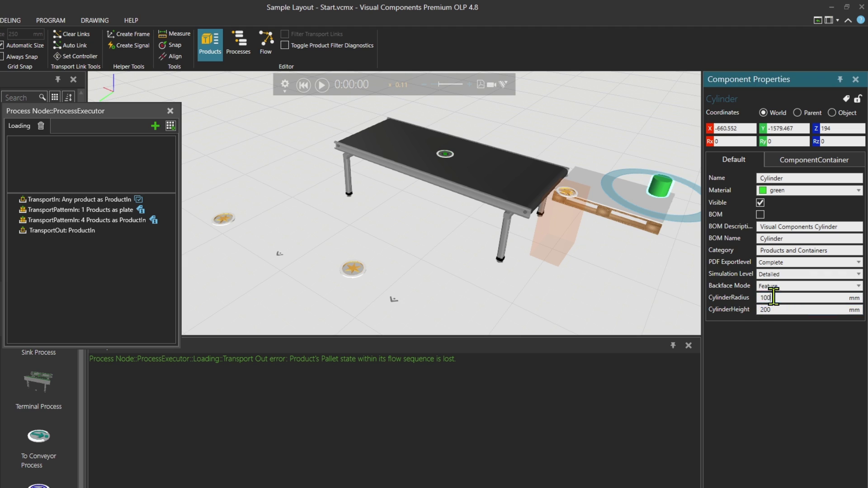
left_click(109, 221)
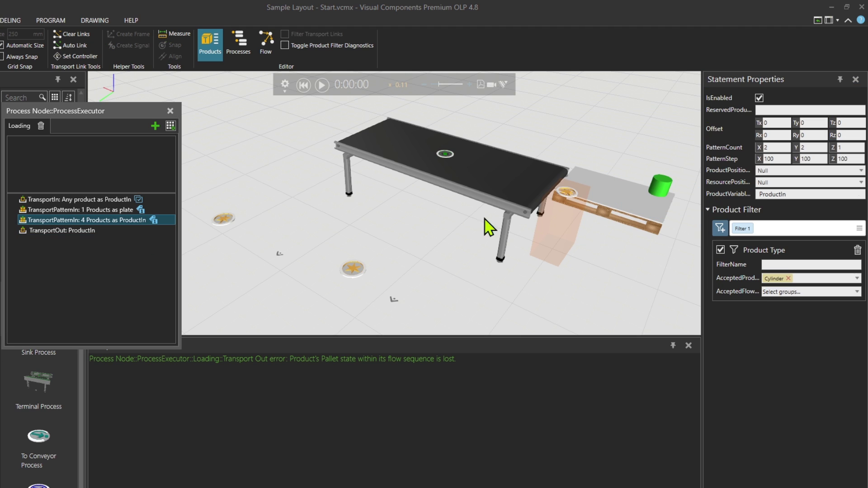
double_click(776, 159)
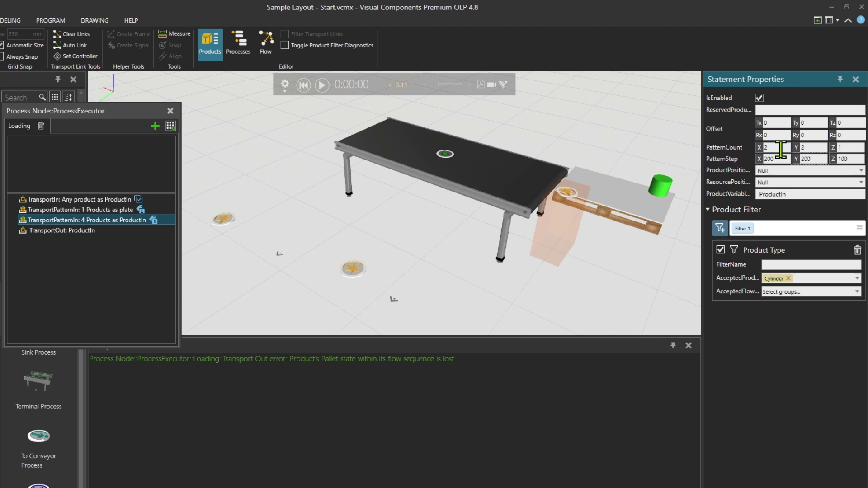
right_click_drag(632, 241, 541, 198)
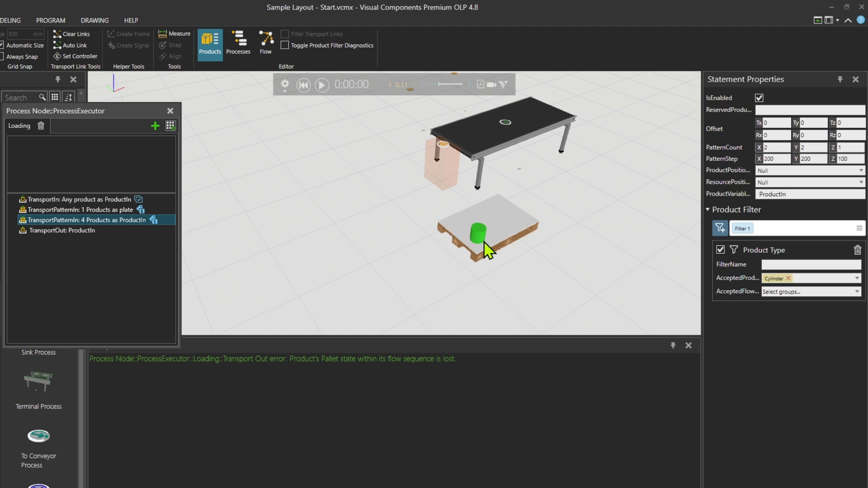
scroll(487, 250, "up", 3)
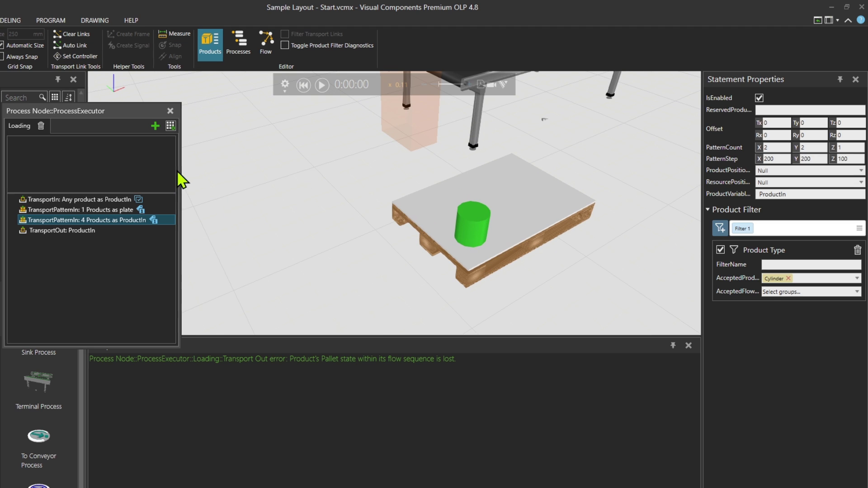
left_click(170, 111)
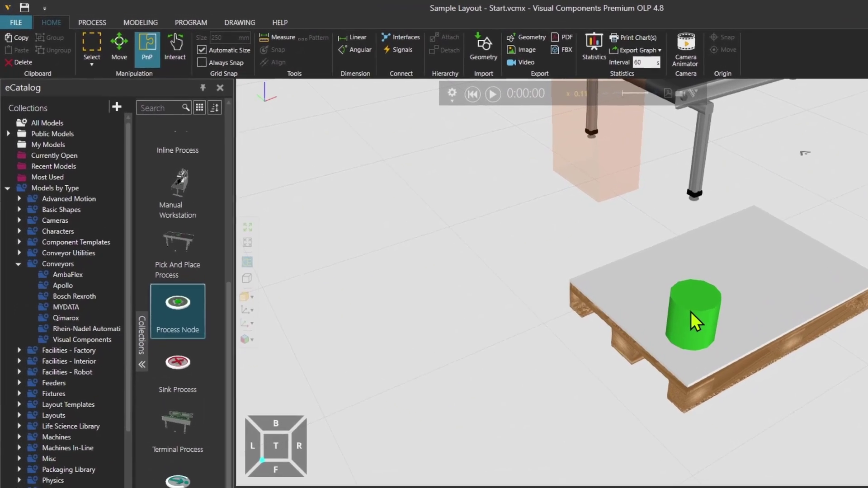
Pattern the green cylinder into a row of 5 copies along +X.
left_click(548, 247)
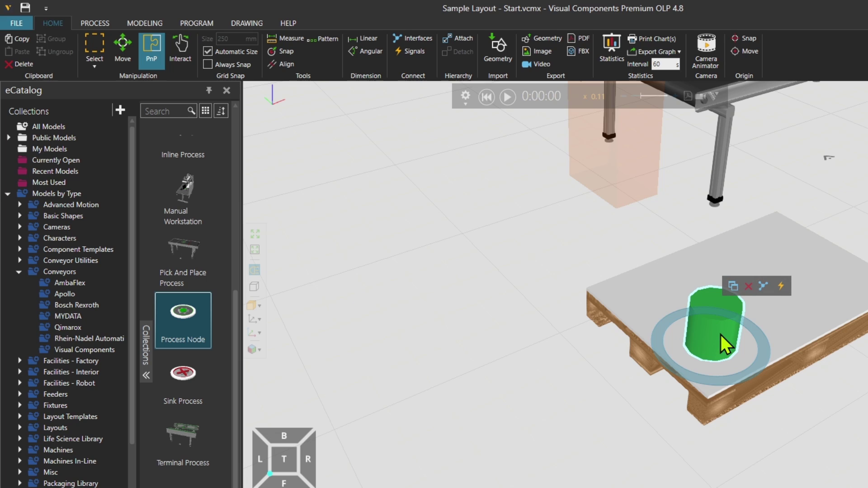
left_click(326, 44)
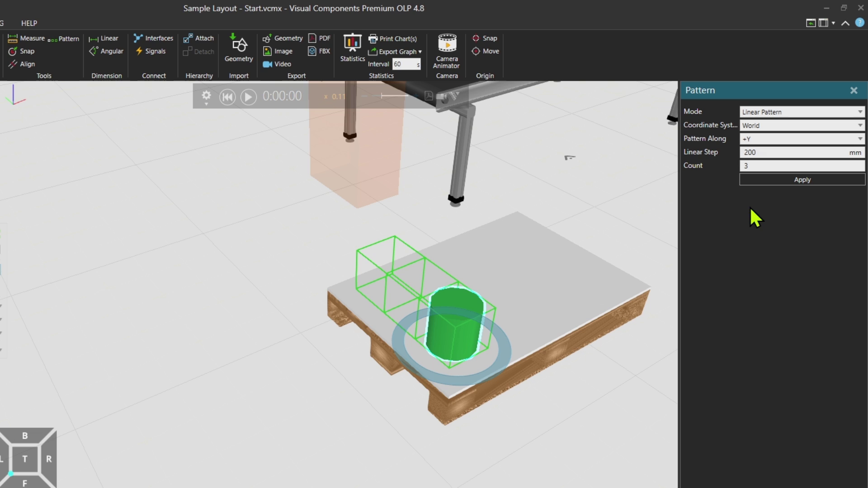
left_click(791, 140)
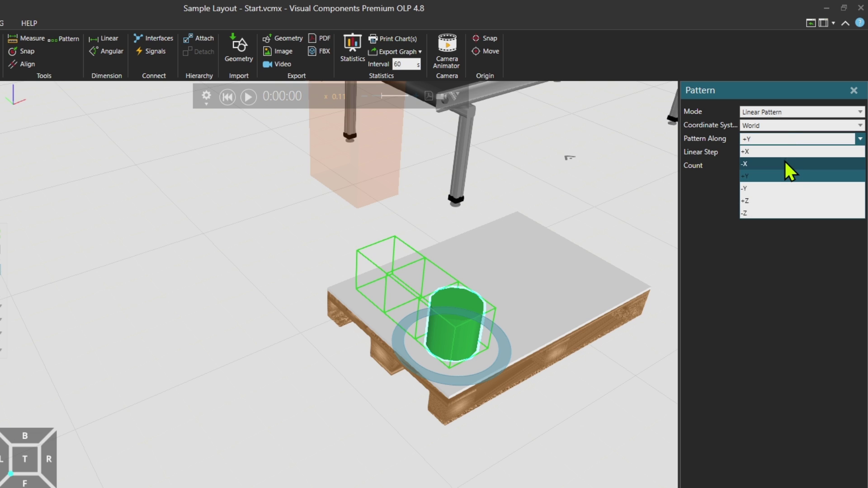
left_click(783, 152)
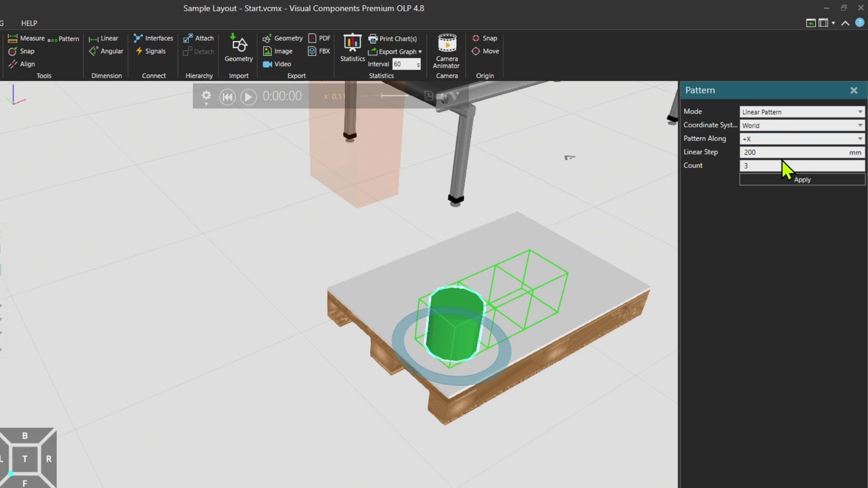
left_click(783, 163)
type("5")
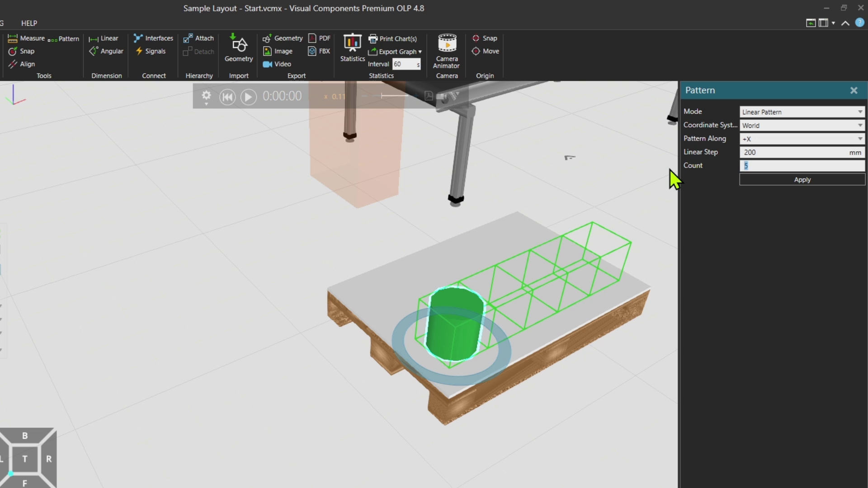
right_click_drag(591, 397, 343, 337)
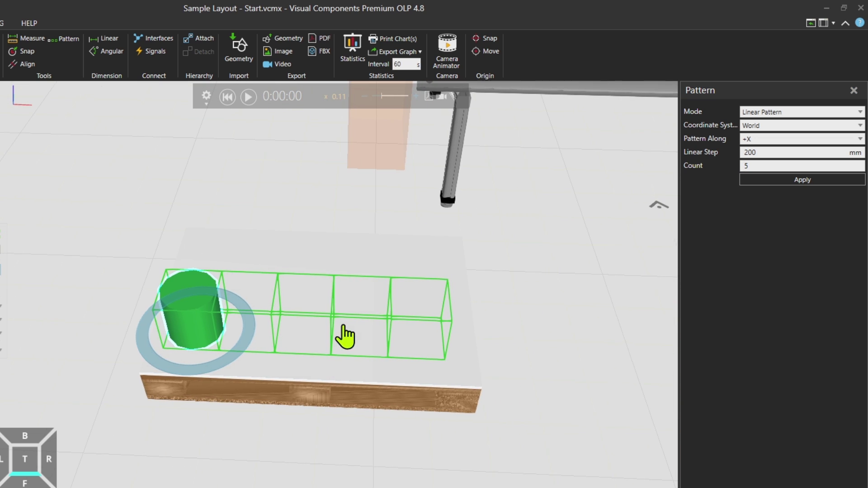
left_click(773, 179)
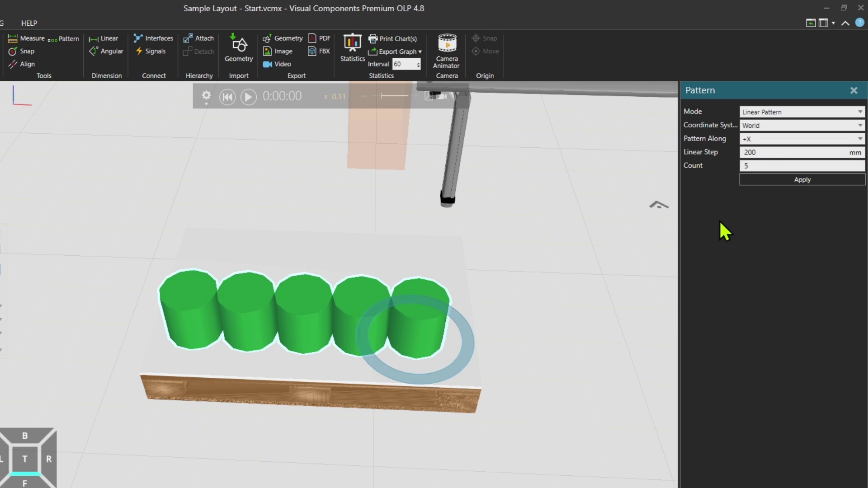
Repeat the row 3 times along +Y at 200 mm, then select the front corner cylinder.
right_click_drag(474, 387, 519, 354)
left_click(771, 139)
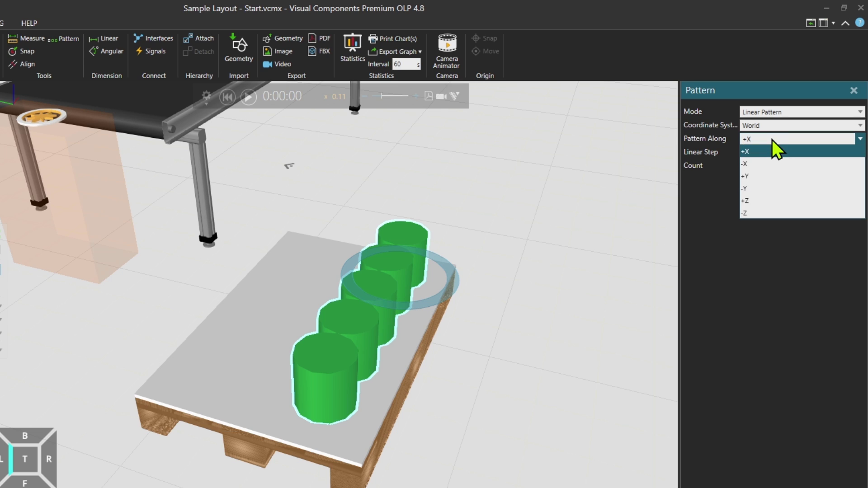
left_click(766, 178)
double_click(746, 166)
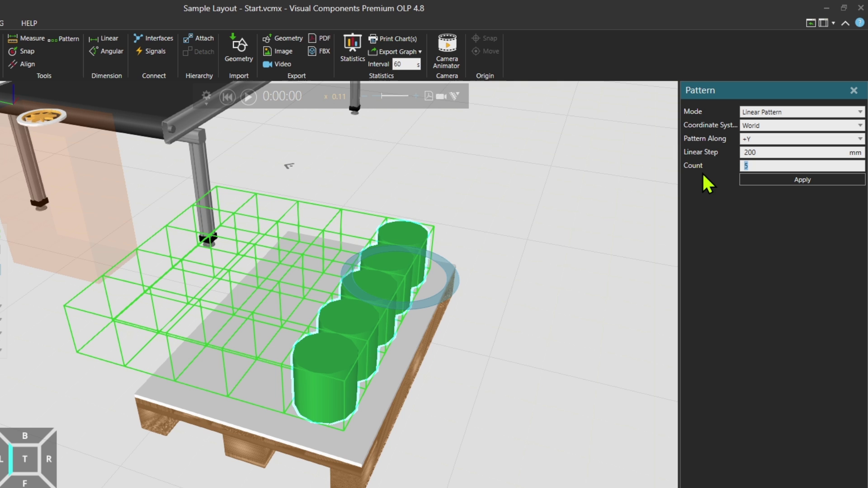
type("3")
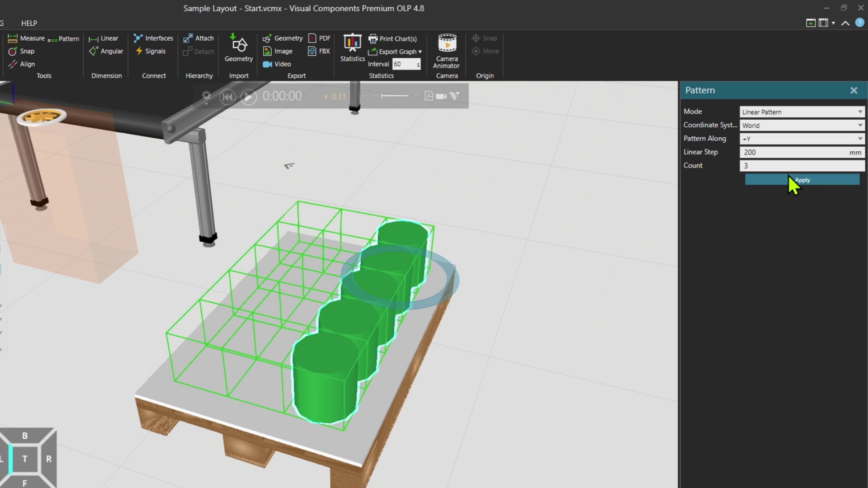
left_click(790, 177)
right_click_drag(487, 374, 418, 371)
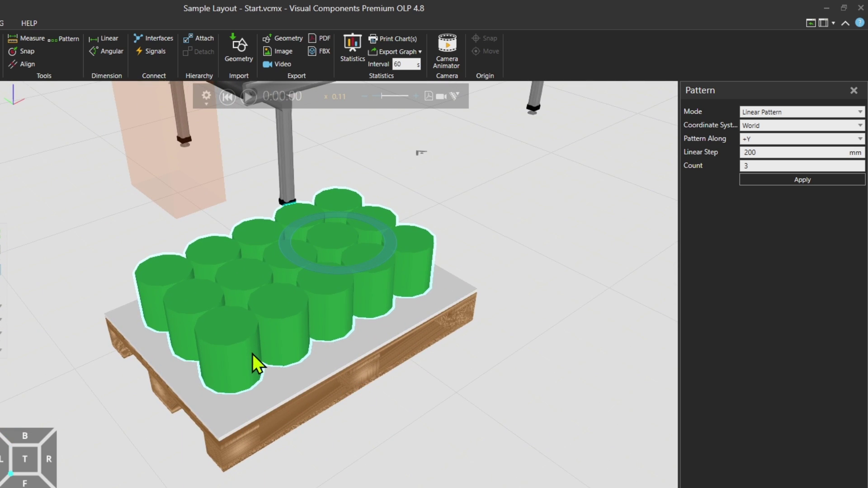
left_click(236, 353)
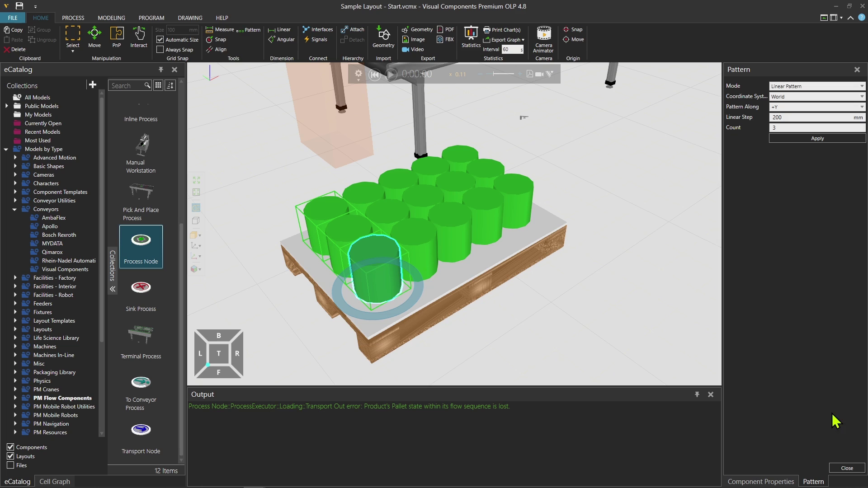
Attach the front corner cylinder to the Euro Pallet as its parent.
left_click(847, 469)
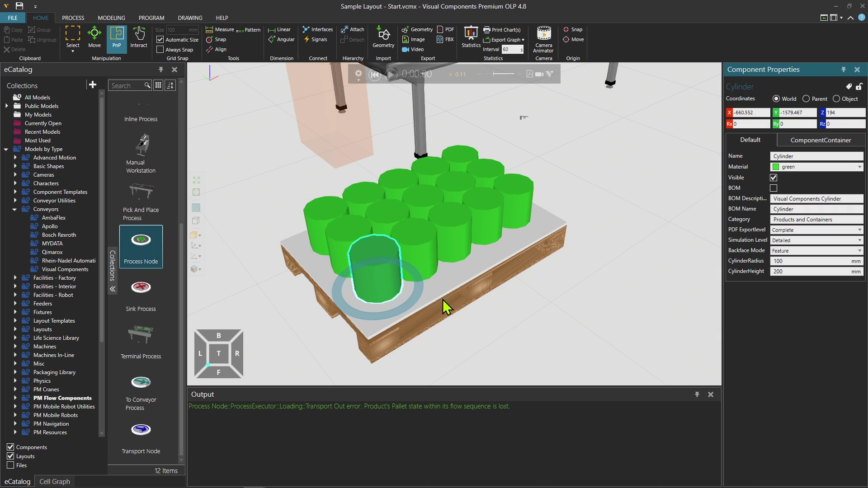
right_click_drag(443, 300, 443, 354)
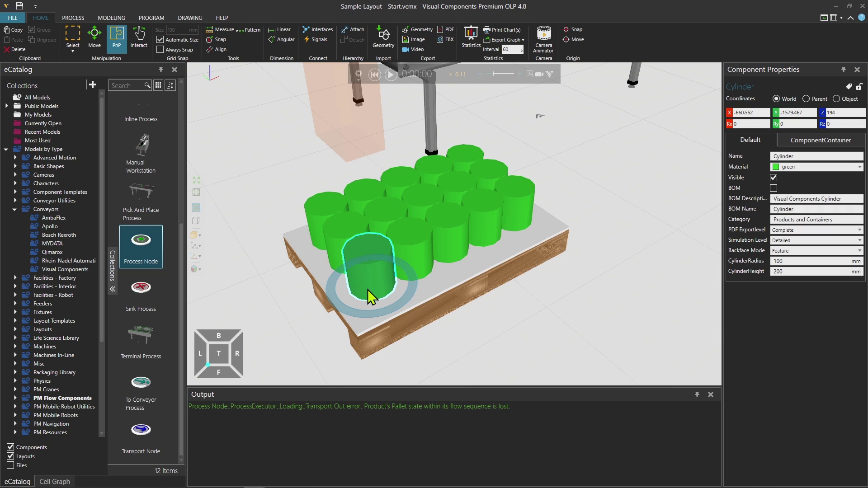
left_click(357, 30)
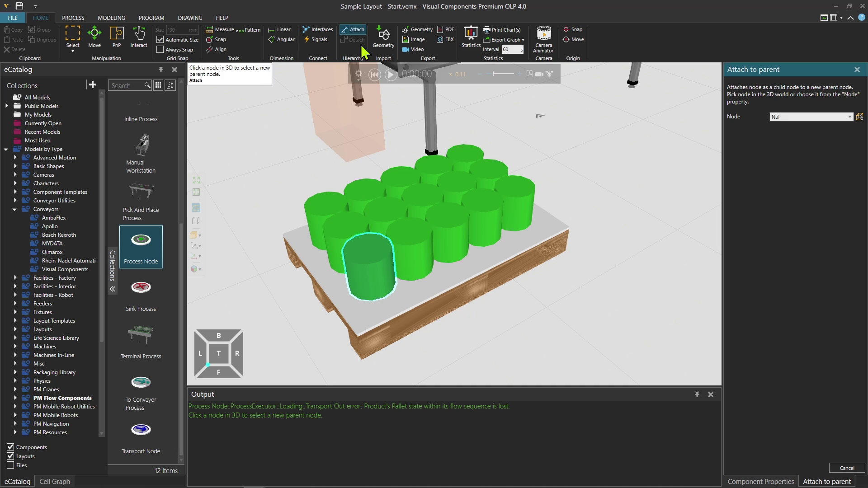
scroll(421, 314, "up", 2)
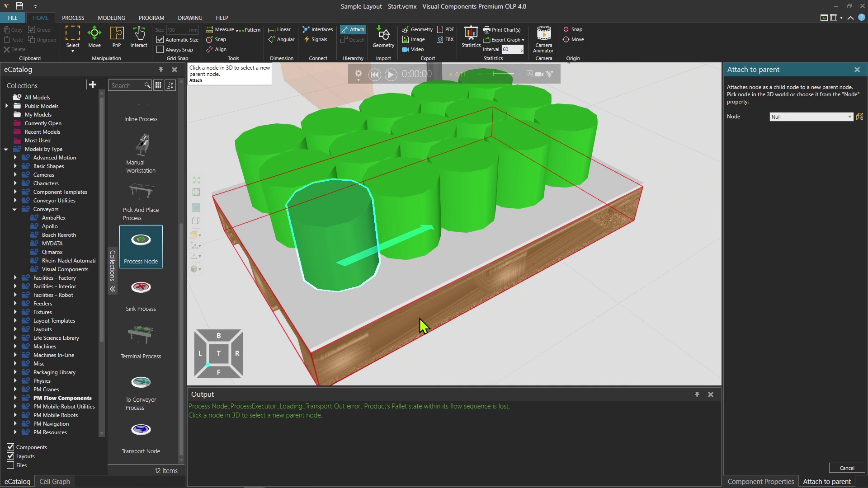
left_click(376, 358)
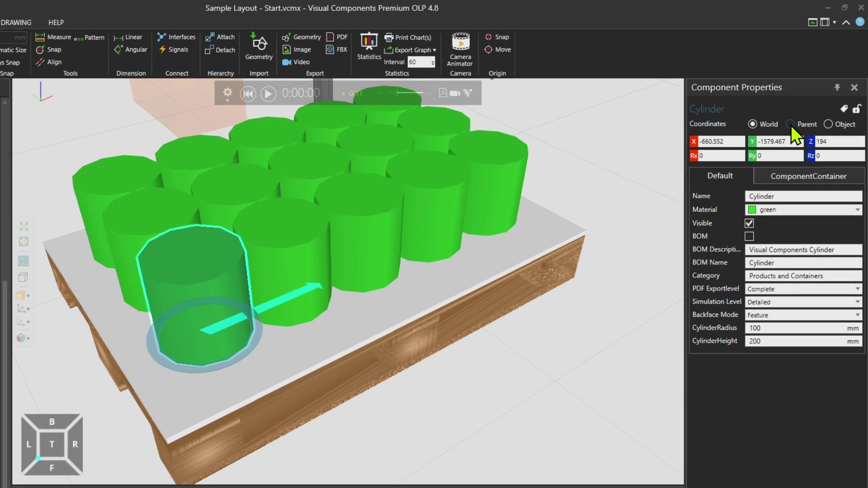
Show the cylinder's parent coordinates: X -427.403, Y -215.133, Z 194.
left_click(792, 125)
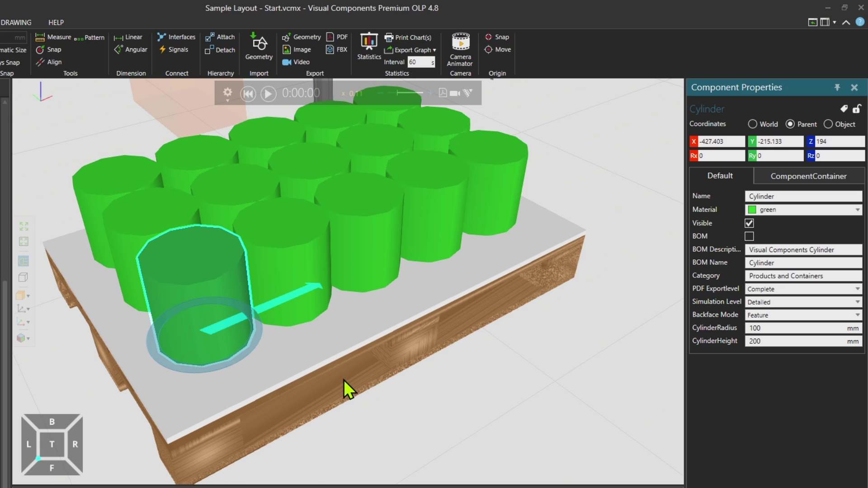
left_click(710, 142)
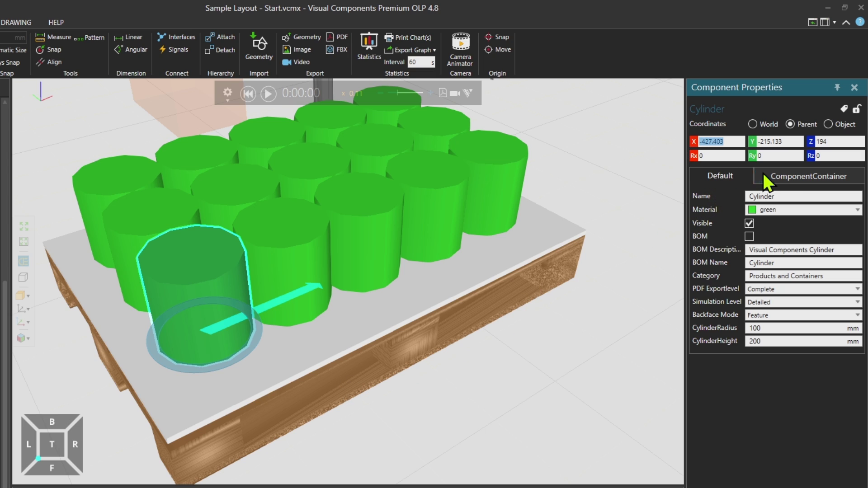
left_click(795, 141)
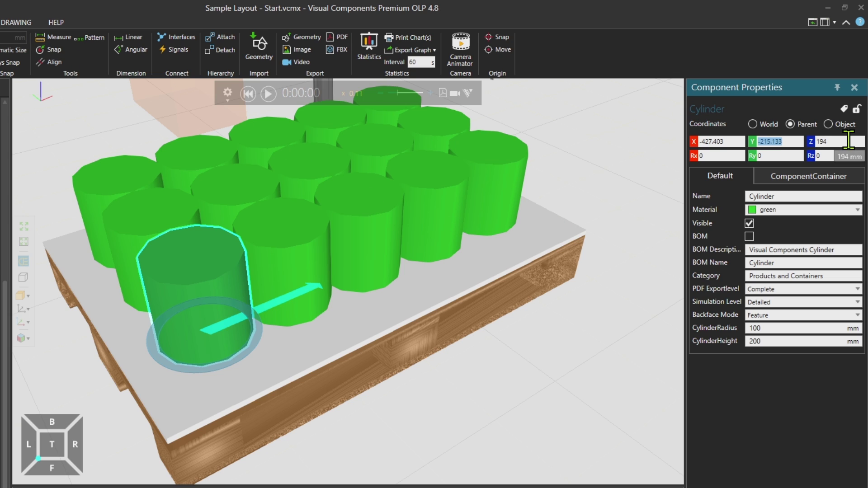
left_click(828, 141)
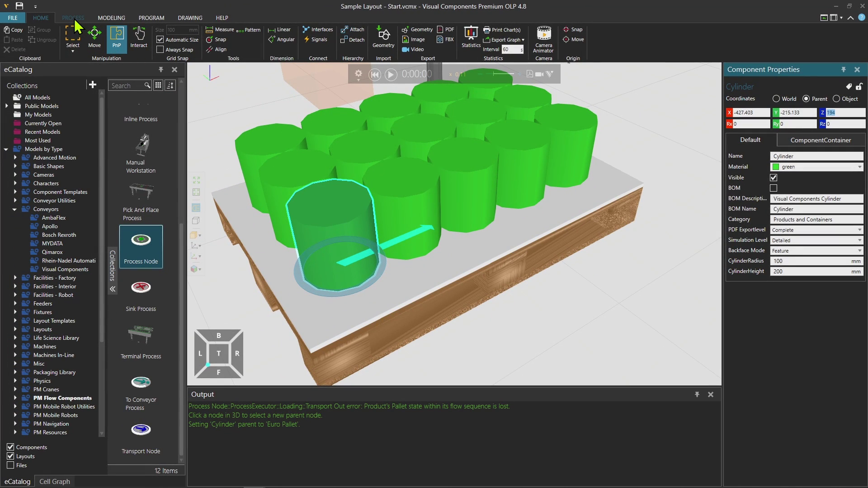
In the Loading process, set the TransportPatternIn product variable to cyls.
scroll(416, 165, "down", 10)
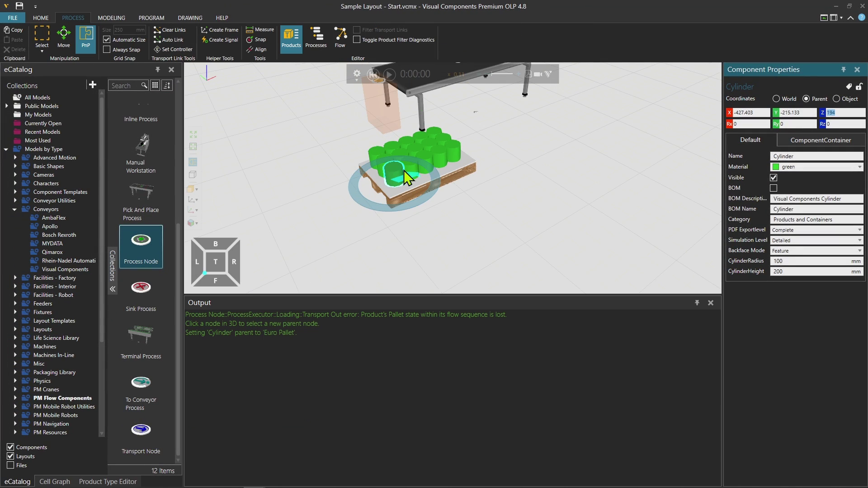
left_click(337, 50)
double_click(492, 123)
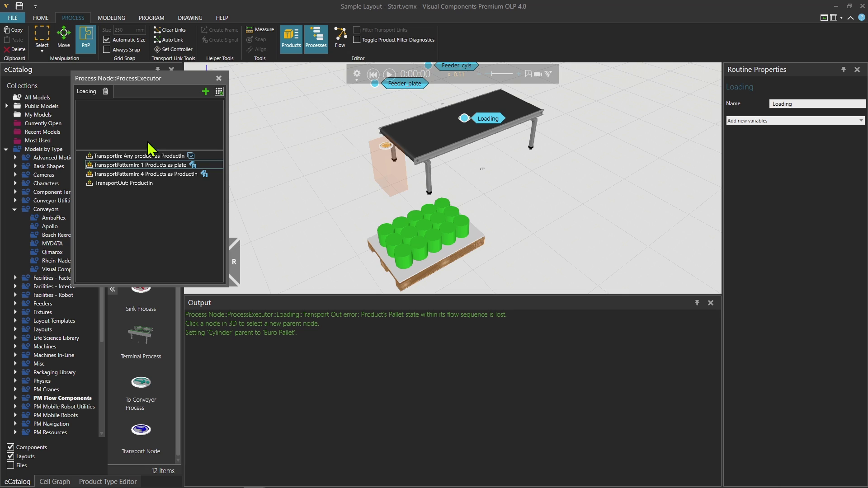
left_click_drag(165, 79, 225, 114)
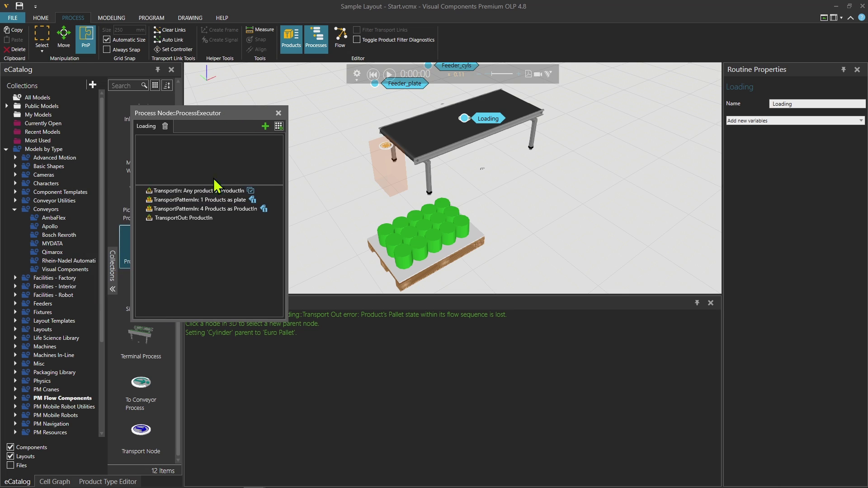
left_click(211, 210)
left_click(784, 170)
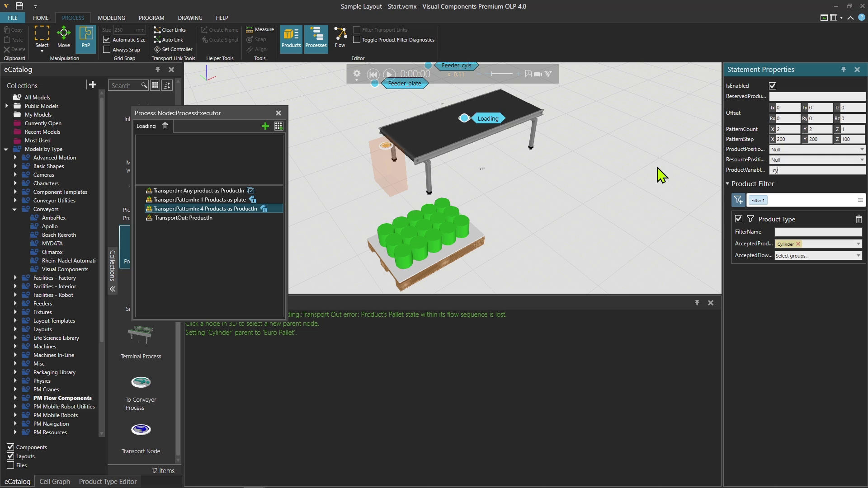
key("Return")
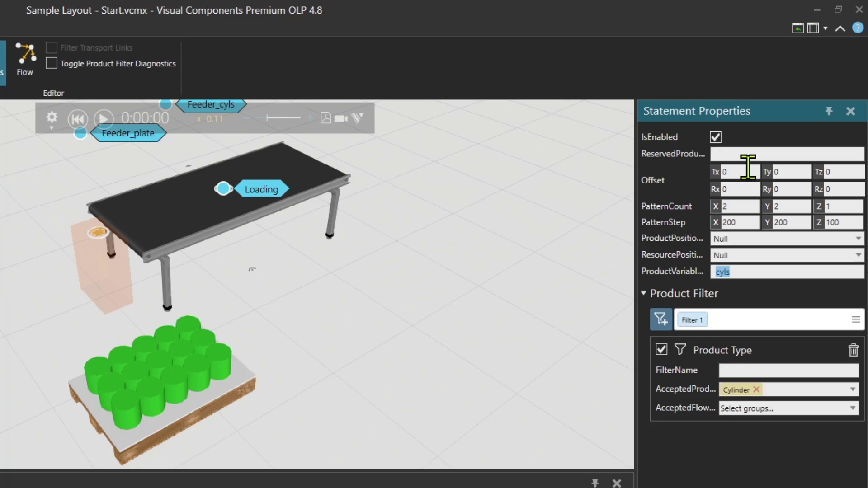
Give the cylinder pattern offset -427, -215, 194 and pattern count 5 × 3.
left_click(748, 170)
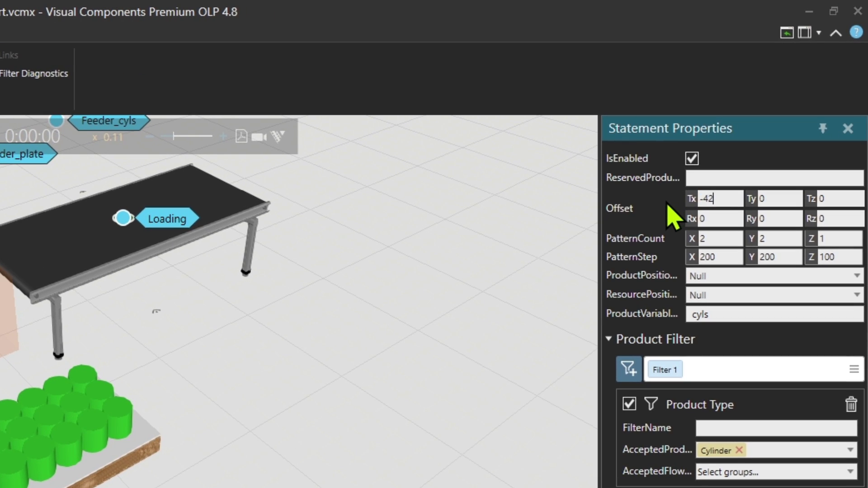
key("Tab")
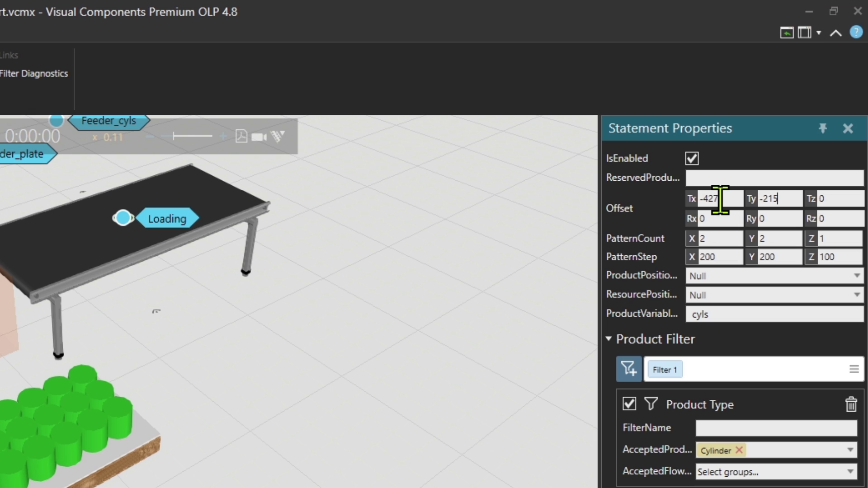
key("Tab")
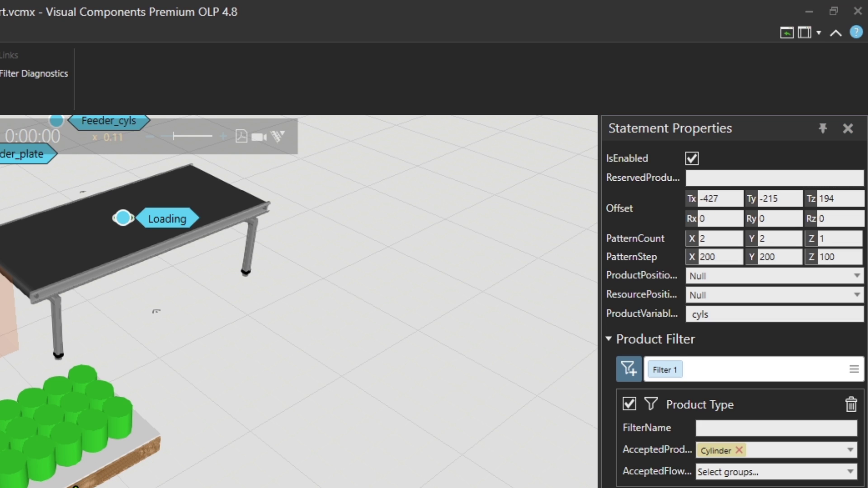
middle_click_drag(108, 450, 140, 402)
middle_click_drag(318, 330, 316, 271)
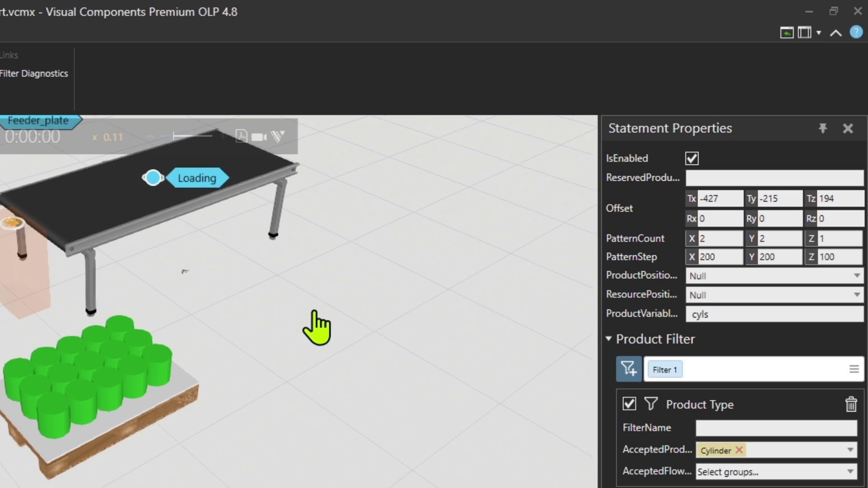
left_click(708, 239)
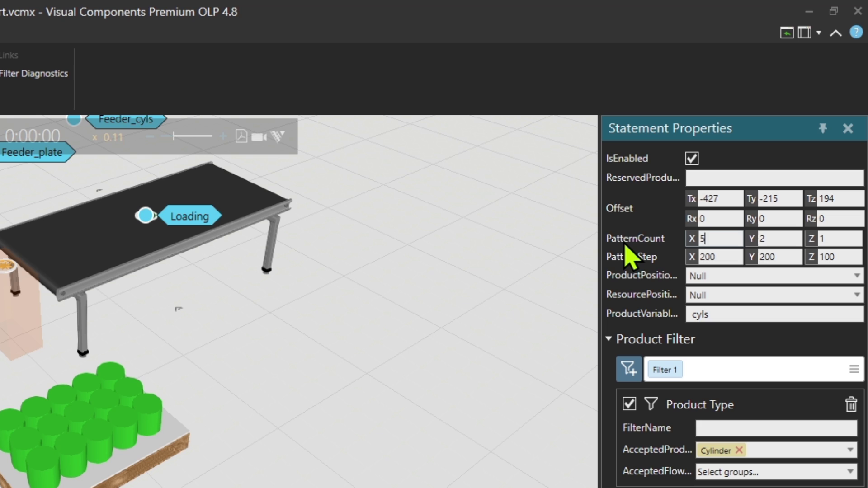
key("Tab")
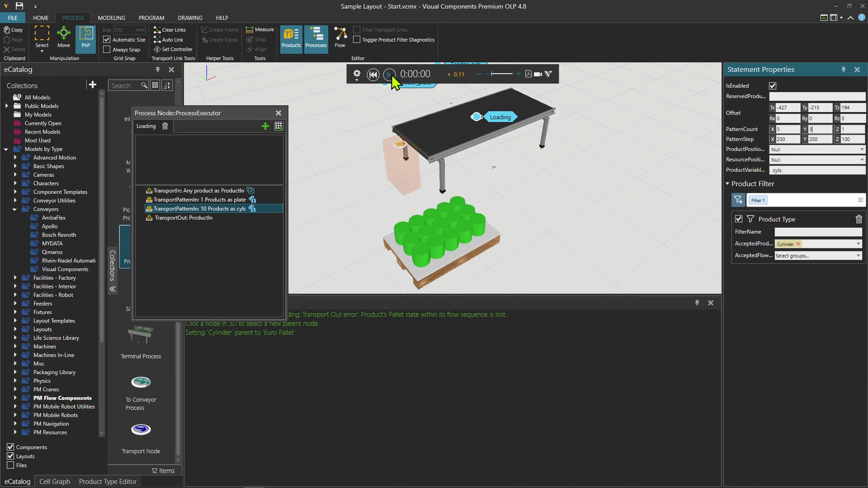
Play the simulation at speed x 0.21 and watch the pallet get loaded.
left_click(390, 74)
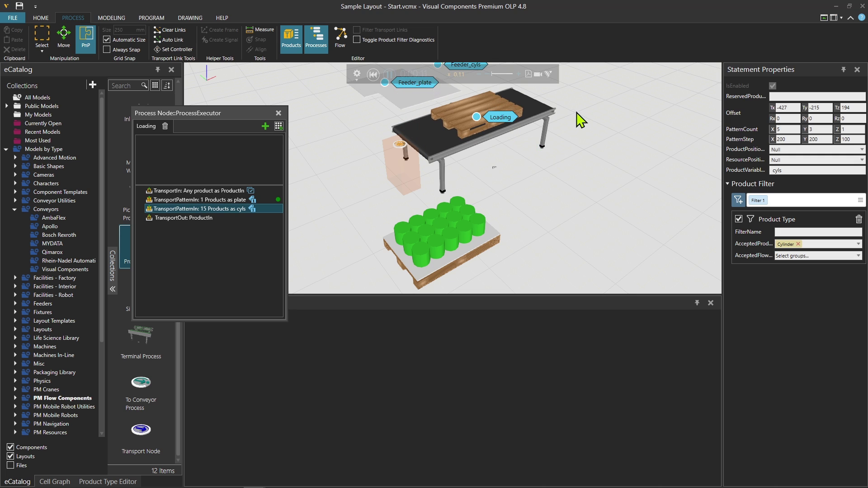
scroll(562, 258, "up", 6)
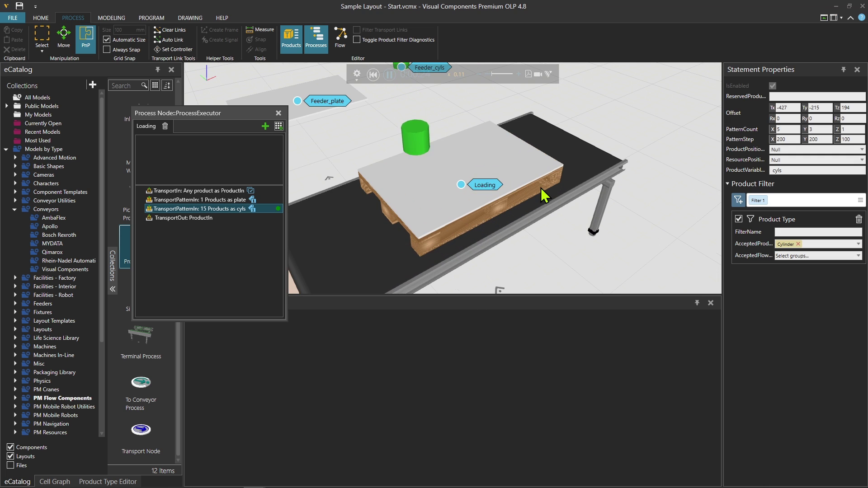
right_click_drag(488, 228, 626, 239)
scroll(627, 239, "down", 5)
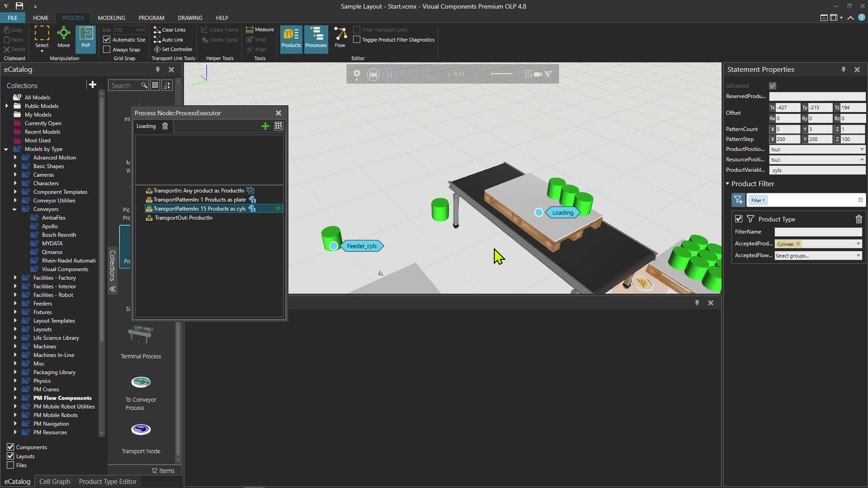
left_click(520, 74)
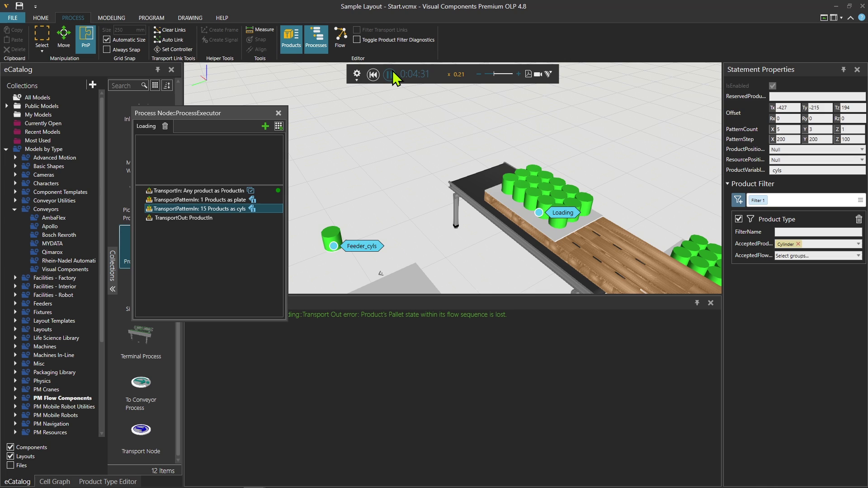
Reset the simulation and rename the TransportIn product variable to pallet.
left_click(373, 75)
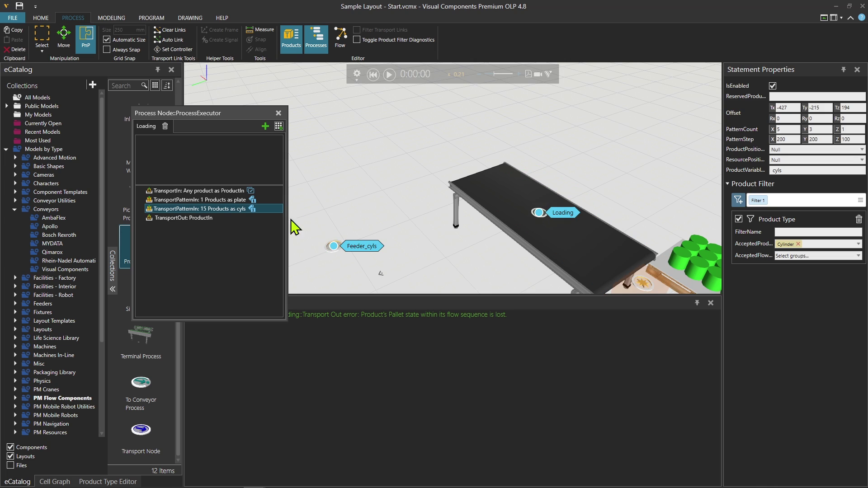
left_click(219, 194)
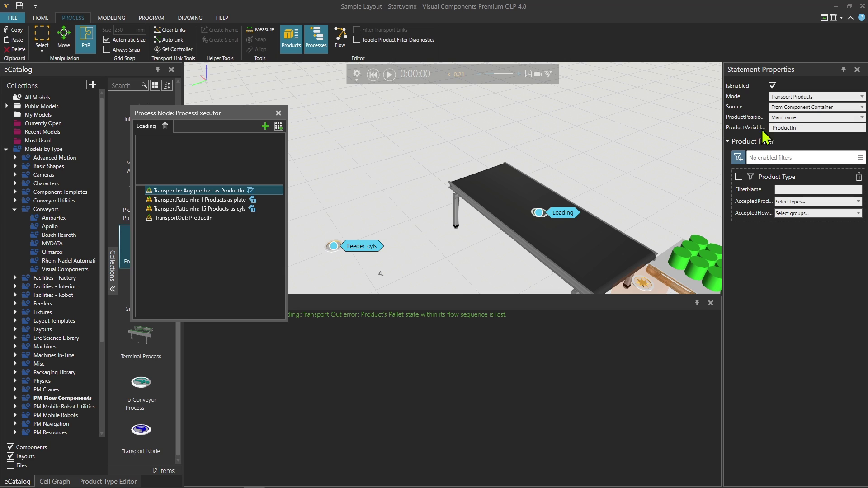
left_click(805, 128)
double_click(805, 129)
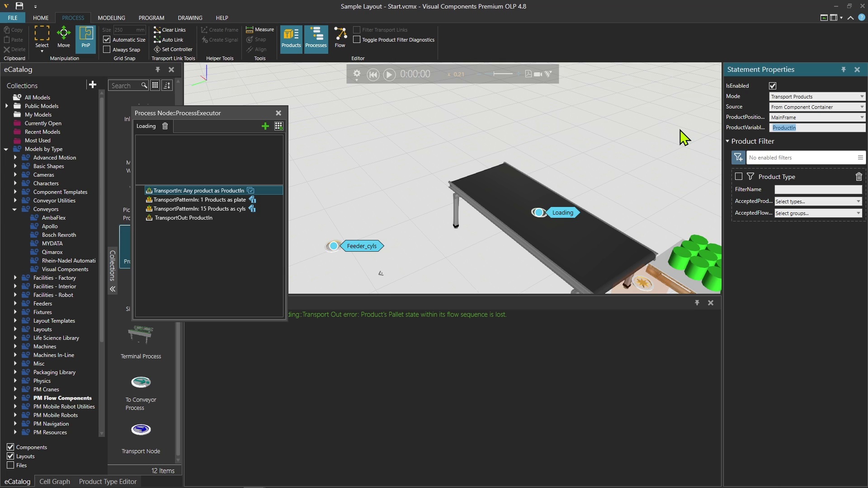
type("pallet")
key("Return")
Name the TransportOut product variable pallet and send it To Component Container.
left_click(246, 218)
double_click(811, 97)
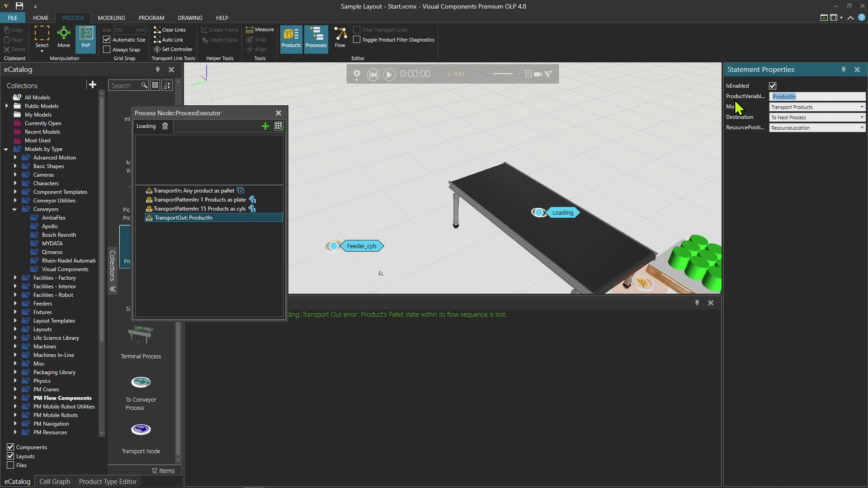
type("pallet")
key("Return")
left_click(807, 118)
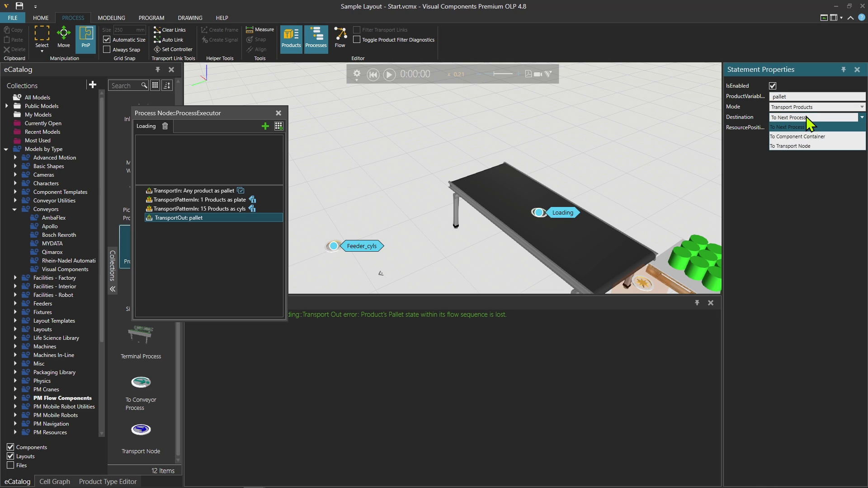
left_click(788, 136)
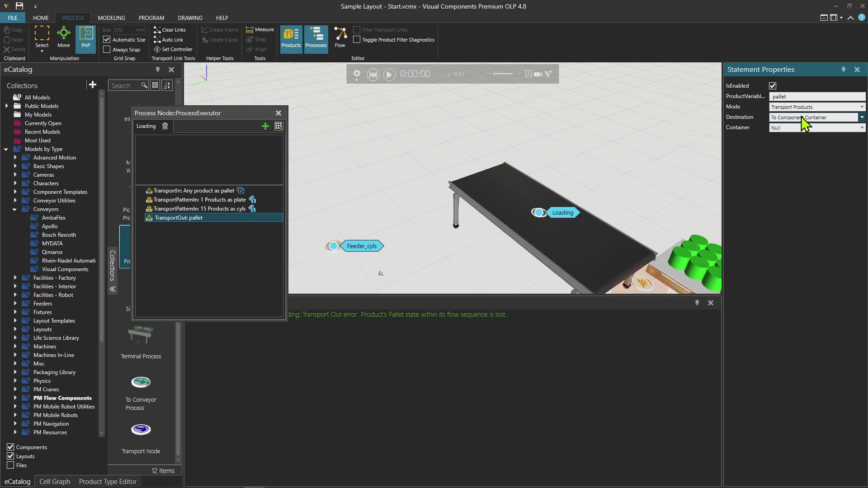
Replay the loading at speed x0.36, then rewind to 0:00:00.
left_click(389, 74)
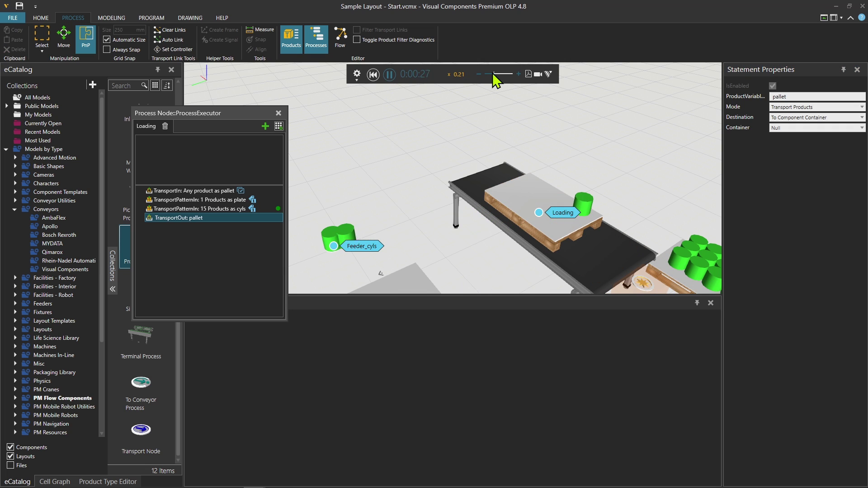
left_click(518, 74)
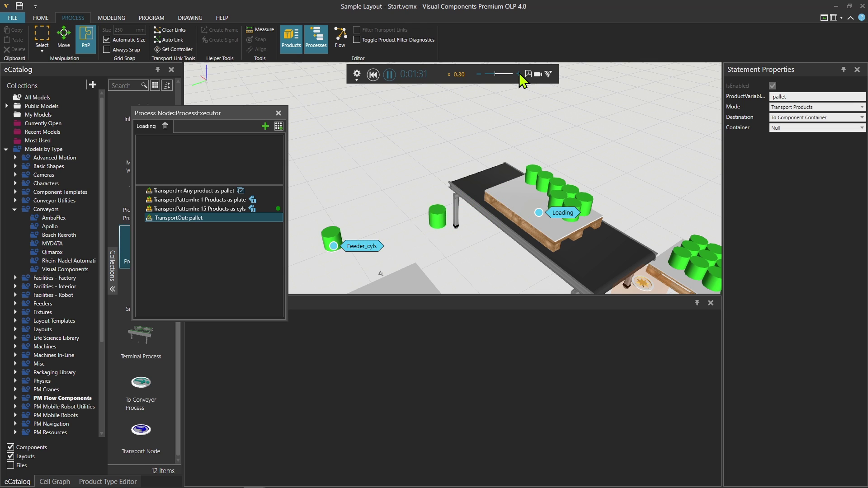
left_click(519, 74)
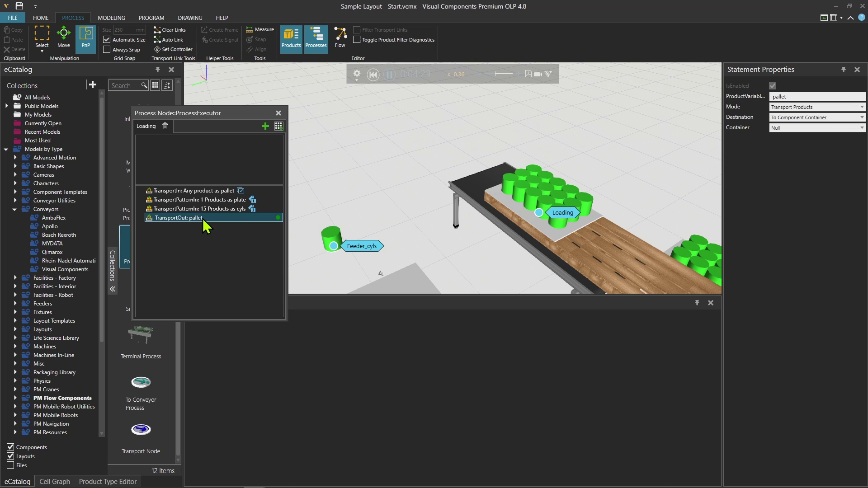
left_click(373, 74)
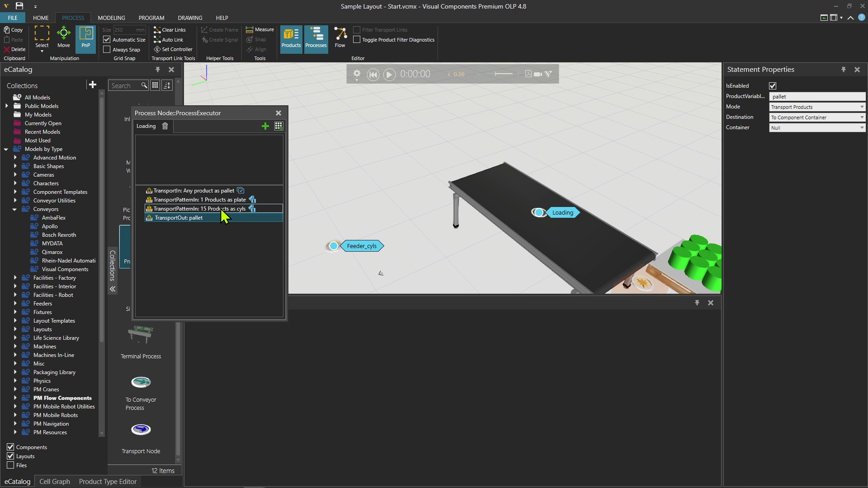
Add two Attach statements before the pallet's TransportOut.
left_click(280, 128)
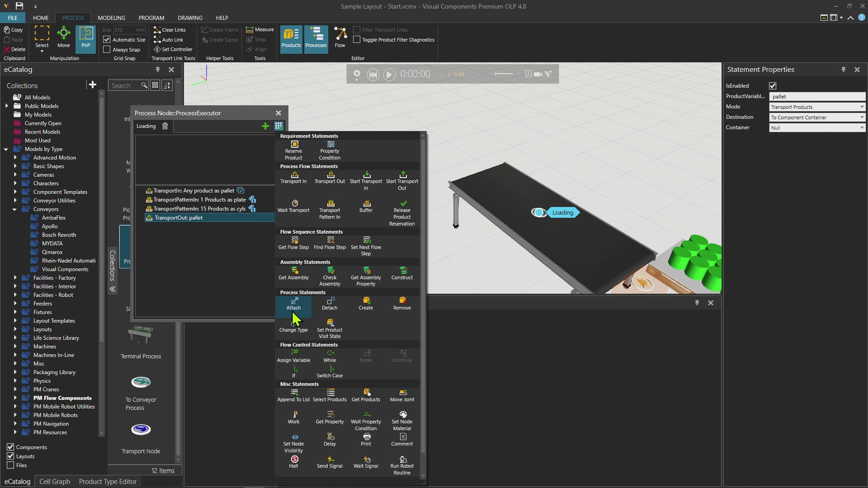
left_click_drag(293, 307, 199, 218)
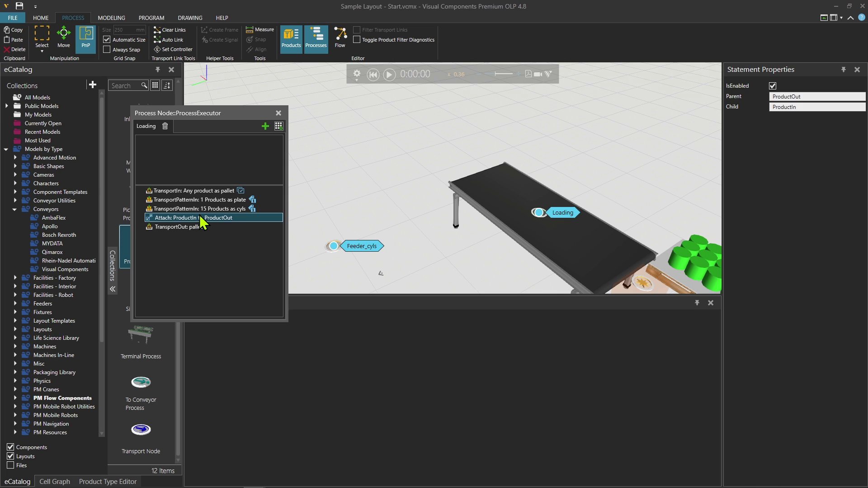
key("ctrl+c")
key("ctrl+v")
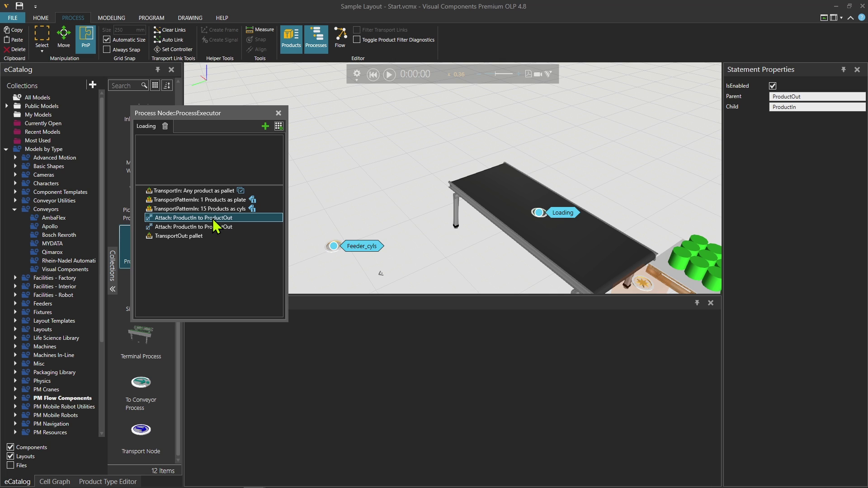
right_click(215, 220)
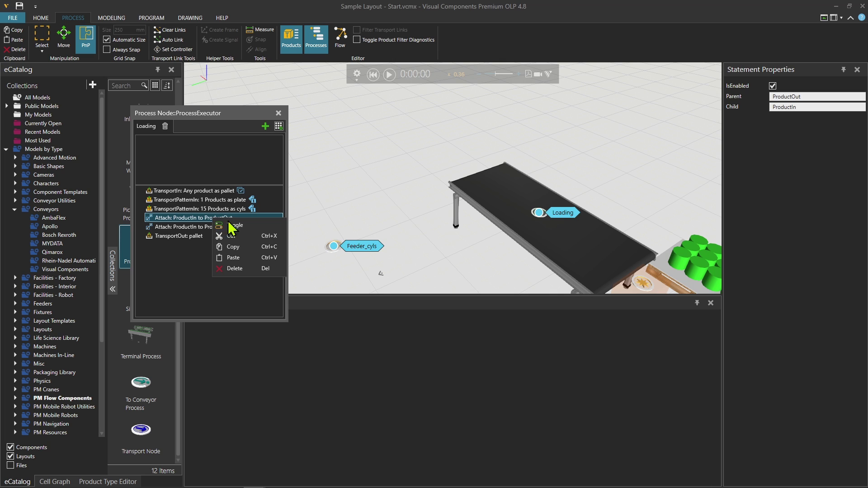
left_click(230, 258)
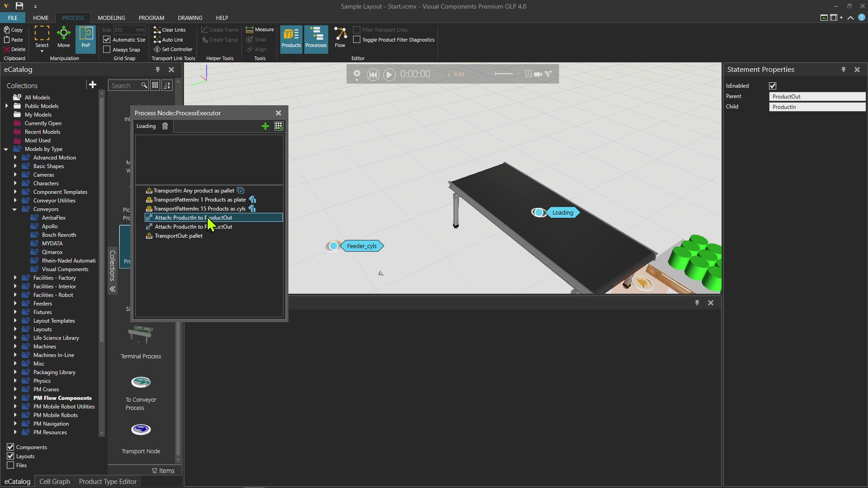
Set both Attach parents to pallet, with children plate and cyls.
left_click(828, 96)
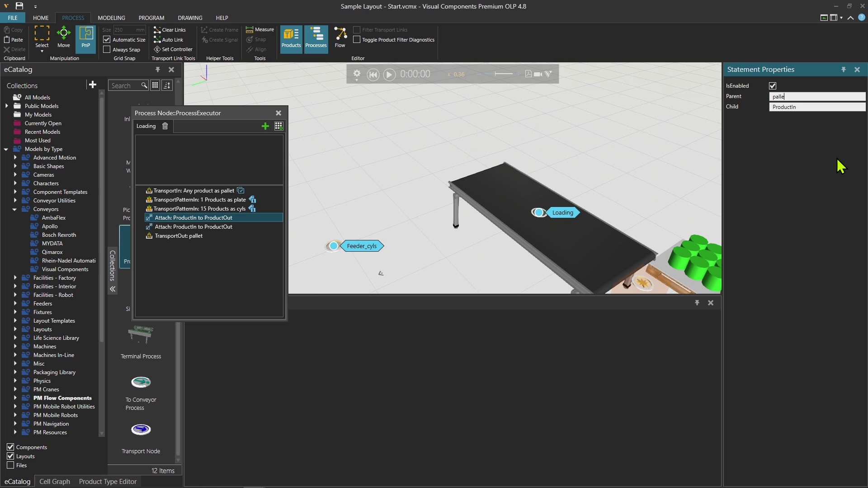
key("Tab")
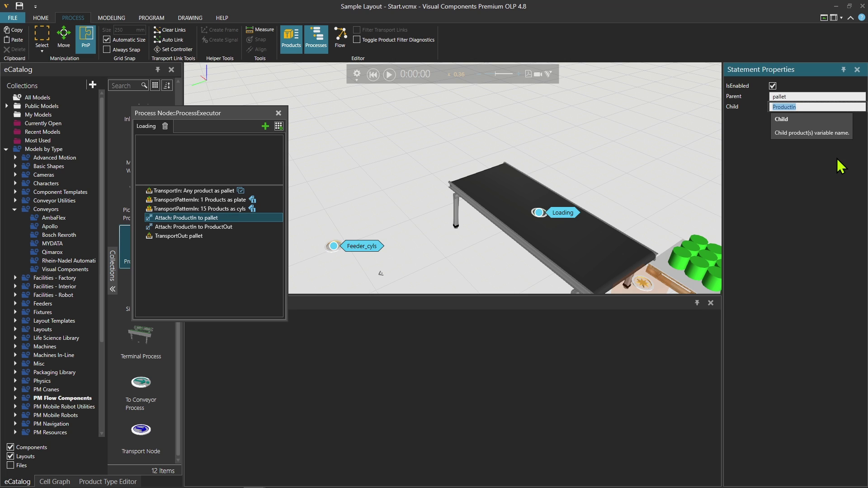
type("plate")
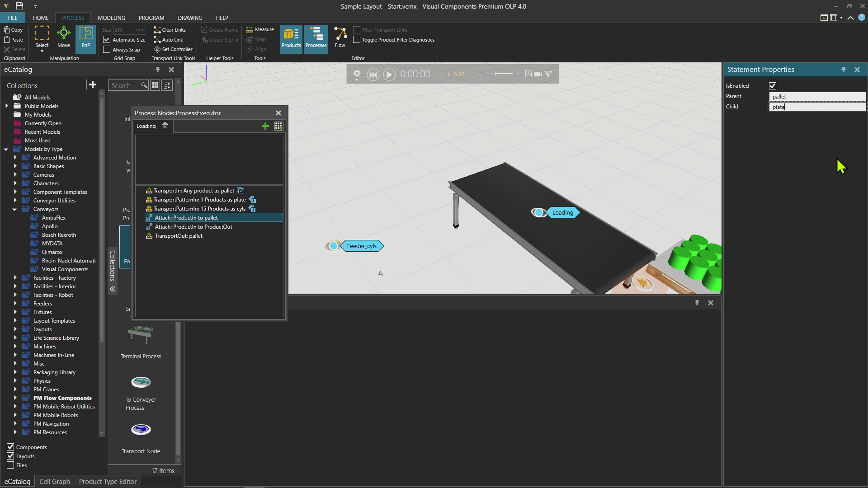
left_click(208, 227)
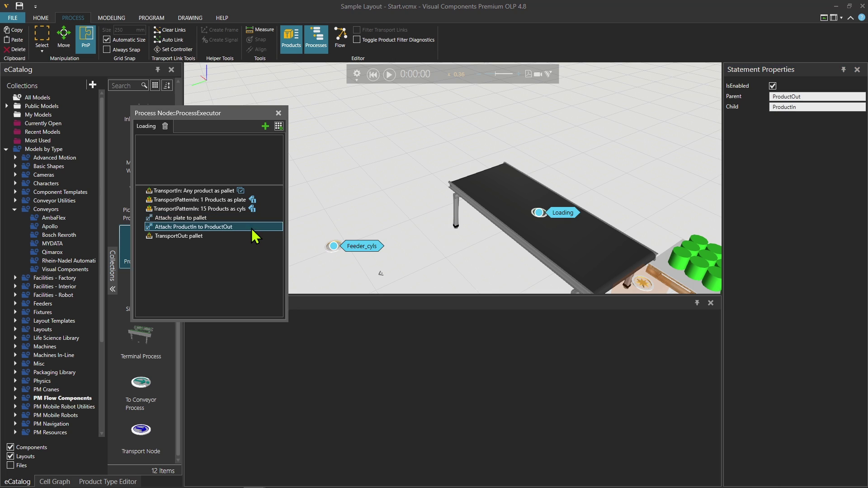
left_click(809, 96)
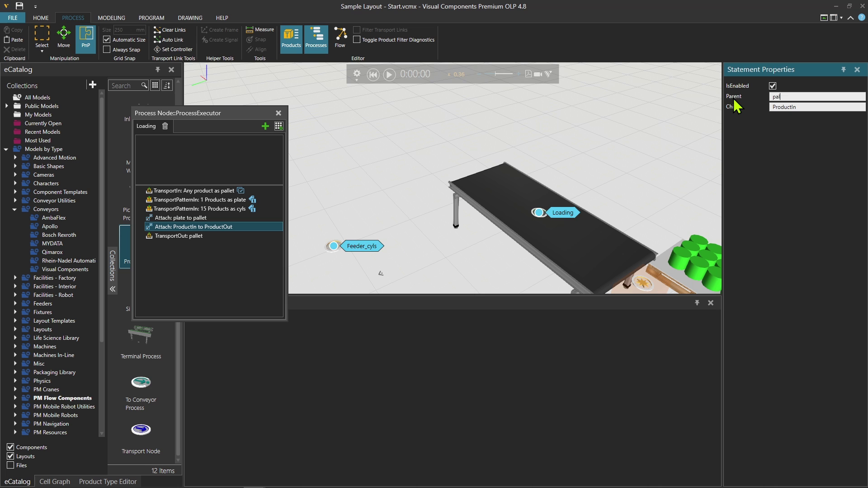
key("Tab")
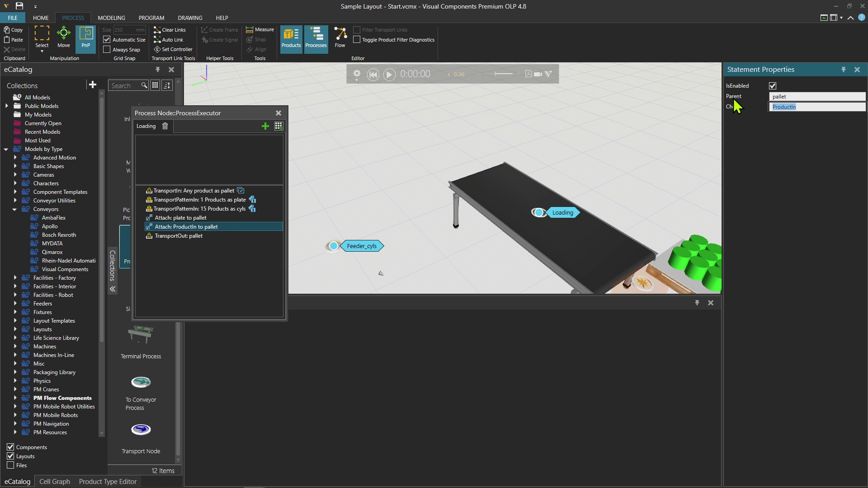
type("cyls")
key("Return")
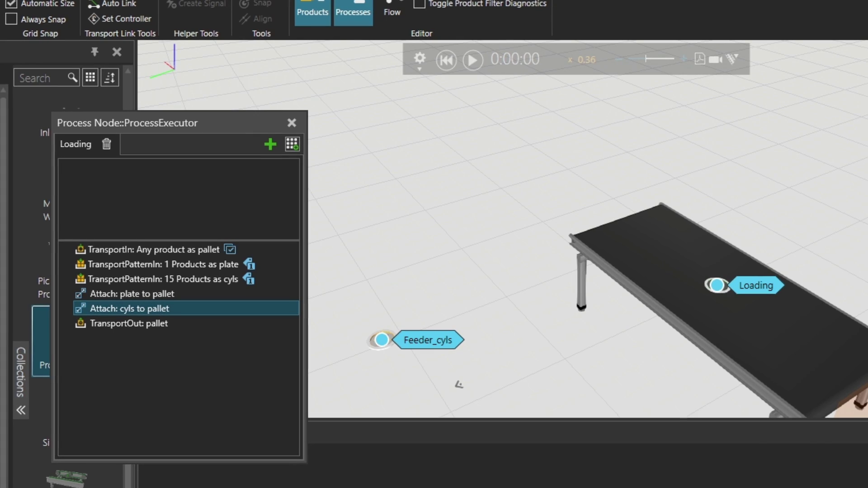
left_click(171, 313)
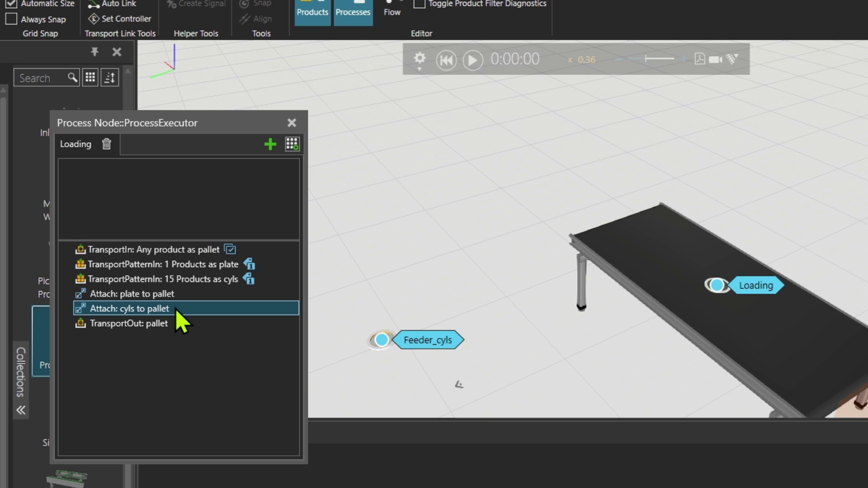
left_click(187, 323)
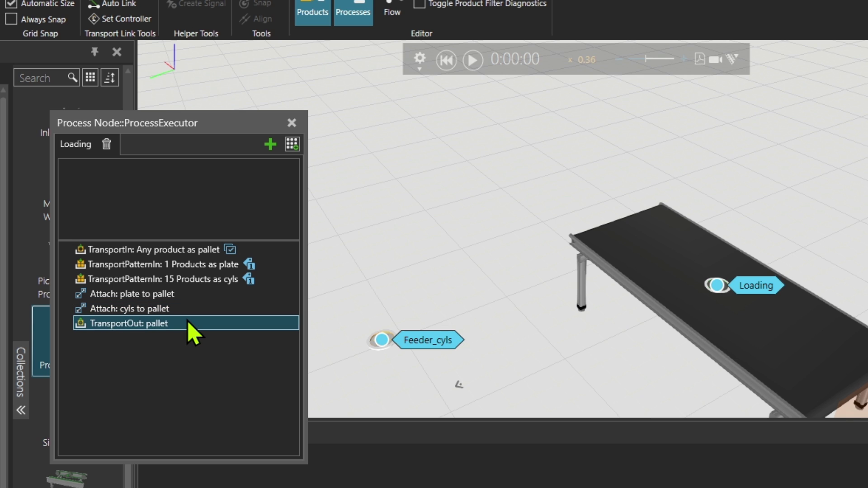
Play the simulation and watch the loaded pallet leave, with Feeder_plate in view.
left_click(474, 62)
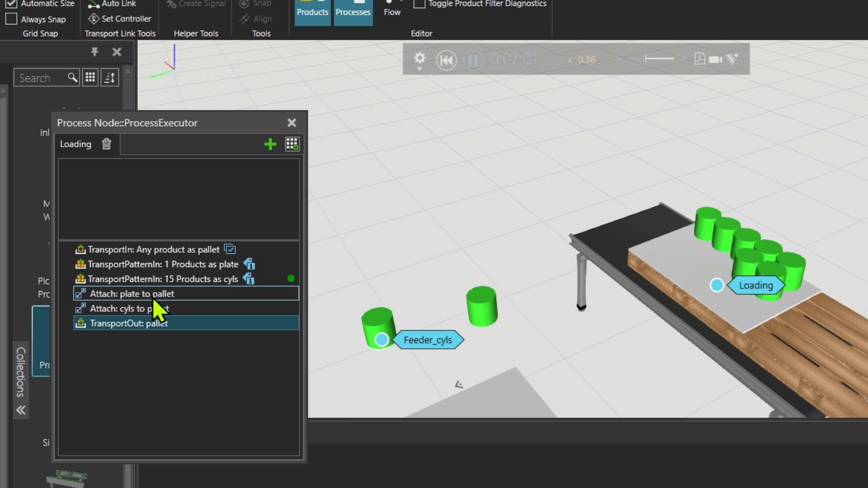
right_click_drag(498, 348, 500, 256, "ctrl")
scroll(486, 224, "down", 3)
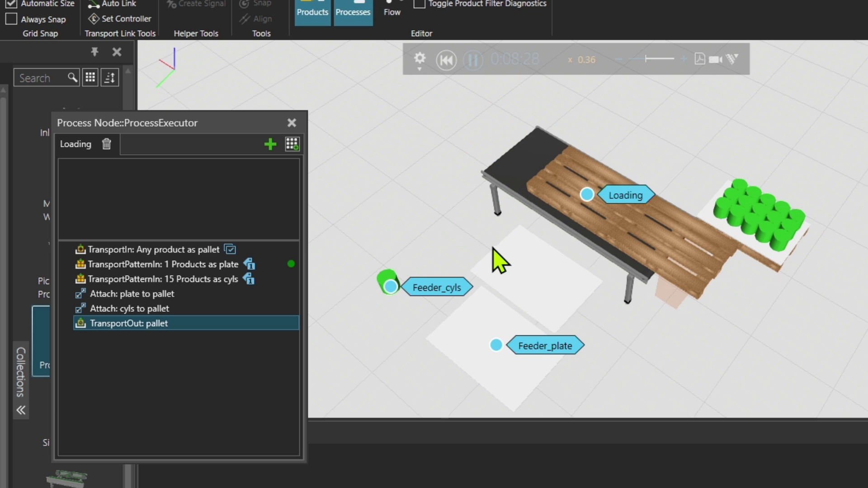
Rewind the simulation, close the Loading editor, and select the Feeder_cyls-to-Loading flow link.
left_click(438, 61)
left_click(292, 123)
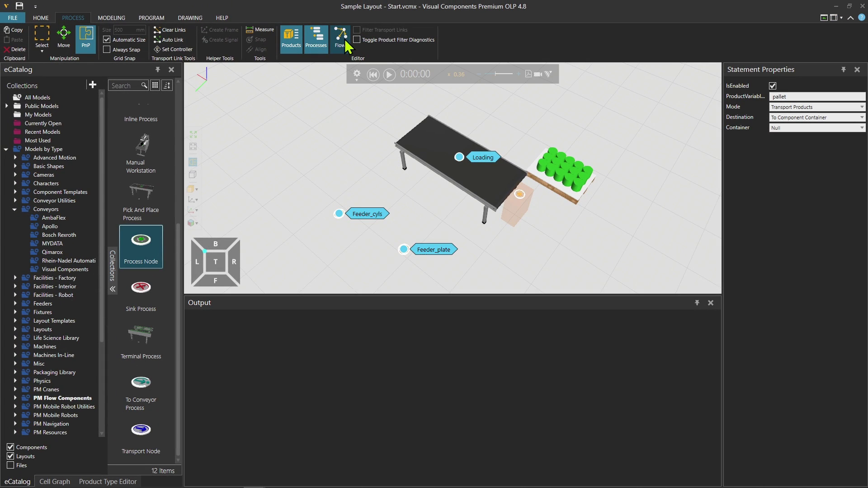
left_click(340, 38)
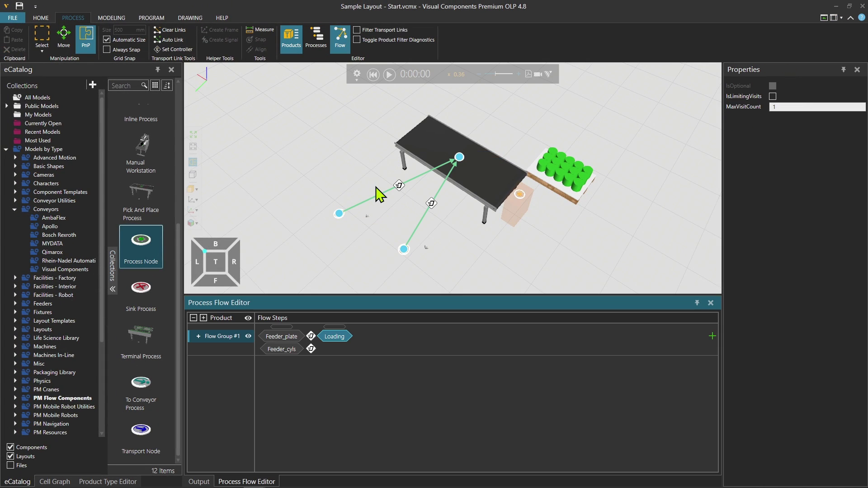
left_click(399, 185)
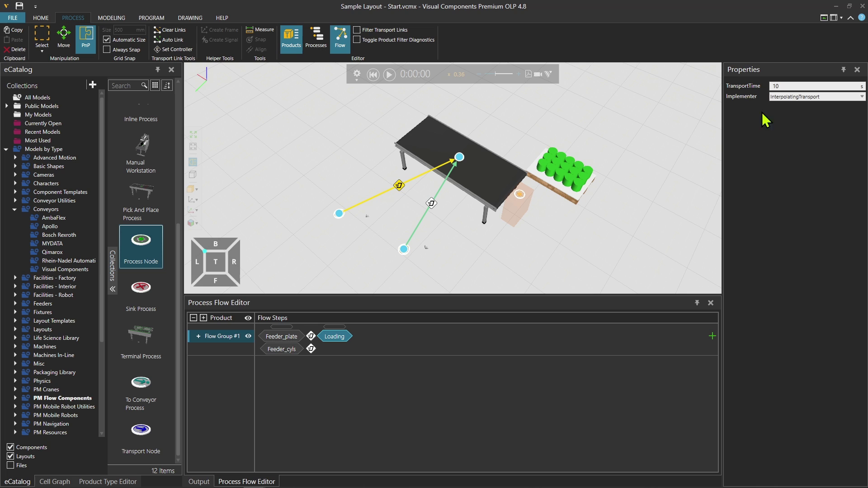
Review the transport implementer choices and list PM Transport Controllers in the eCatalog.
left_click(792, 98)
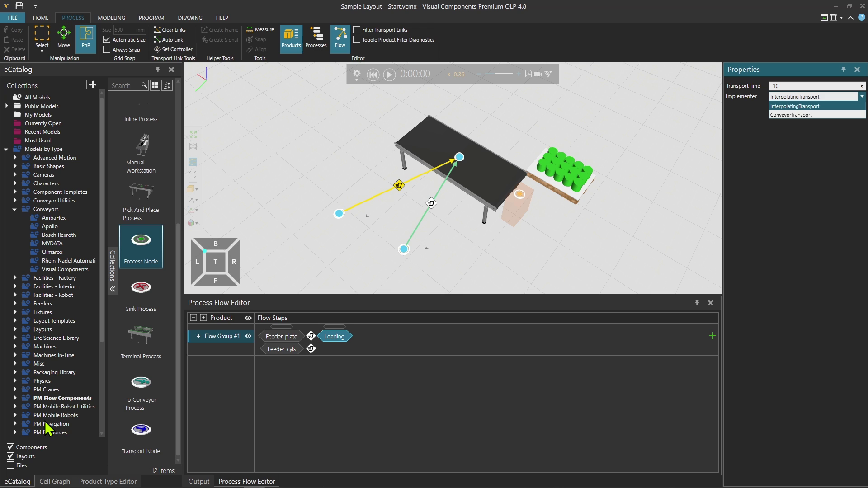
scroll(50, 423, "down", 2)
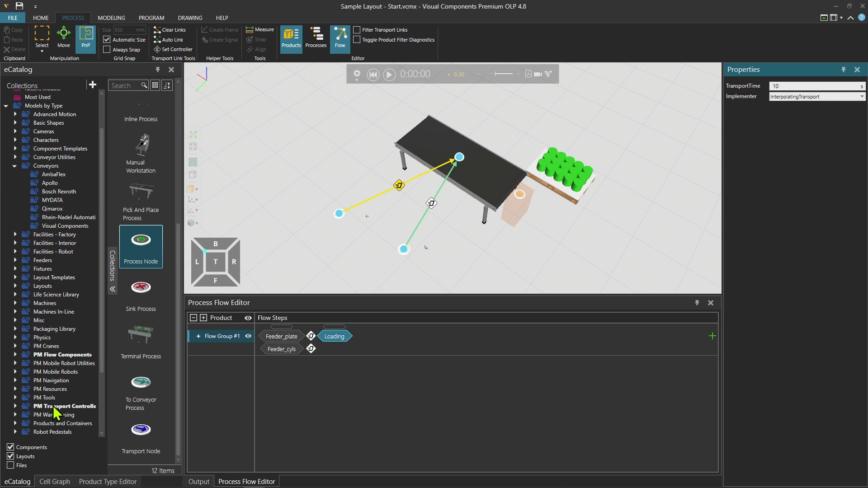
left_click(74, 406)
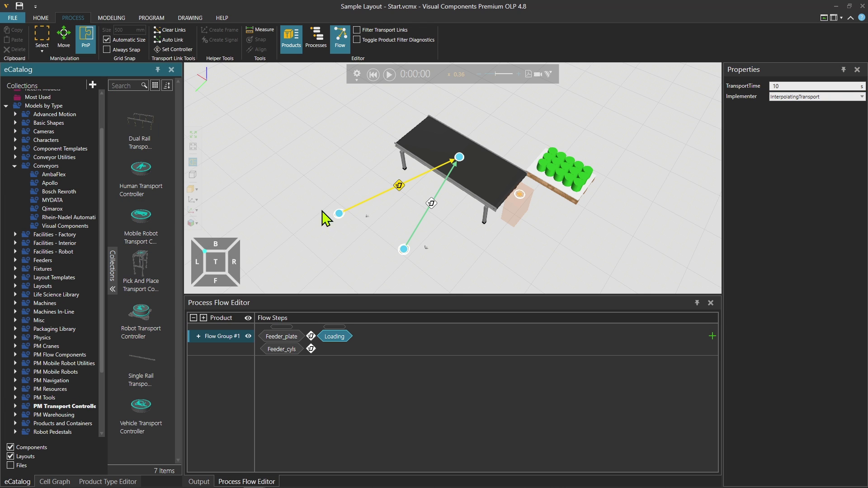